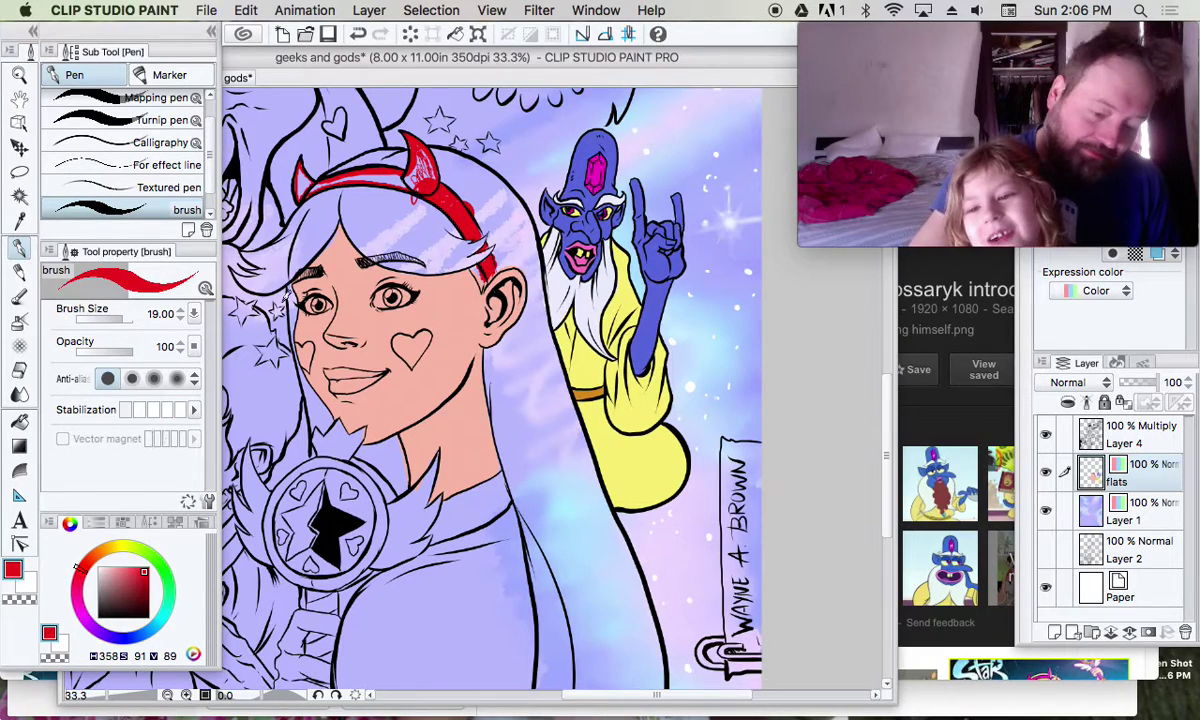
# Paint the blonde girl's devil horns, both cheek hearts and her lips flat red on the flats layer
pyautogui.moveTo(420, 158)
pyautogui.mouseDown()
pyautogui.moveTo(396, 160)
pyautogui.moveTo(429, 145)
pyautogui.moveTo(396, 177)
pyautogui.moveTo(300, 170)
pyautogui.moveTo(408, 170)
pyautogui.mouseUp()
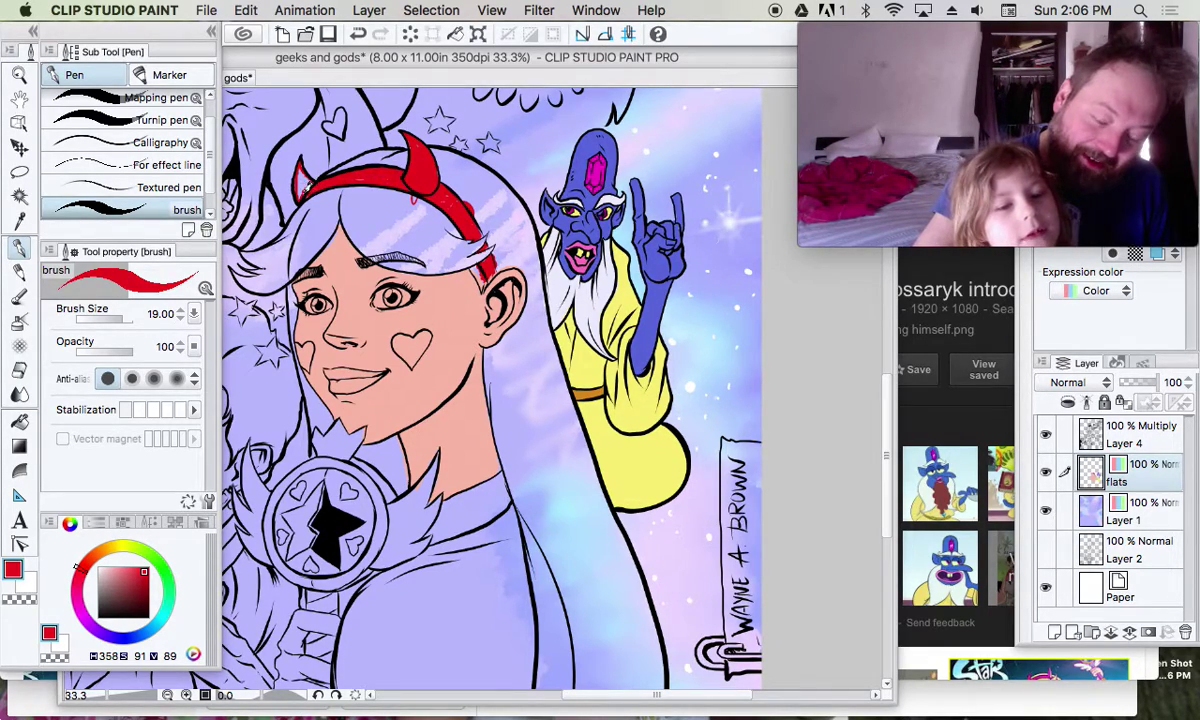
pyautogui.moveTo(298, 180); pyautogui.dragTo(292, 168)
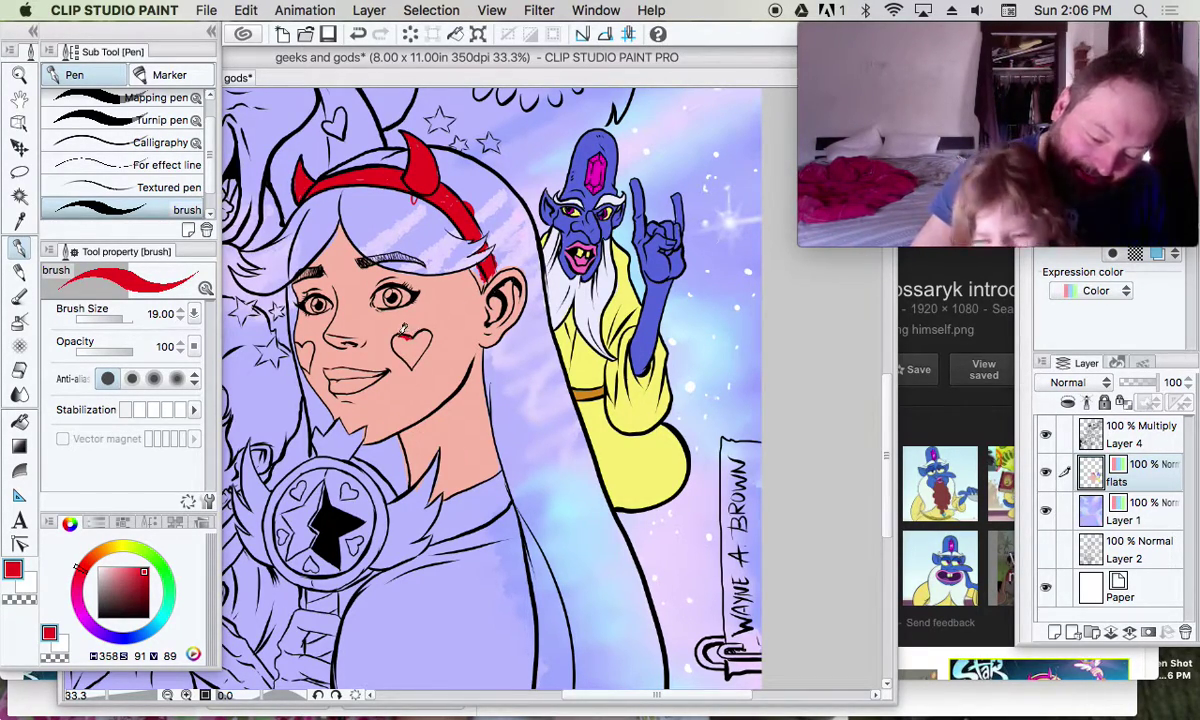
pyautogui.moveTo(401, 340); pyautogui.dragTo(410, 353)
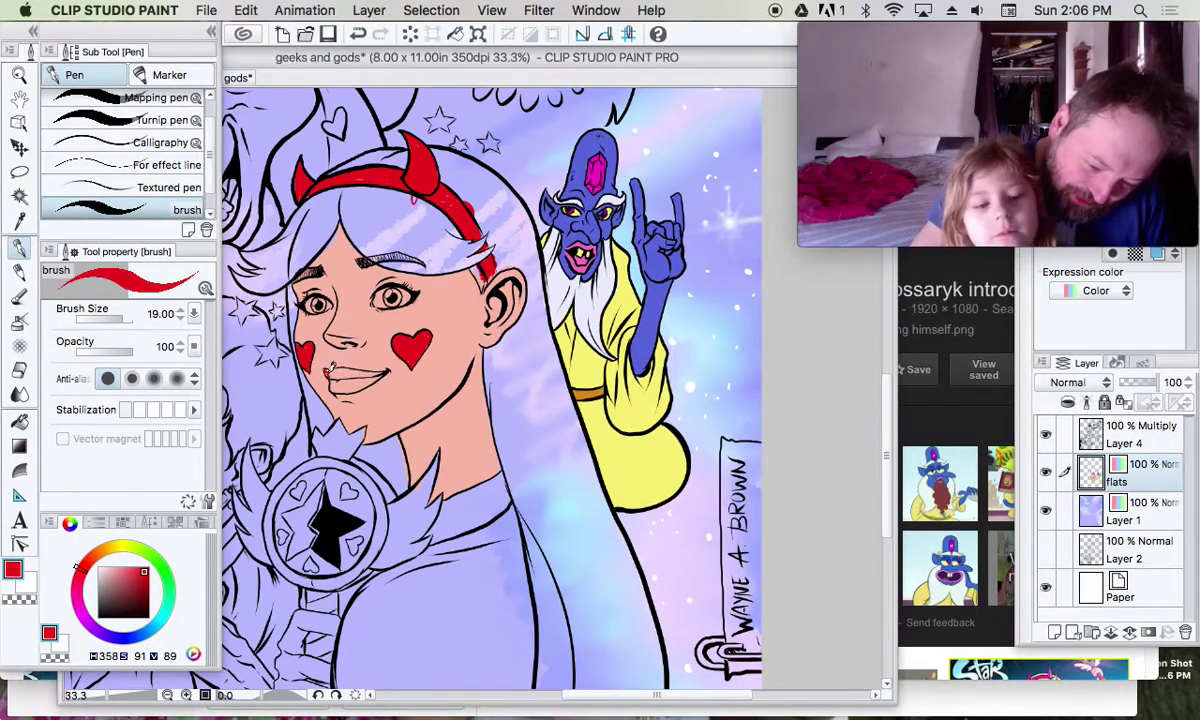
pyautogui.moveTo(330, 369); pyautogui.dragTo(383, 370)
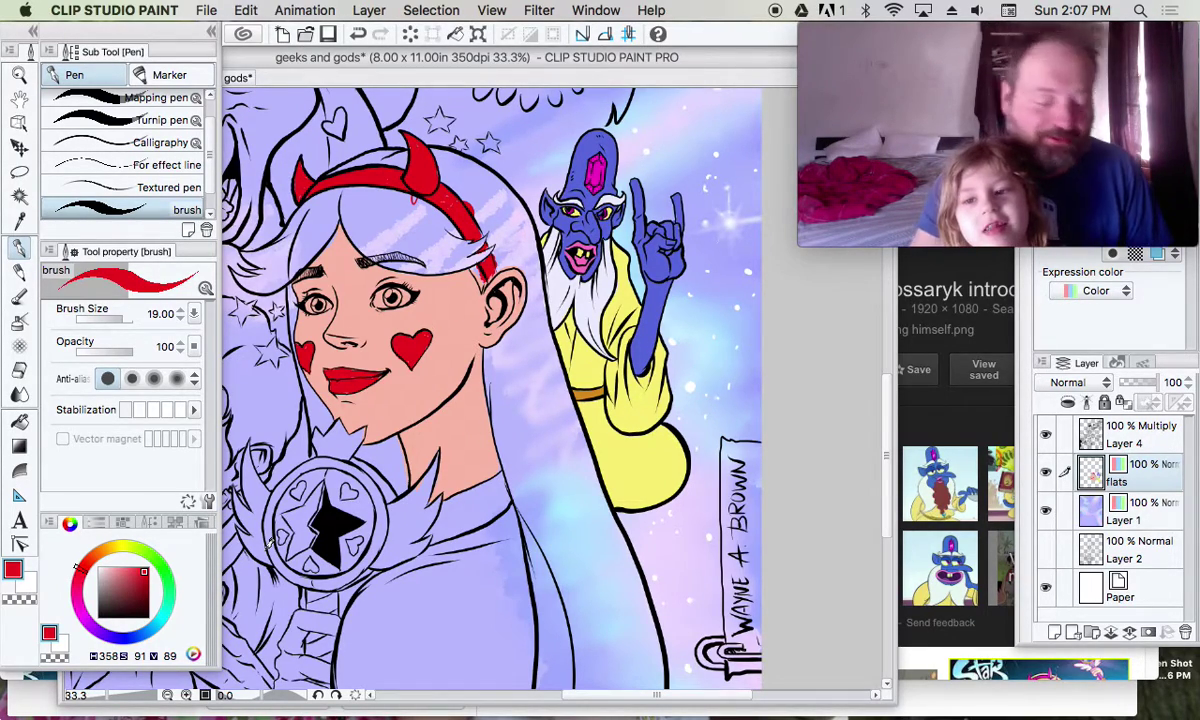
# Choose a bright yellow (H 61, S 89, V 98) and outline the girl's bangs, around her ear and the inner edge of her long hair
pyautogui.moveTo(85, 535); pyautogui.dragTo(123, 545)
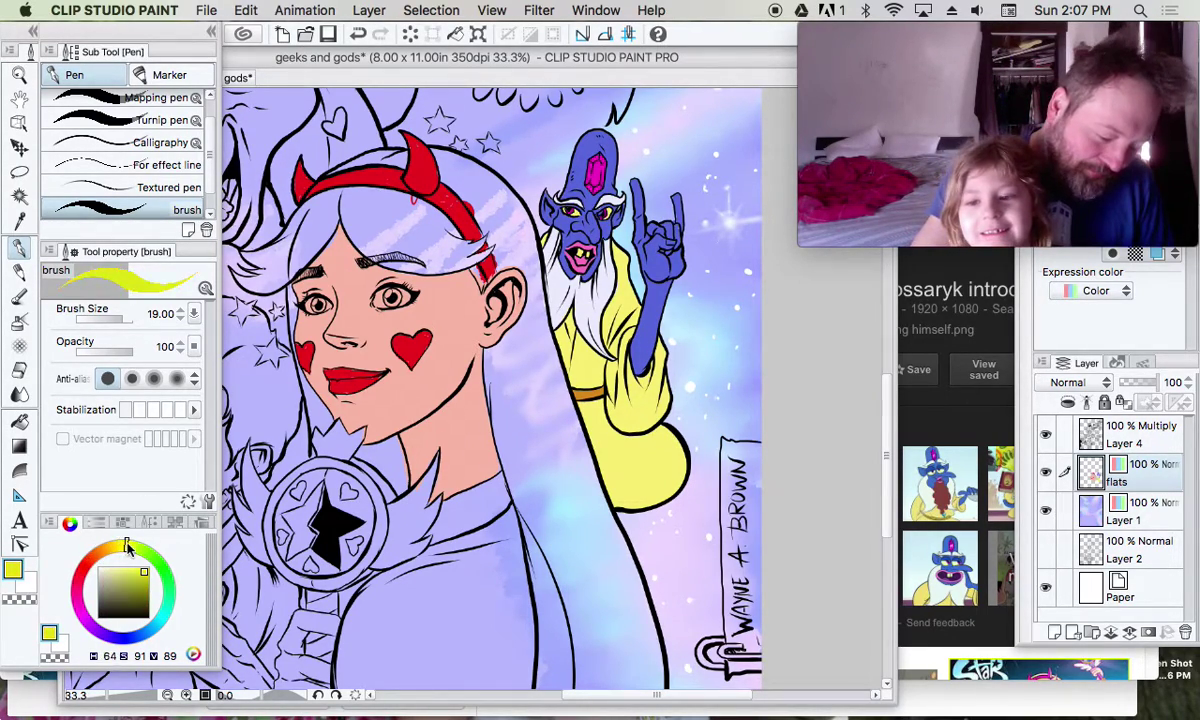
pyautogui.click(145, 573)
pyautogui.click(143, 568)
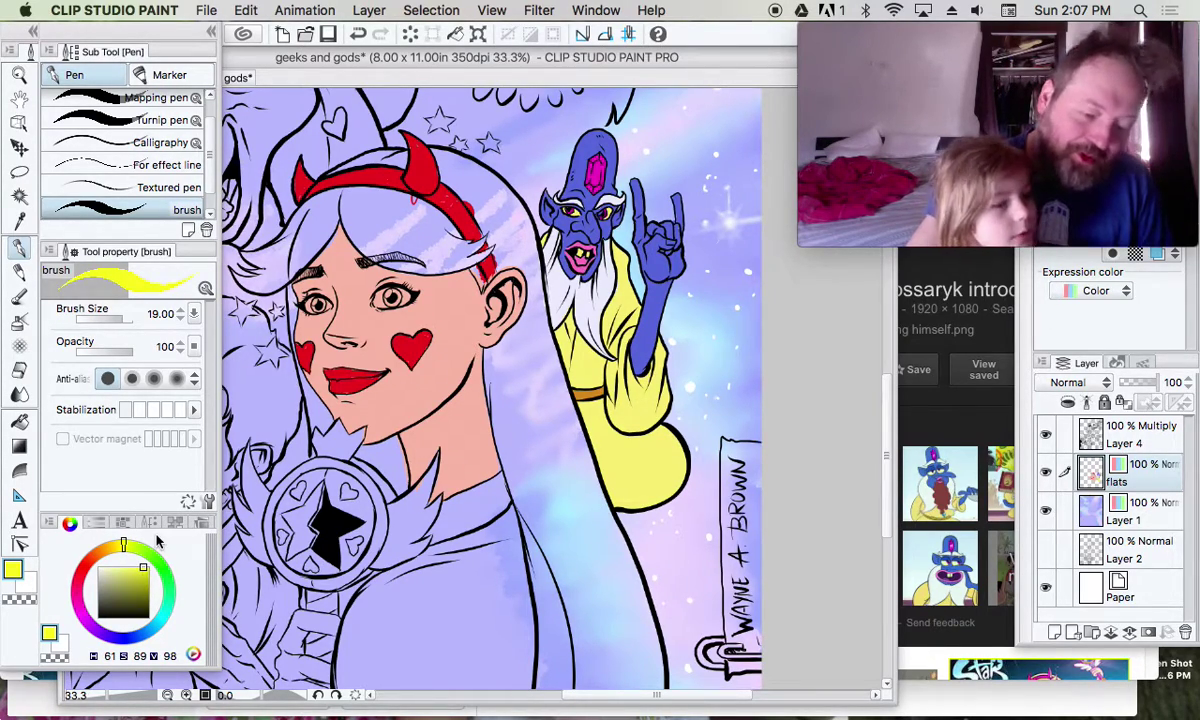
pyautogui.moveTo(243, 250)
pyautogui.mouseDown()
pyautogui.moveTo(272, 259)
pyautogui.moveTo(255, 283)
pyautogui.moveTo(273, 285)
pyautogui.moveTo(330, 235)
pyautogui.moveTo(335, 222)
pyautogui.moveTo(311, 254)
pyautogui.moveTo(345, 200)
pyautogui.moveTo(357, 205)
pyautogui.moveTo(349, 197)
pyautogui.moveTo(352, 225)
pyautogui.moveTo(385, 257)
pyautogui.moveTo(452, 240)
pyautogui.mouseUp()
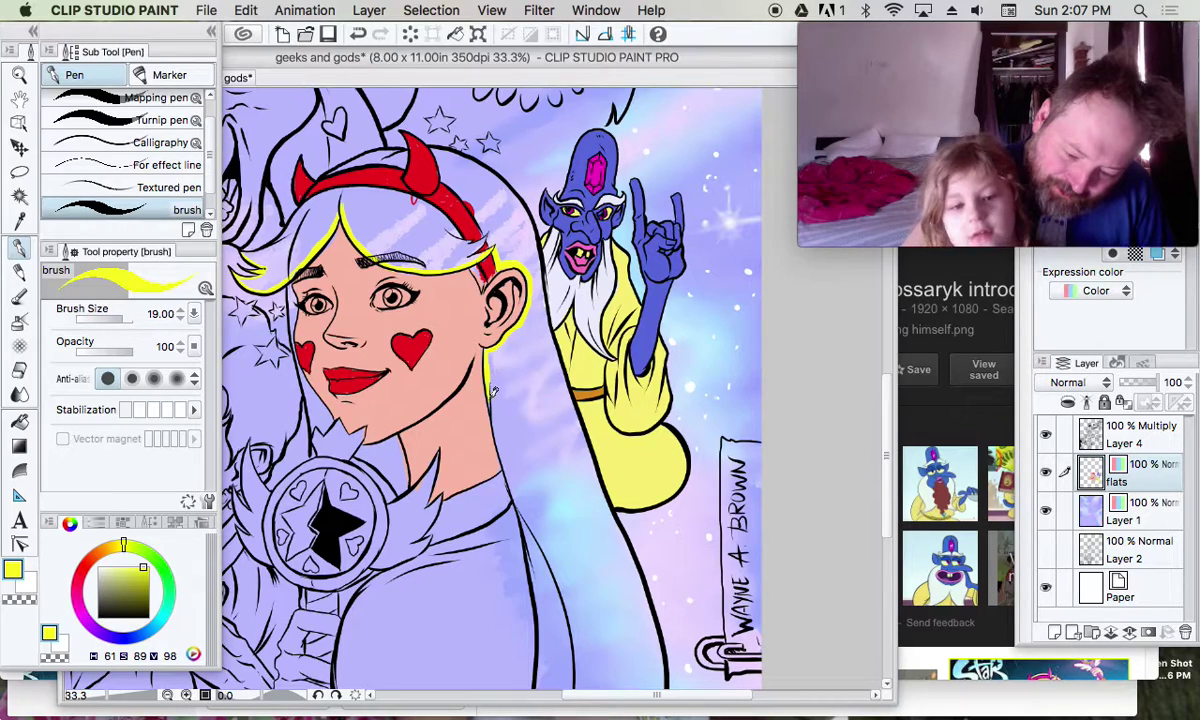
pyautogui.moveTo(493, 395); pyautogui.dragTo(503, 447)
pyautogui.moveTo(466, 362)
pyautogui.mouseDown()
pyautogui.moveTo(548, 630)
pyautogui.moveTo(543, 688)
pyautogui.mouseUp()
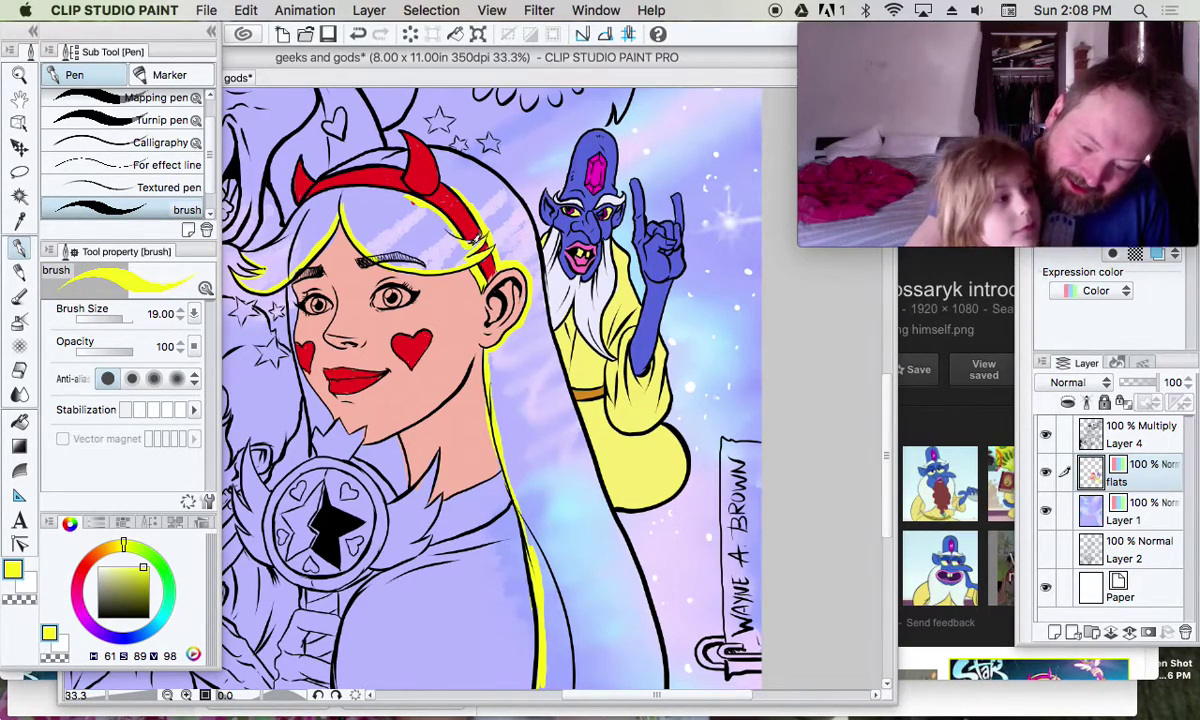
# Outline the hair in yellow along the headband, over the crown and down both long edges to the bottom of the page
pyautogui.moveTo(450, 238)
pyautogui.mouseDown()
pyautogui.moveTo(388, 180)
pyautogui.moveTo(376, 187)
pyautogui.mouseUp()
pyautogui.moveTo(288, 188); pyautogui.dragTo(368, 174)
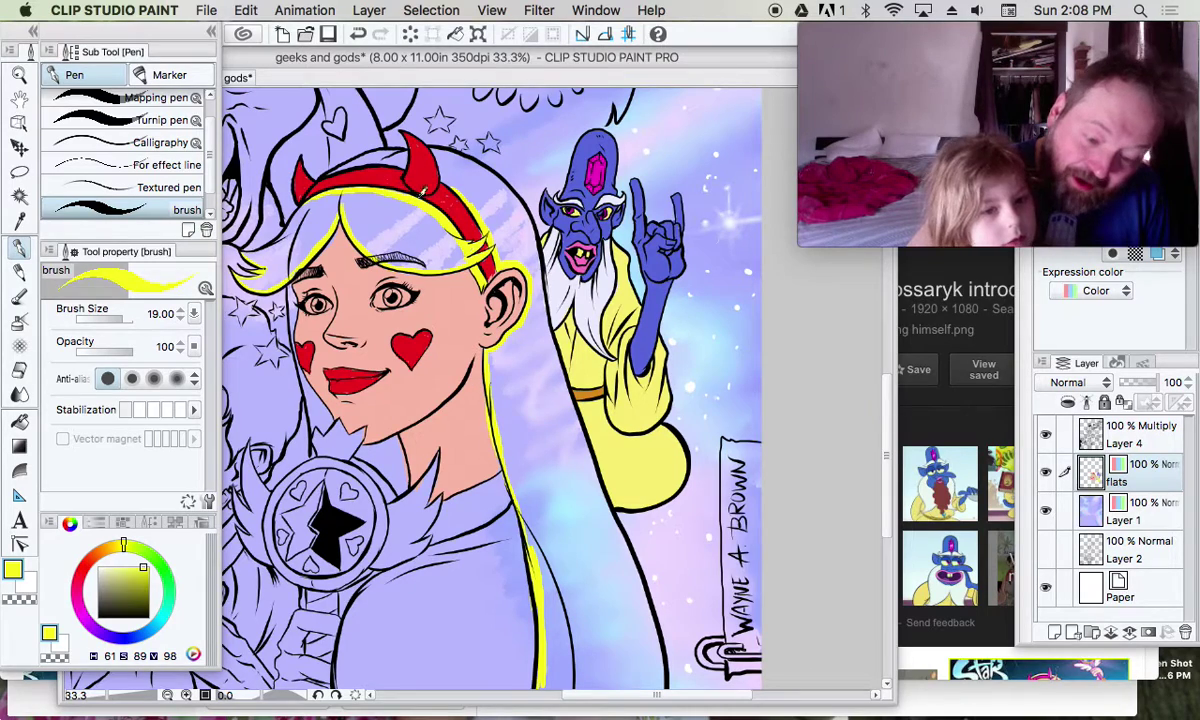
pyautogui.moveTo(235, 236)
pyautogui.mouseDown()
pyautogui.moveTo(331, 162)
pyautogui.moveTo(383, 137)
pyautogui.mouseUp()
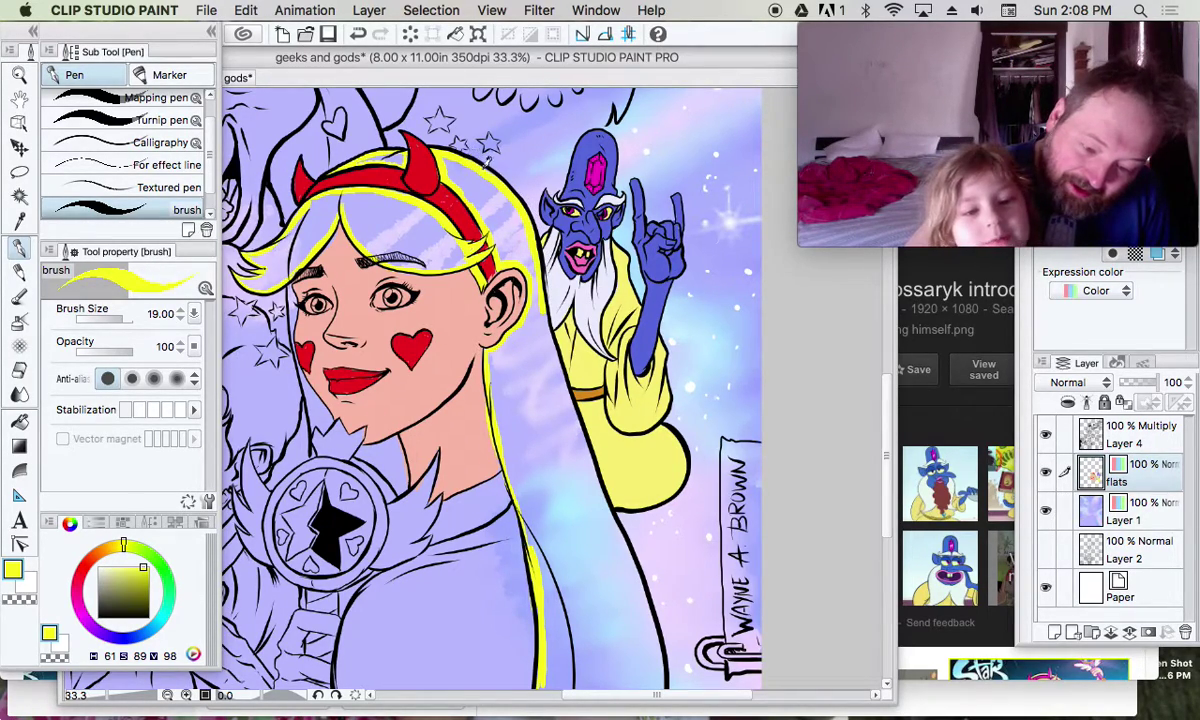
pyautogui.scroll(-3, 835, 415)
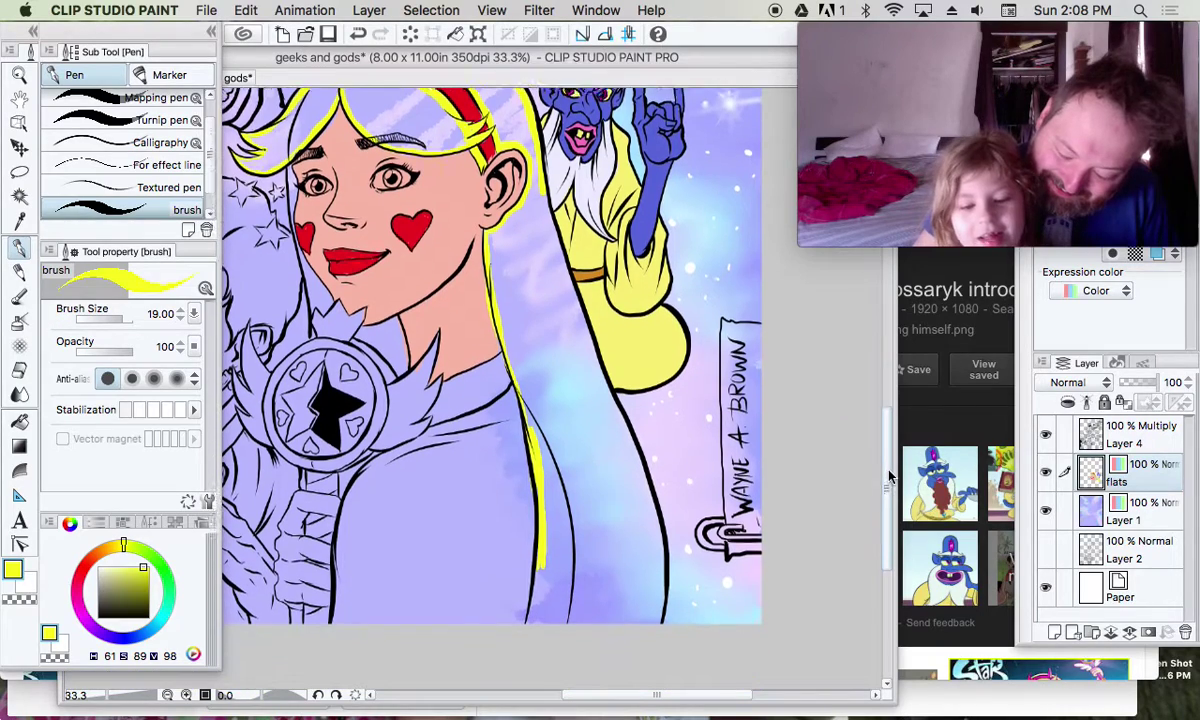
pyautogui.moveTo(541, 560); pyautogui.dragTo(540, 612)
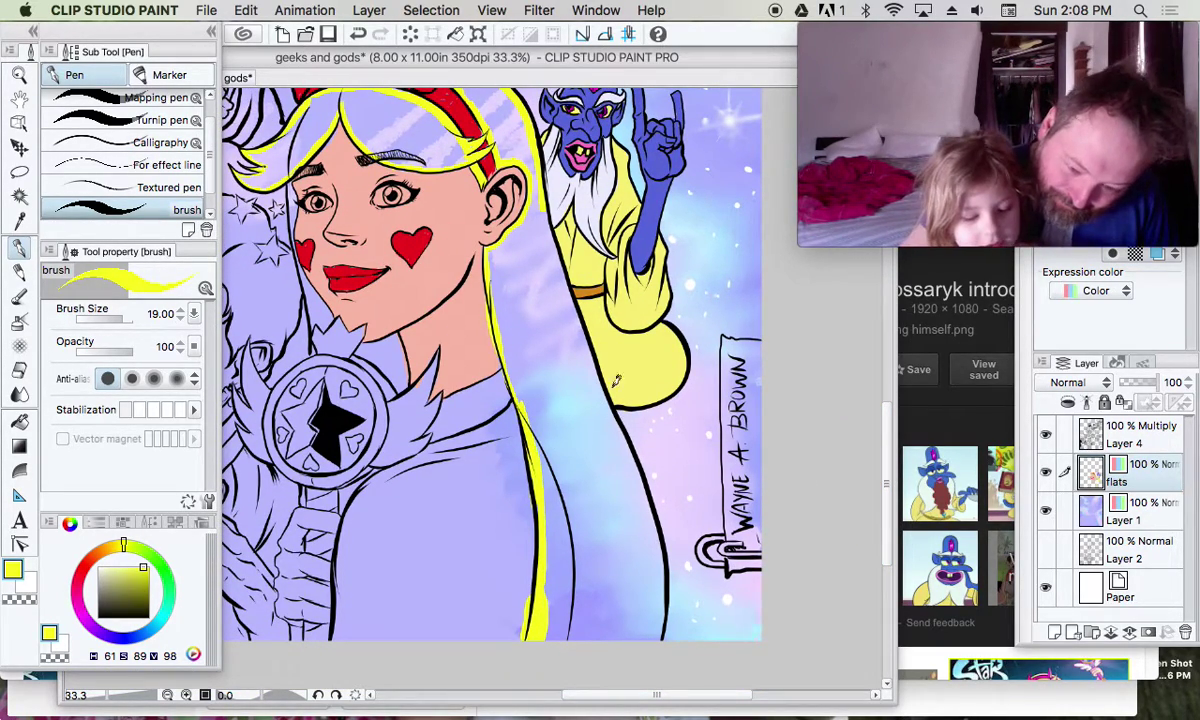
pyautogui.moveTo(550, 216)
pyautogui.mouseDown()
pyautogui.moveTo(590, 370)
pyautogui.moveTo(643, 500)
pyautogui.moveTo(661, 630)
pyautogui.mouseUp()
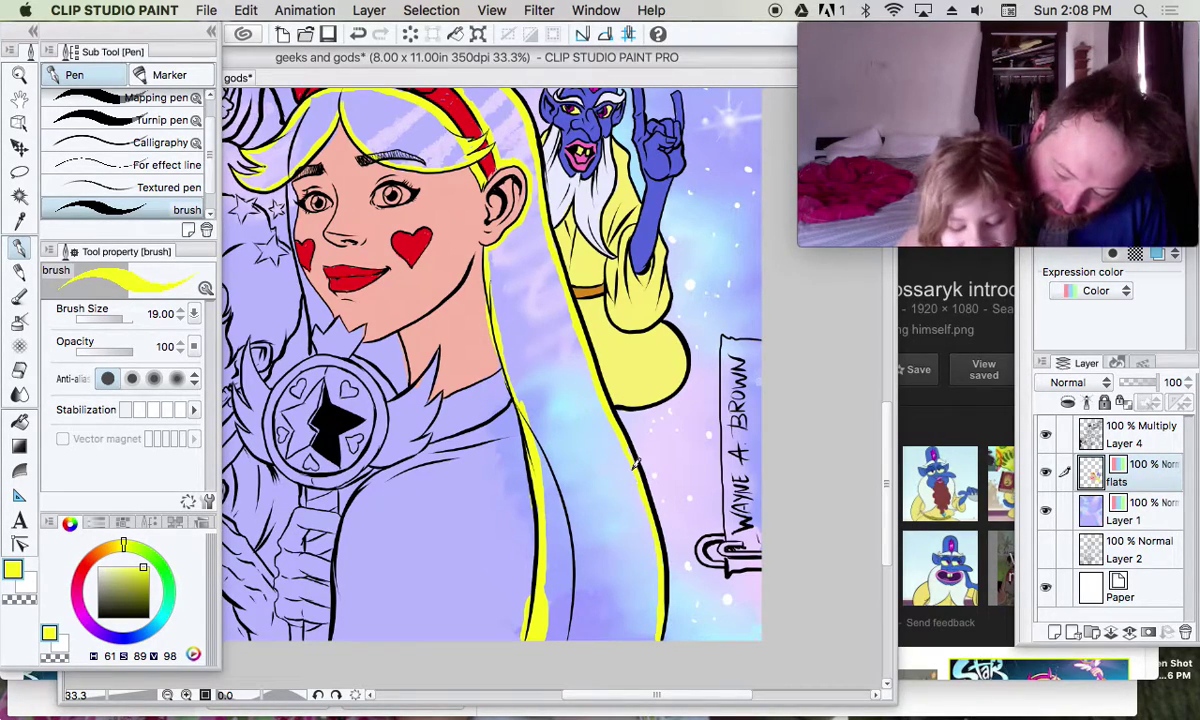
# Fill the outlined bangs and the long hair with yellow, and return to the brush pen
pyautogui.click(20, 420)
pyautogui.click(380, 120)
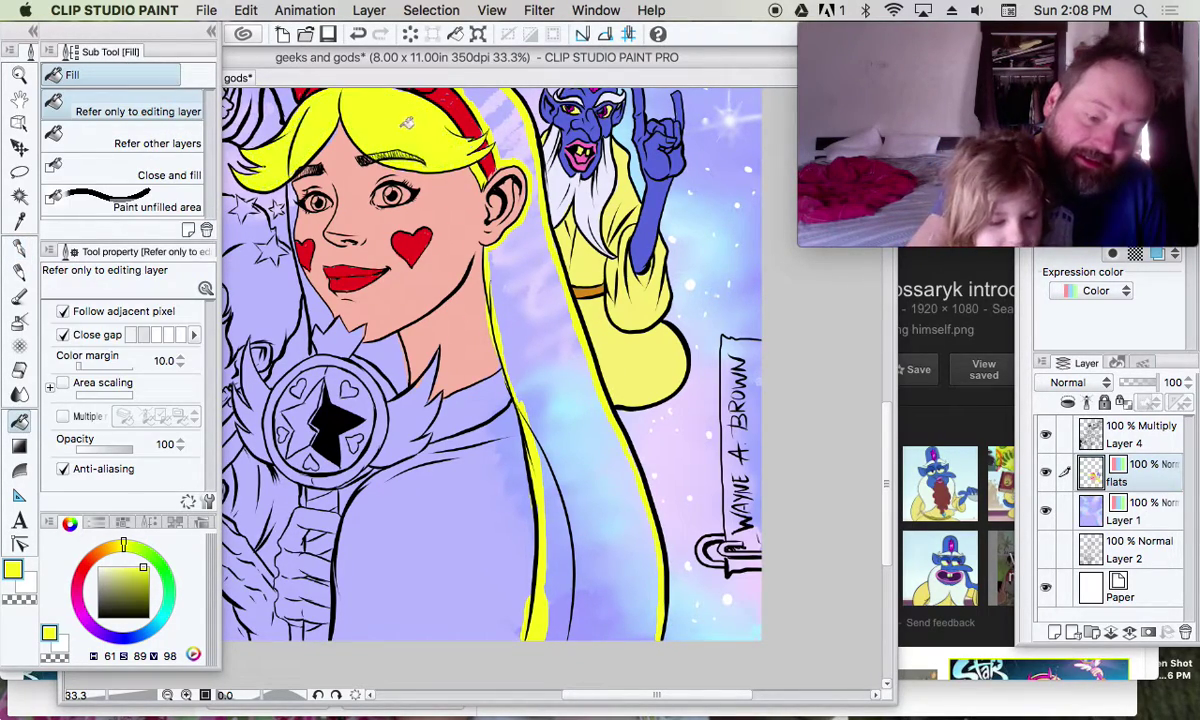
pyautogui.click(485, 105)
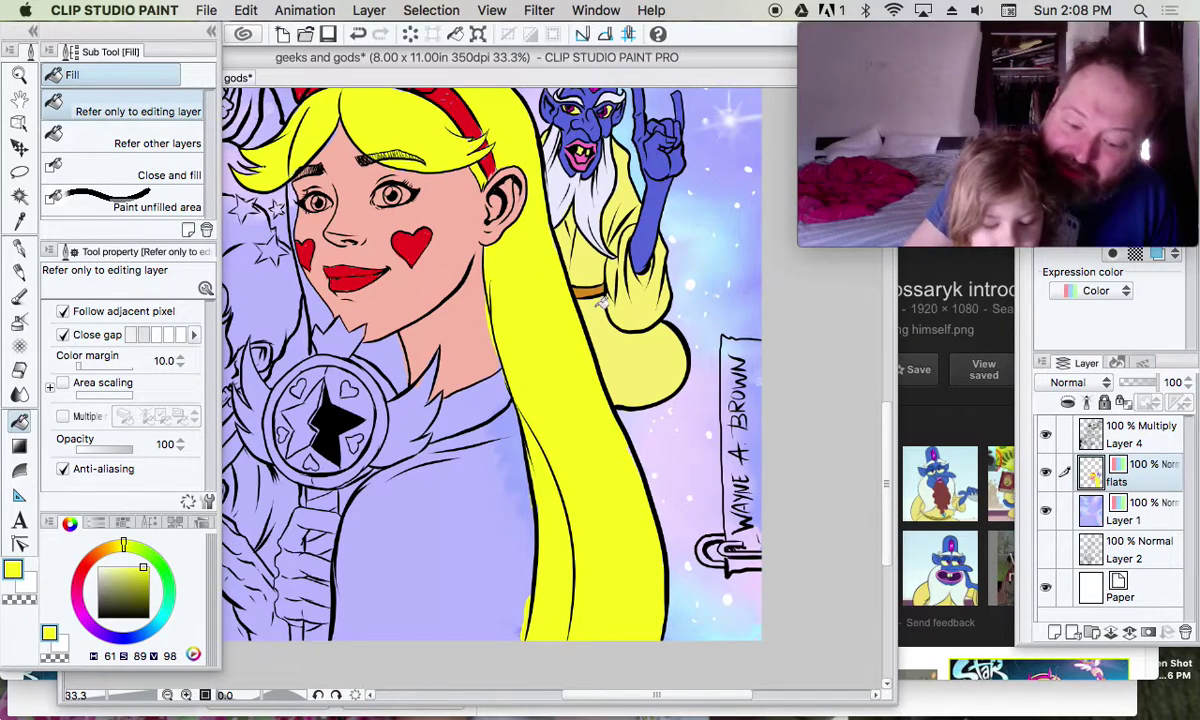
pyautogui.click(19, 246)
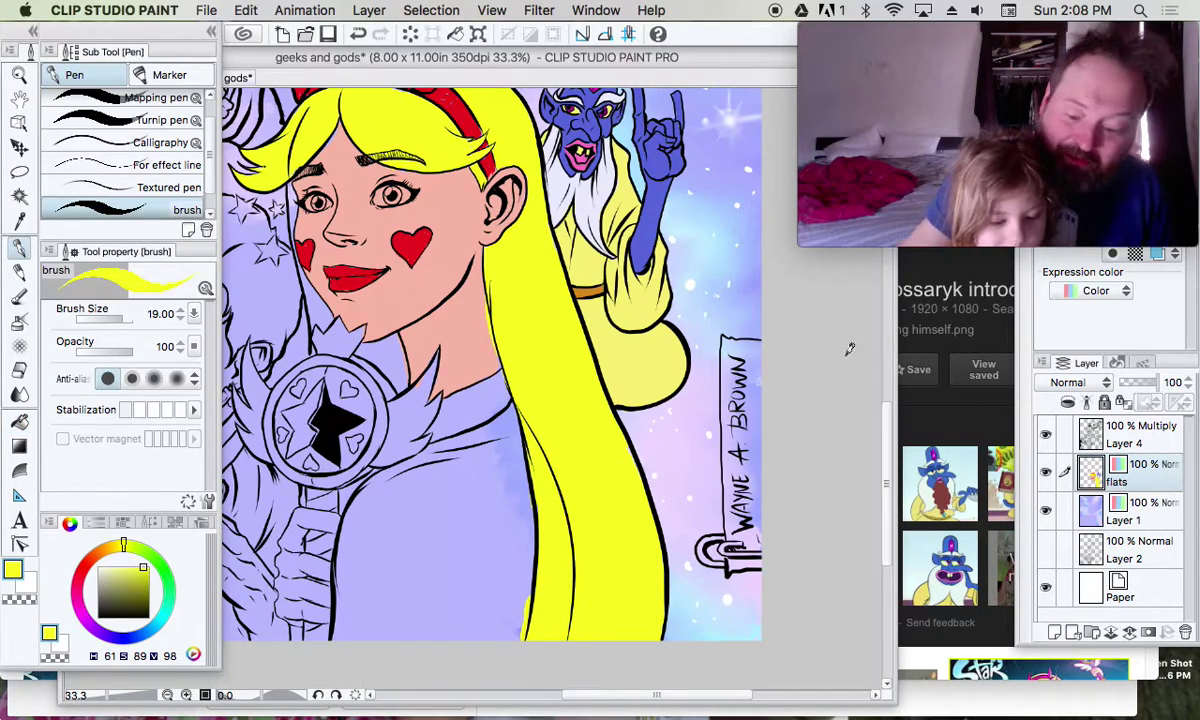
# Look over the uncoloured characters around the girl, up to the top of the page and back
pyautogui.scroll(5, 884, 443)
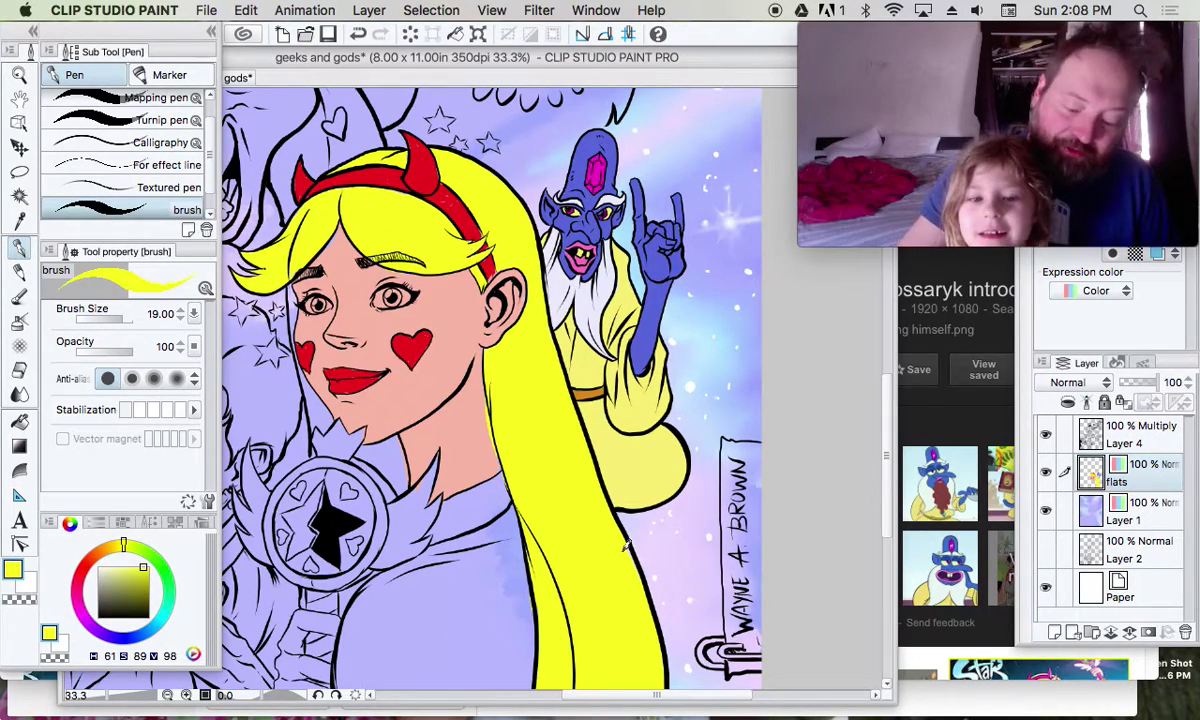
pyautogui.moveTo(647, 695); pyautogui.dragTo(567, 706)
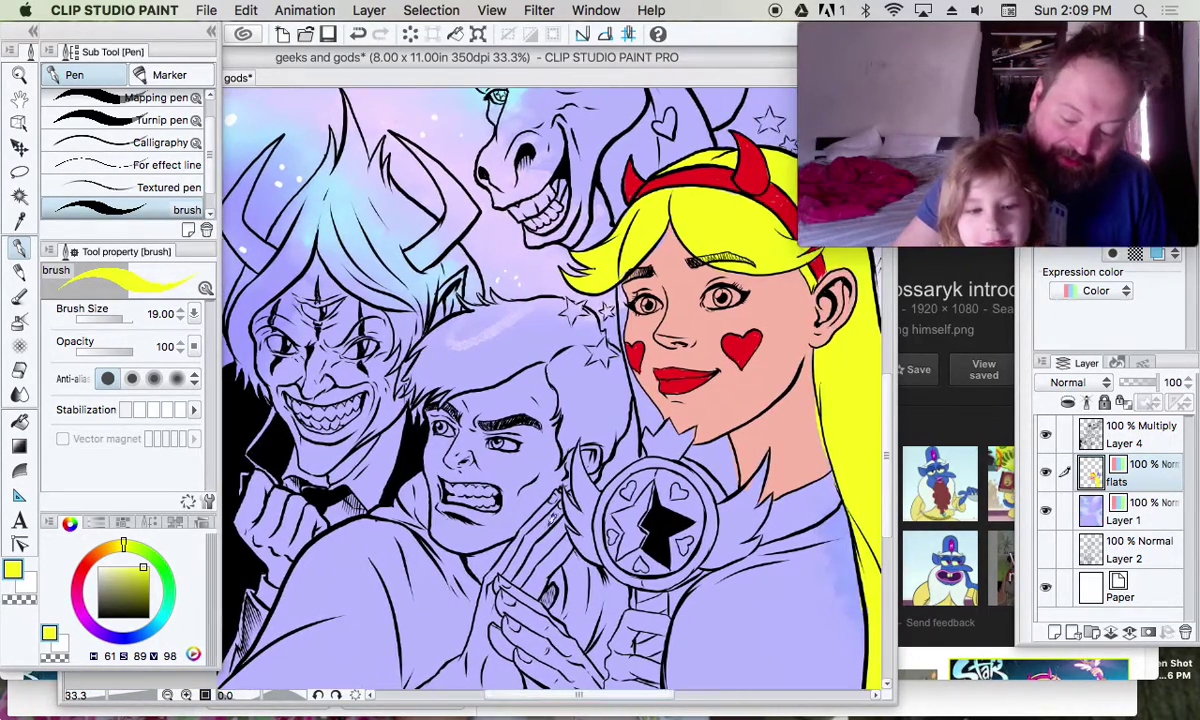
pyautogui.scroll(5, 832, 430)
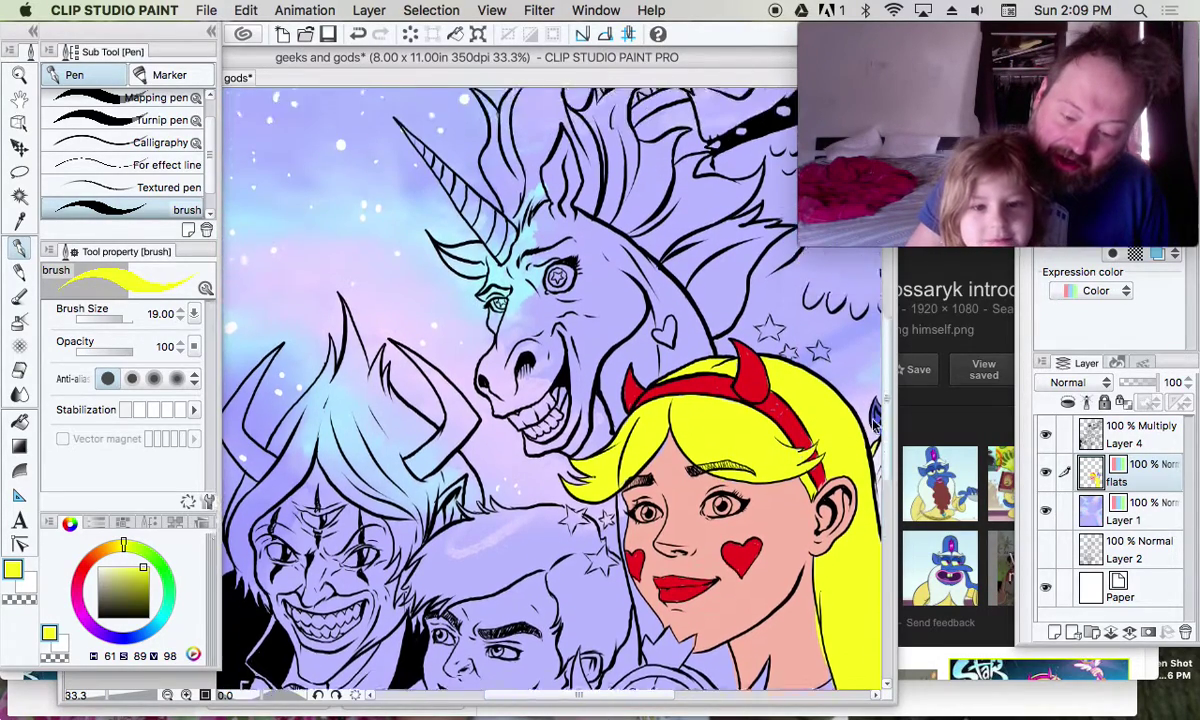
pyautogui.hscroll(6, 592, 655)
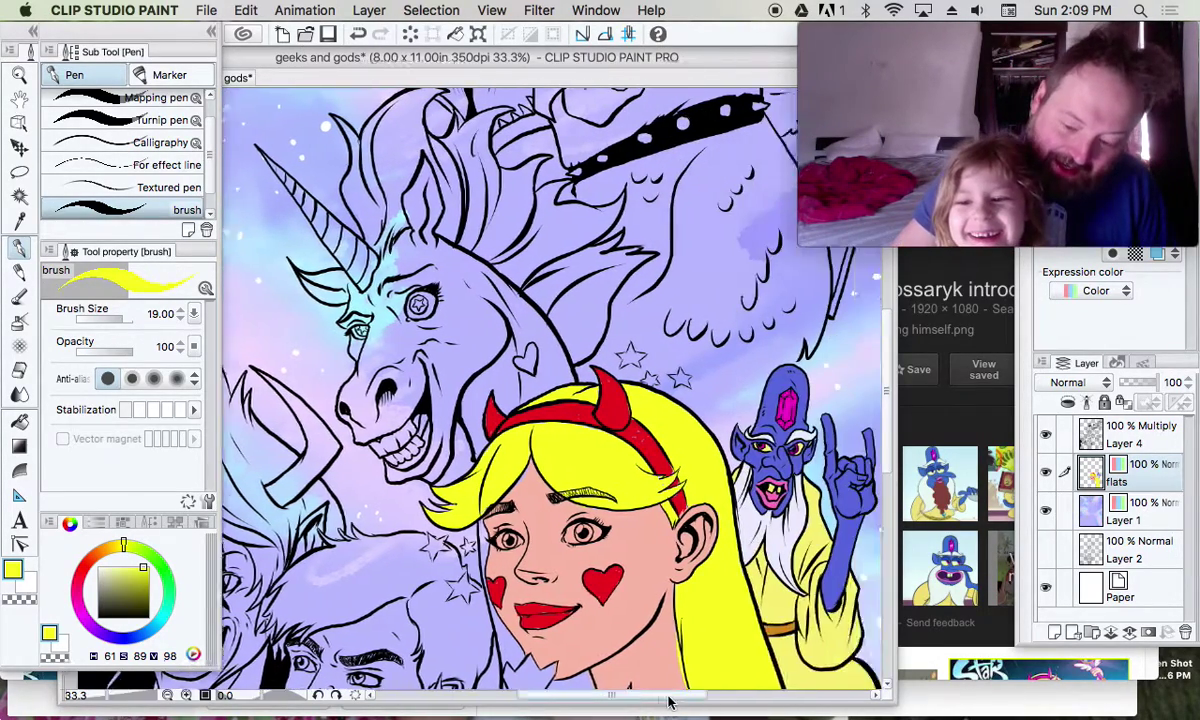
pyautogui.moveTo(886, 399); pyautogui.dragTo(884, 300)
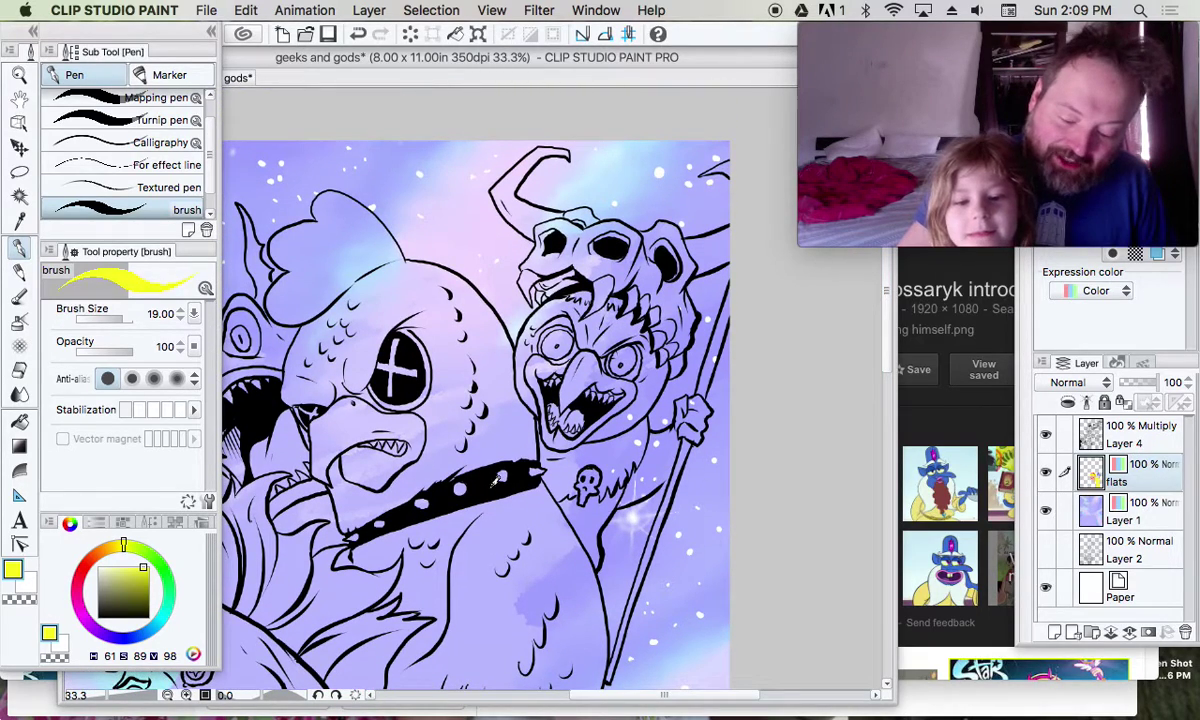
pyautogui.hscroll(-5, 660, 700)
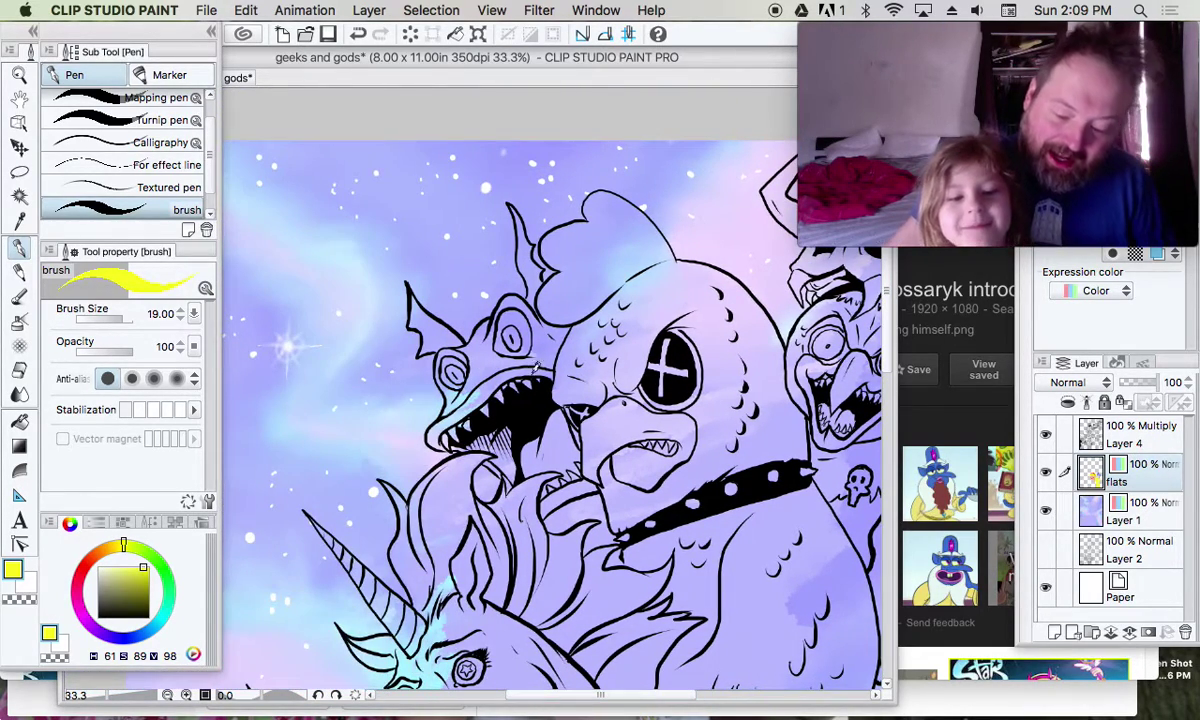
pyautogui.moveTo(884, 300); pyautogui.dragTo(884, 550)
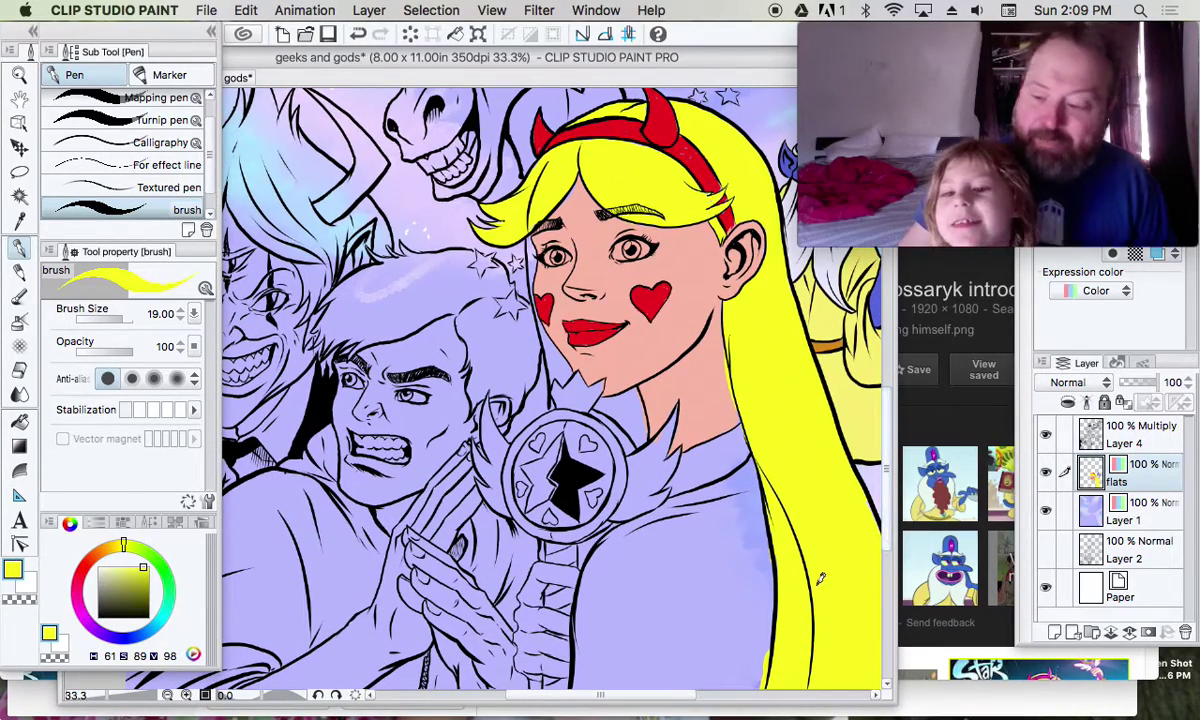
# Paint the patch of hair between the girl's chin and the star wand yellow
pyautogui.click(19, 296)
pyautogui.click(19, 247)
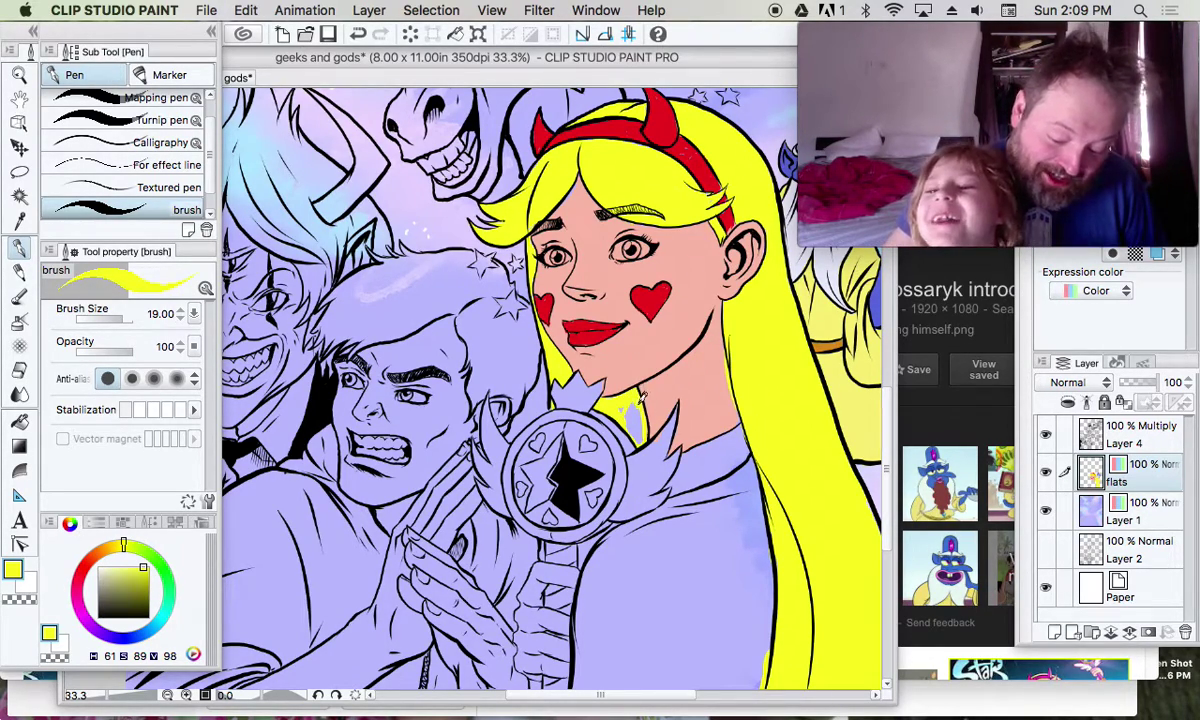
pyautogui.moveTo(600, 414); pyautogui.dragTo(604, 396)
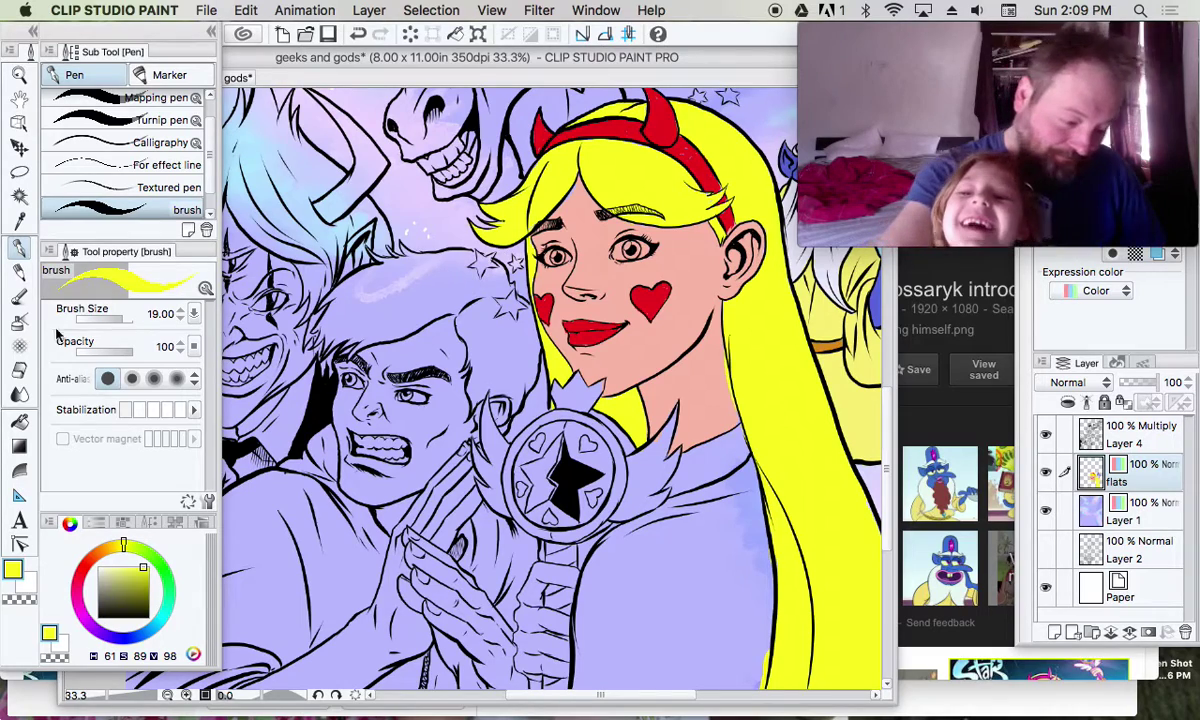
# Sample the skin tone from the girl's face, then outline and fill her hand gripping the wand with it
pyautogui.click(19, 219)
pyautogui.click(537, 207)
pyautogui.press('p')
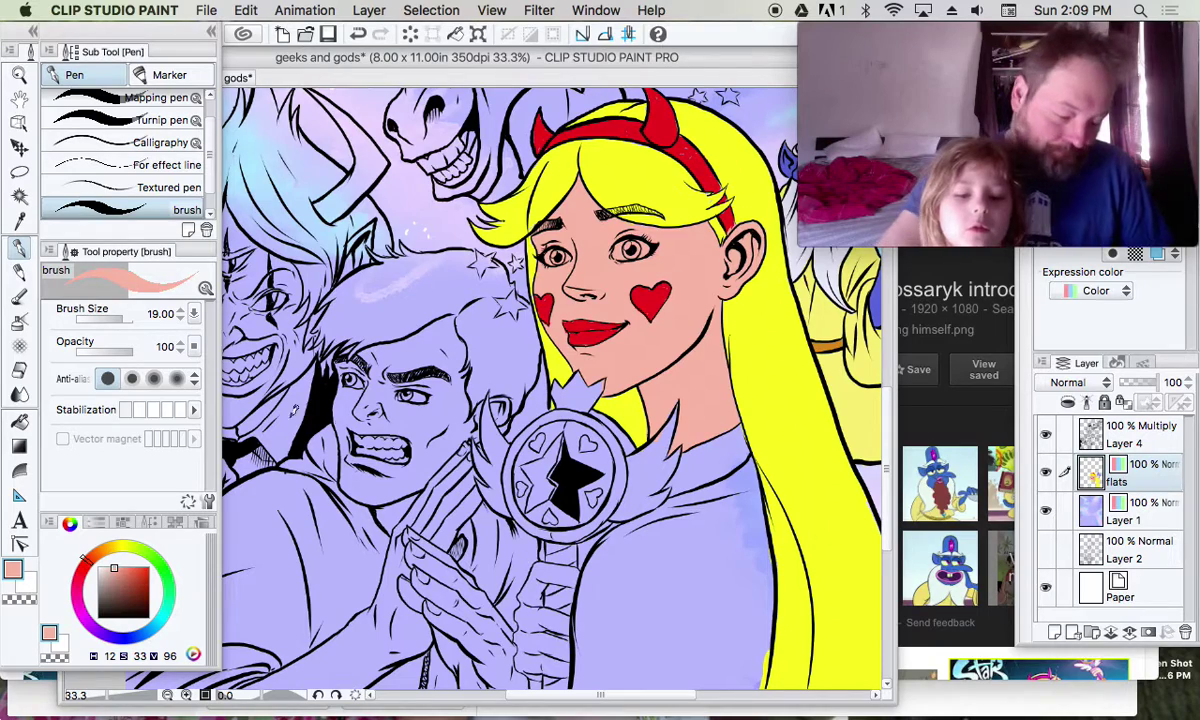
pyautogui.scroll(-5, 618, 460)
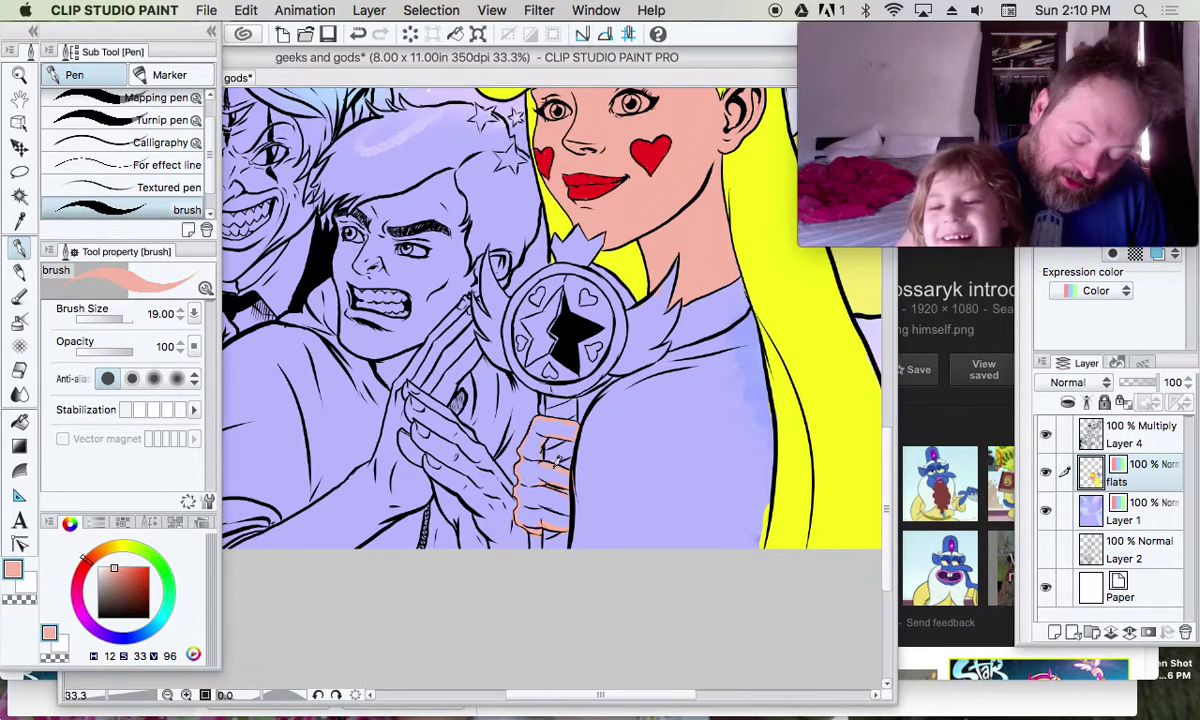
pyautogui.click(19, 420)
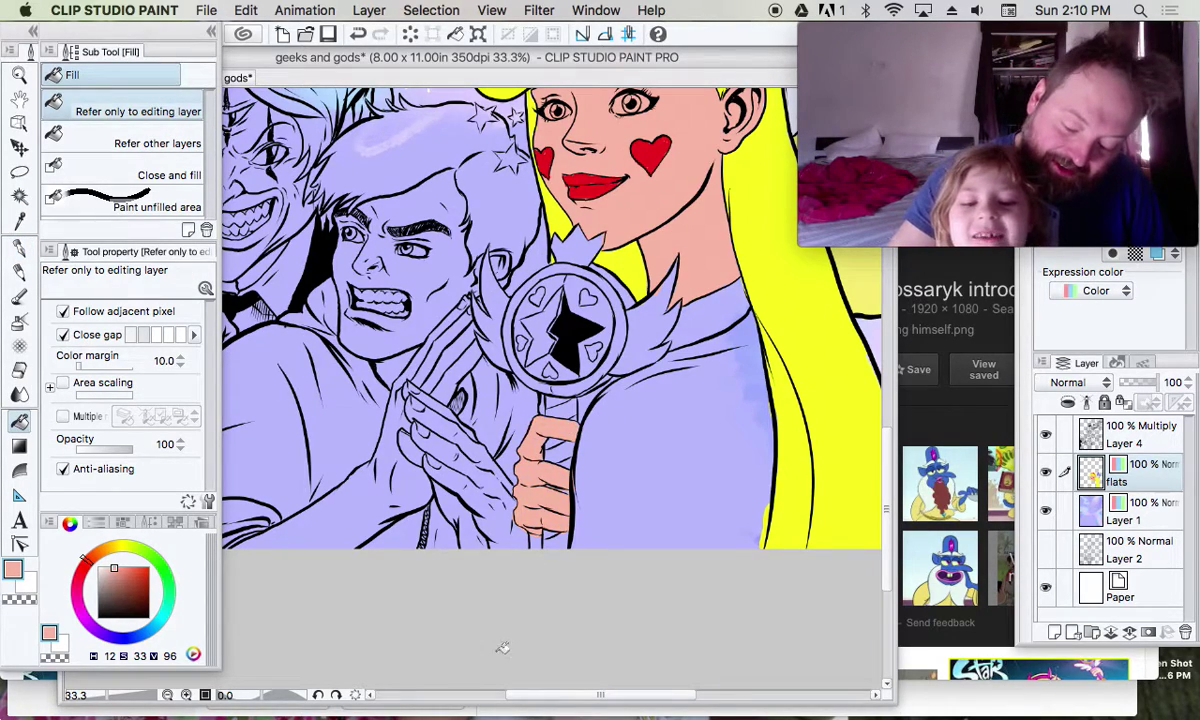
pyautogui.click(19, 245)
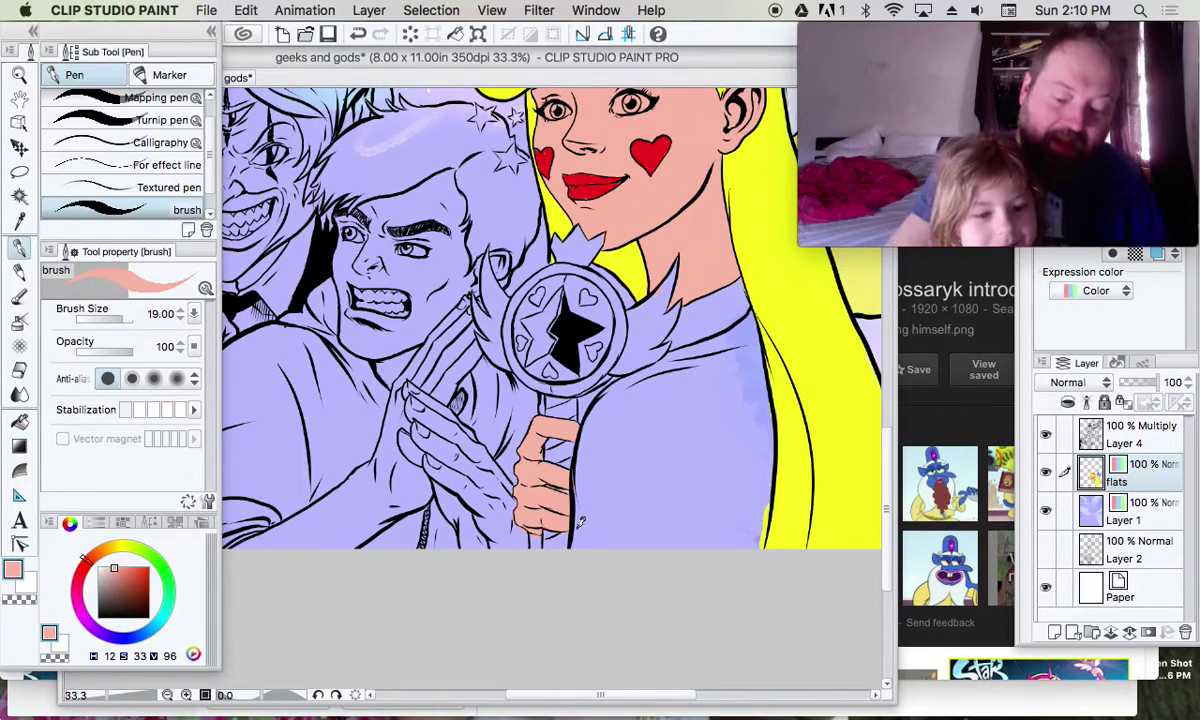
# Sample the red from the girl's headband as the colour for the brush pen
pyautogui.scroll(3, 835, 445)
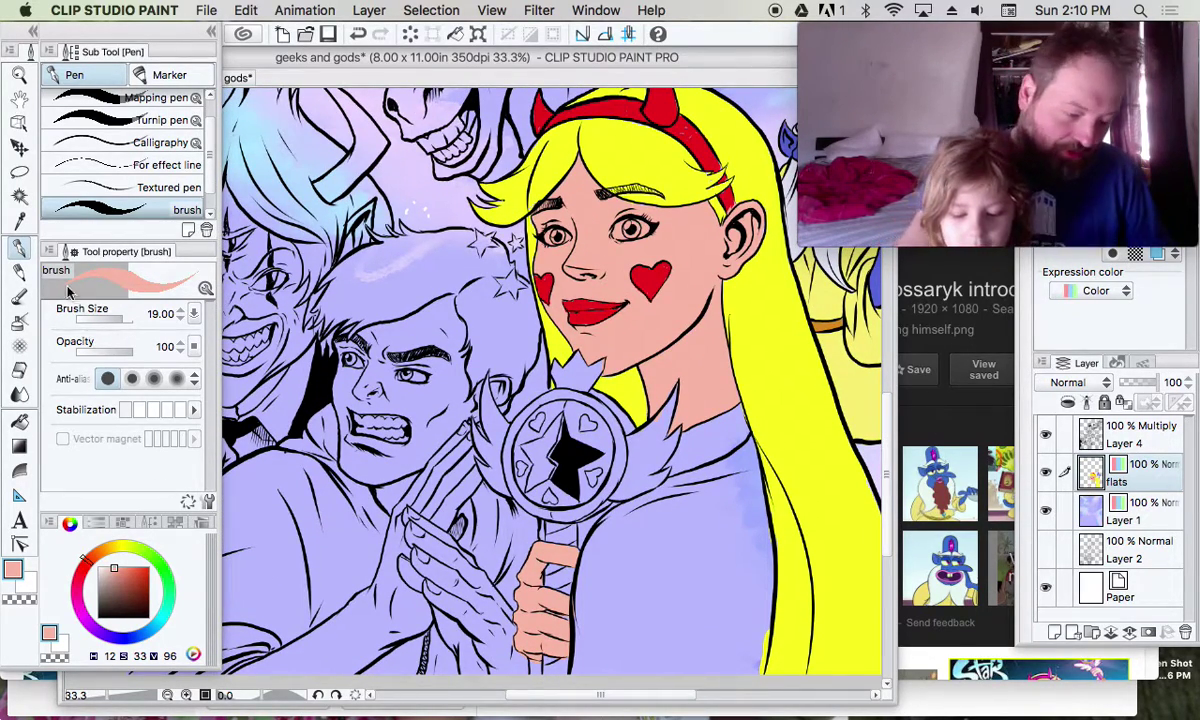
pyautogui.click(19, 220)
pyautogui.click(625, 105)
pyautogui.click(19, 245)
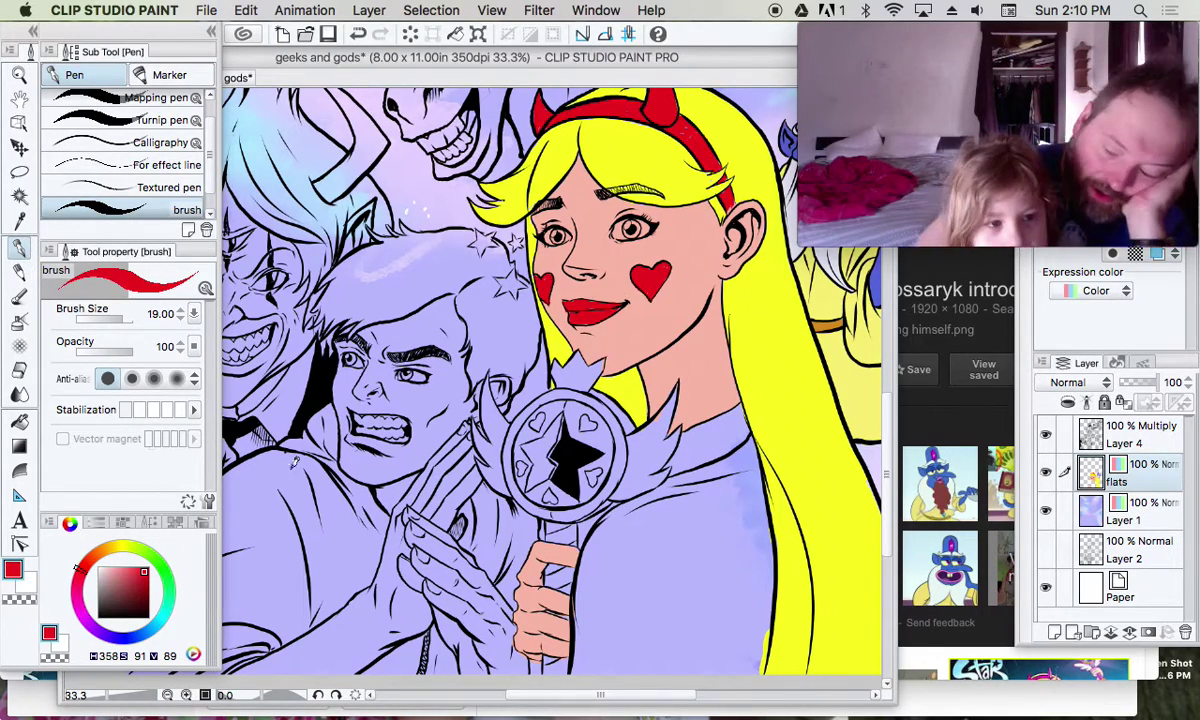
# Switch to Safari, look through the "star vs the forces of evil" image results for colour references, and return to CLIP STUDIO PAINT
pyautogui.click(906, 402)
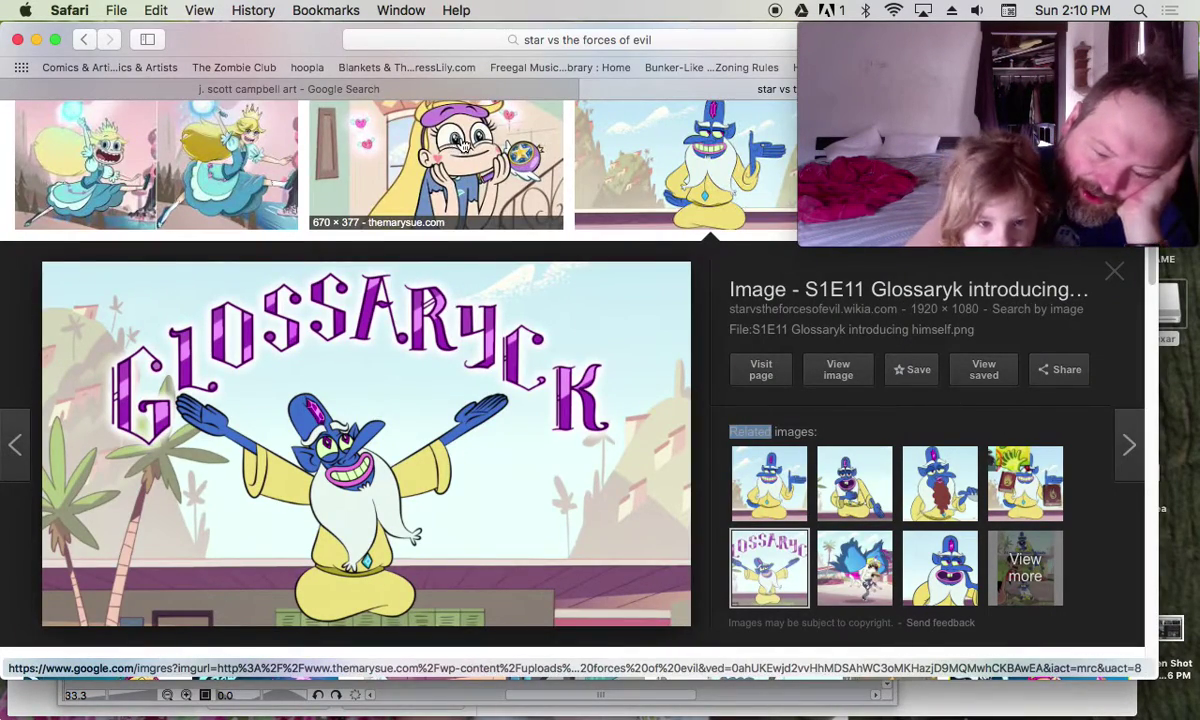
pyautogui.scroll(-10, 1073, 300)
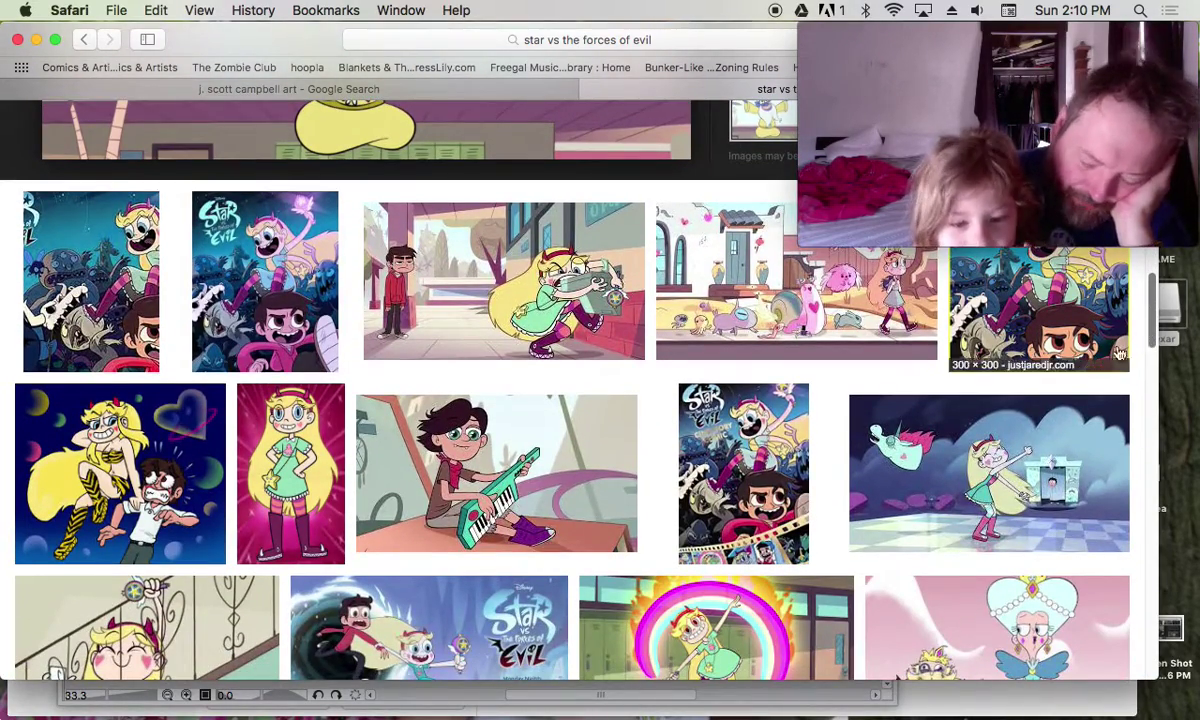
pyautogui.moveTo(693, 703)
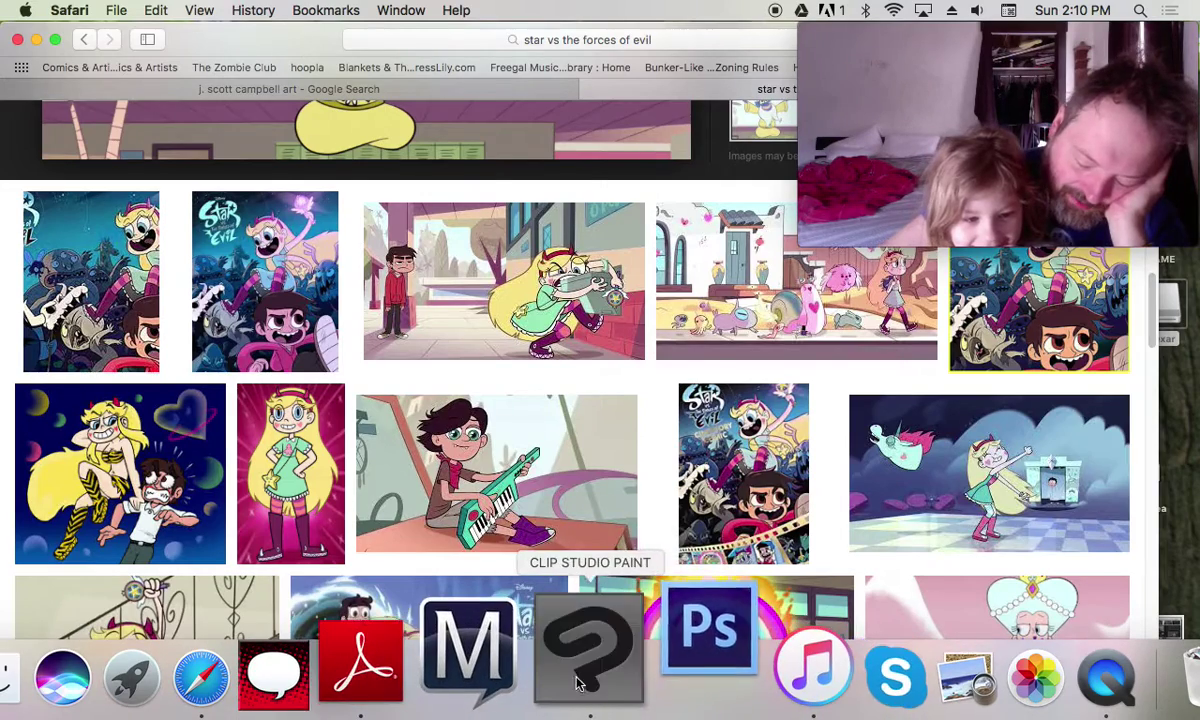
pyautogui.click(580, 655)
pyautogui.rightClick(637, 658)
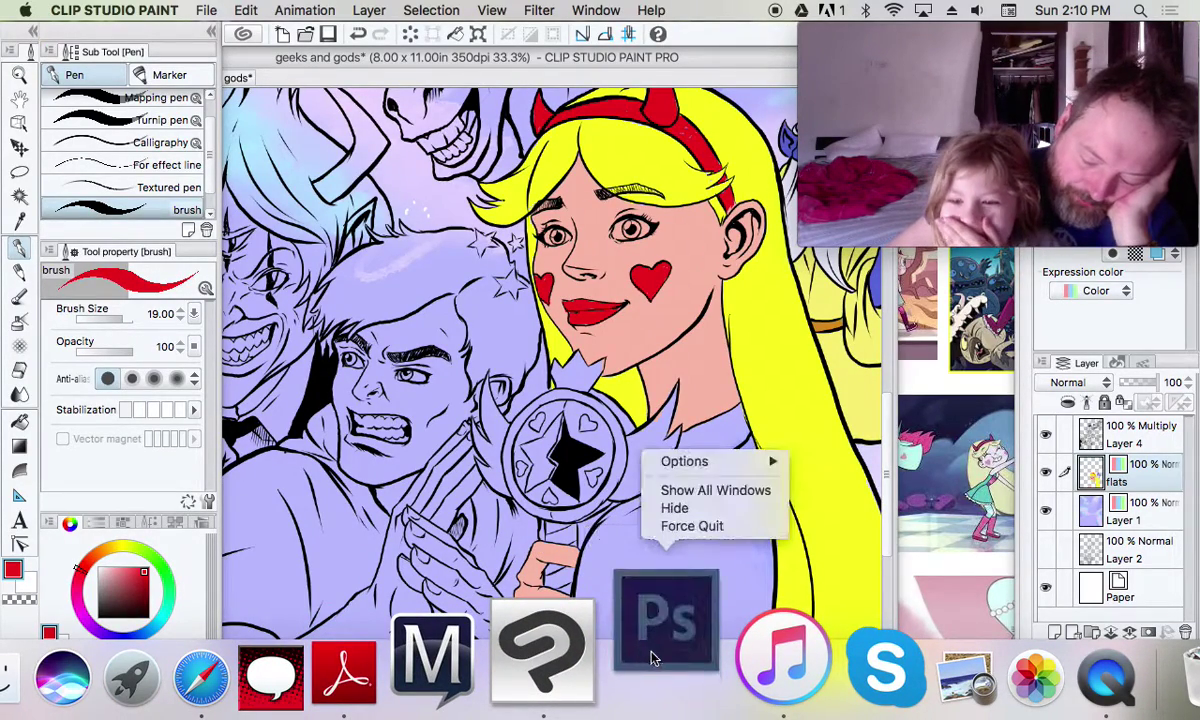
# Force quit Adobe Photoshop CS6
pyautogui.click(651, 525)
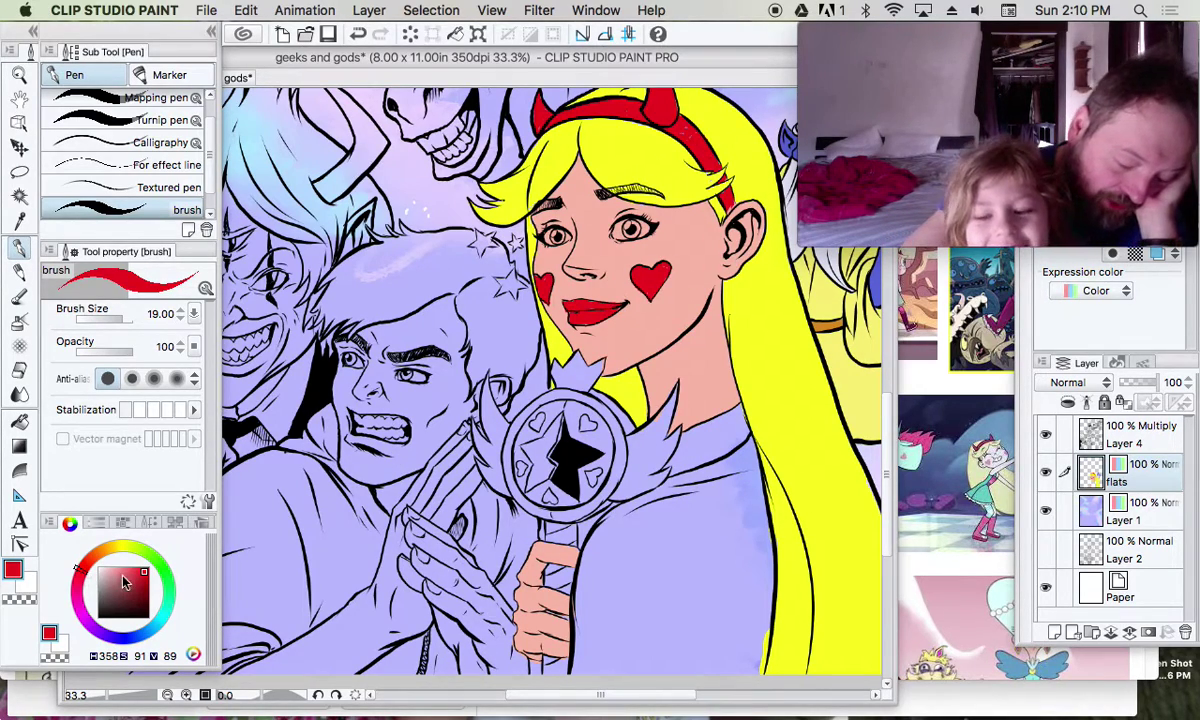
# Paint the whites of the girl's eyes white and her irises light blue (H 197, S 49, V 91)
pyautogui.click(28, 582)
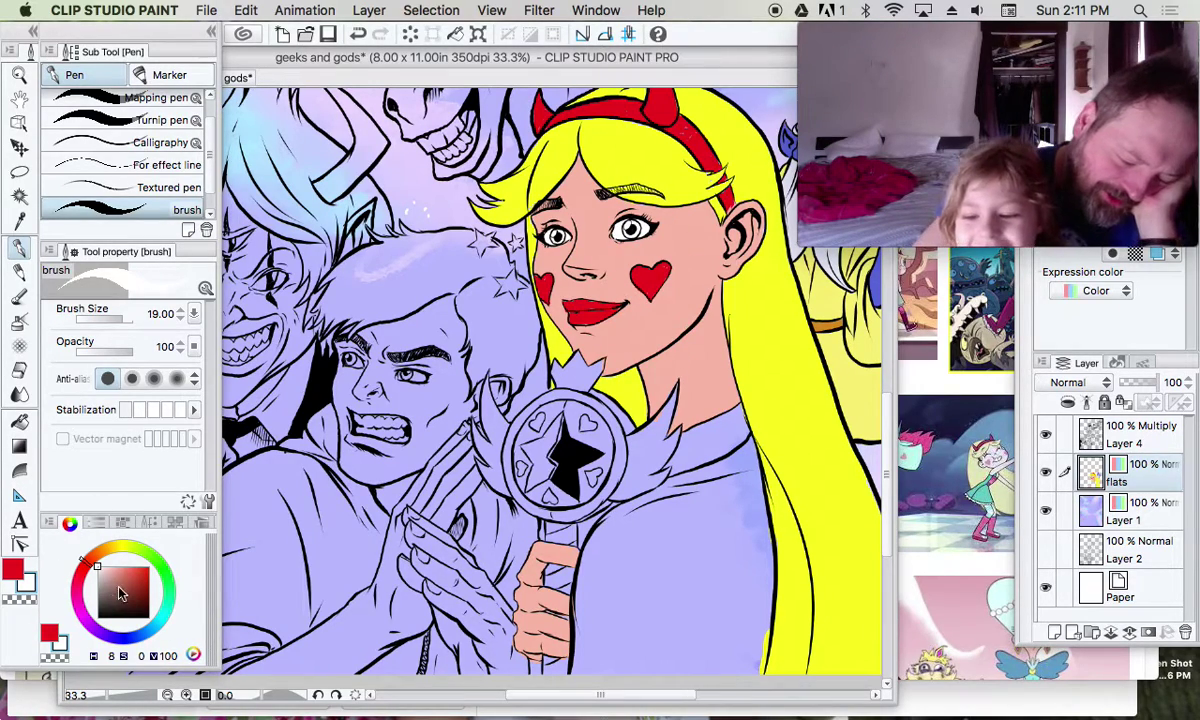
pyautogui.moveTo(118, 546)
pyautogui.mouseDown()
pyautogui.moveTo(163, 585)
pyautogui.moveTo(163, 640)
pyautogui.mouseUp()
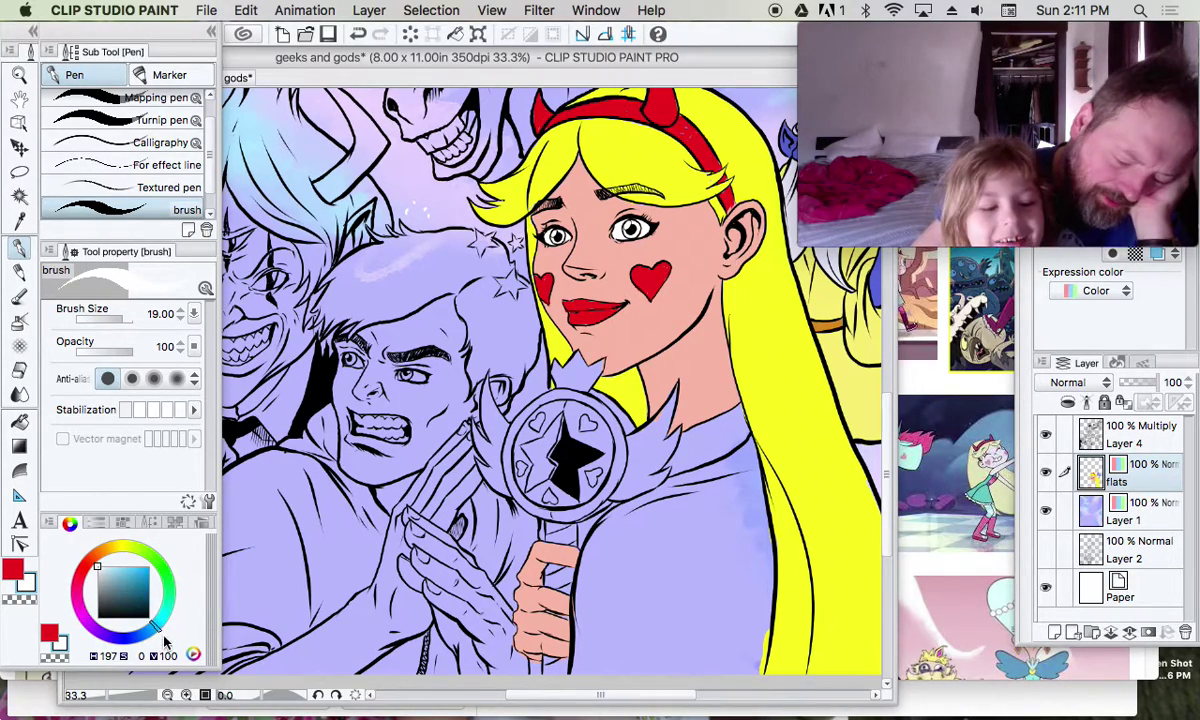
pyautogui.click(124, 576)
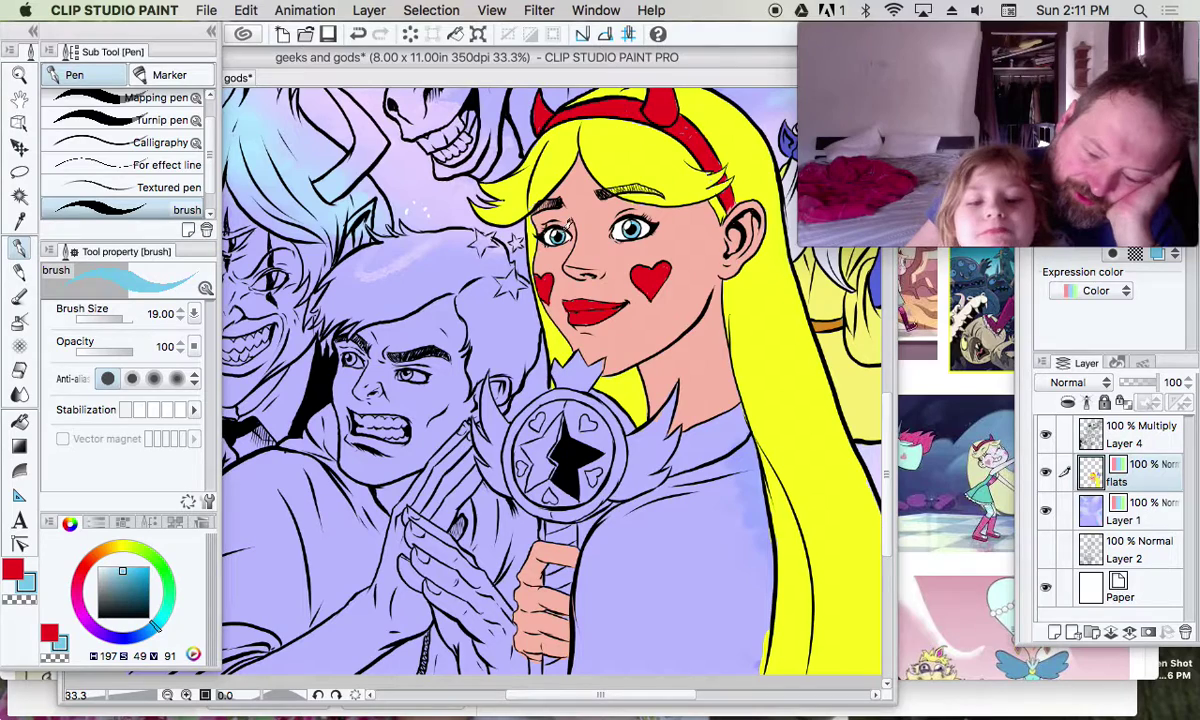
# Check the dress colour in Safari's reference images, then set the brush colour to mint green (H 165, S 75, V 91) in CLIP STUDIO PAINT
pyautogui.click(985, 497)
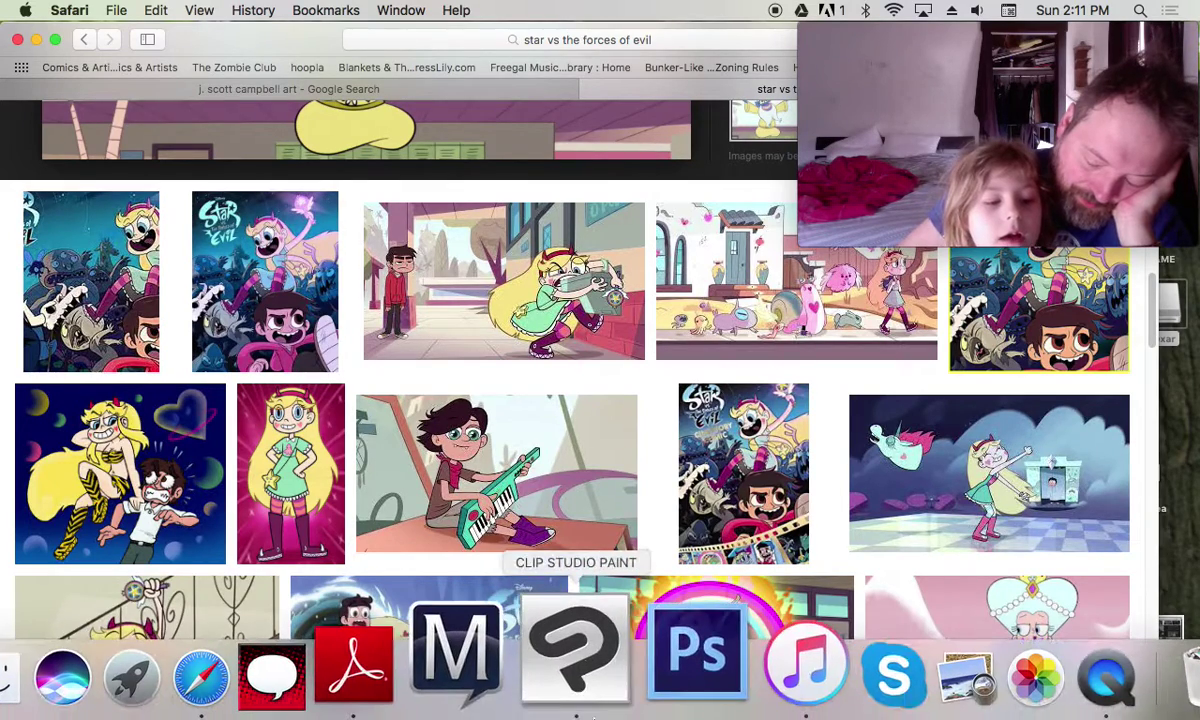
pyautogui.click(571, 643)
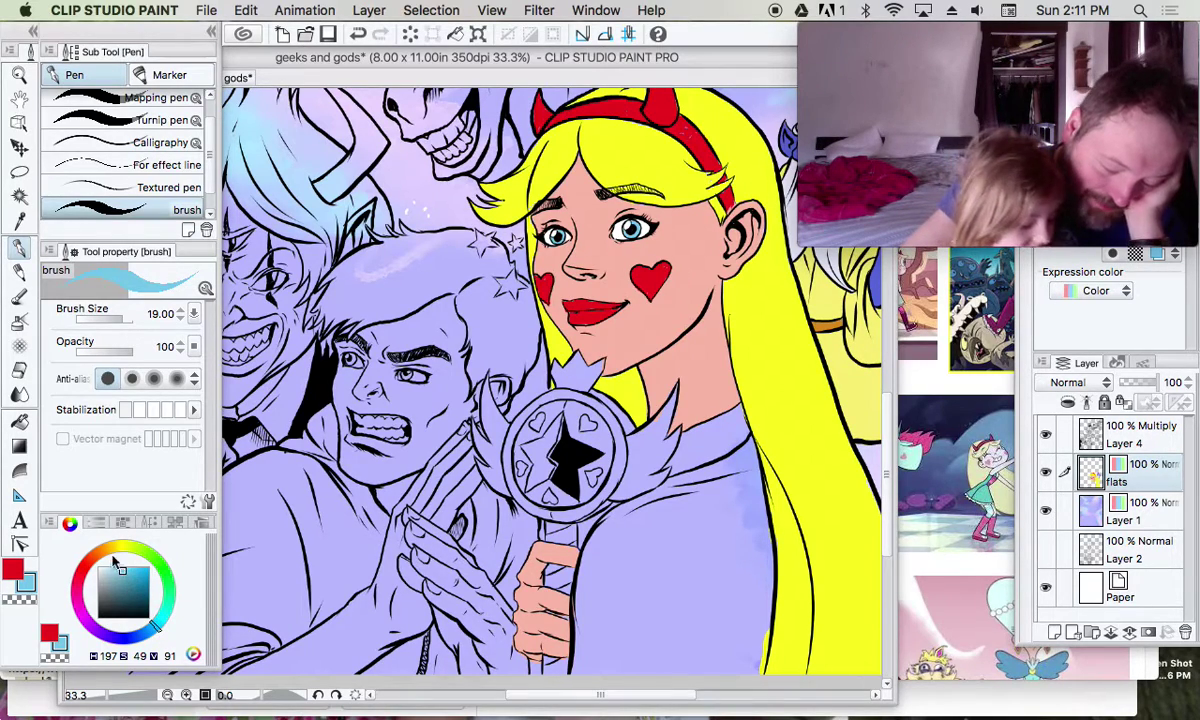
pyautogui.click(168, 620)
pyautogui.moveTo(168, 620)
pyautogui.mouseDown()
pyautogui.moveTo(175, 612)
pyautogui.moveTo(171, 636)
pyautogui.moveTo(172, 560)
pyautogui.moveTo(175, 600)
pyautogui.moveTo(140, 577)
pyautogui.mouseUp()
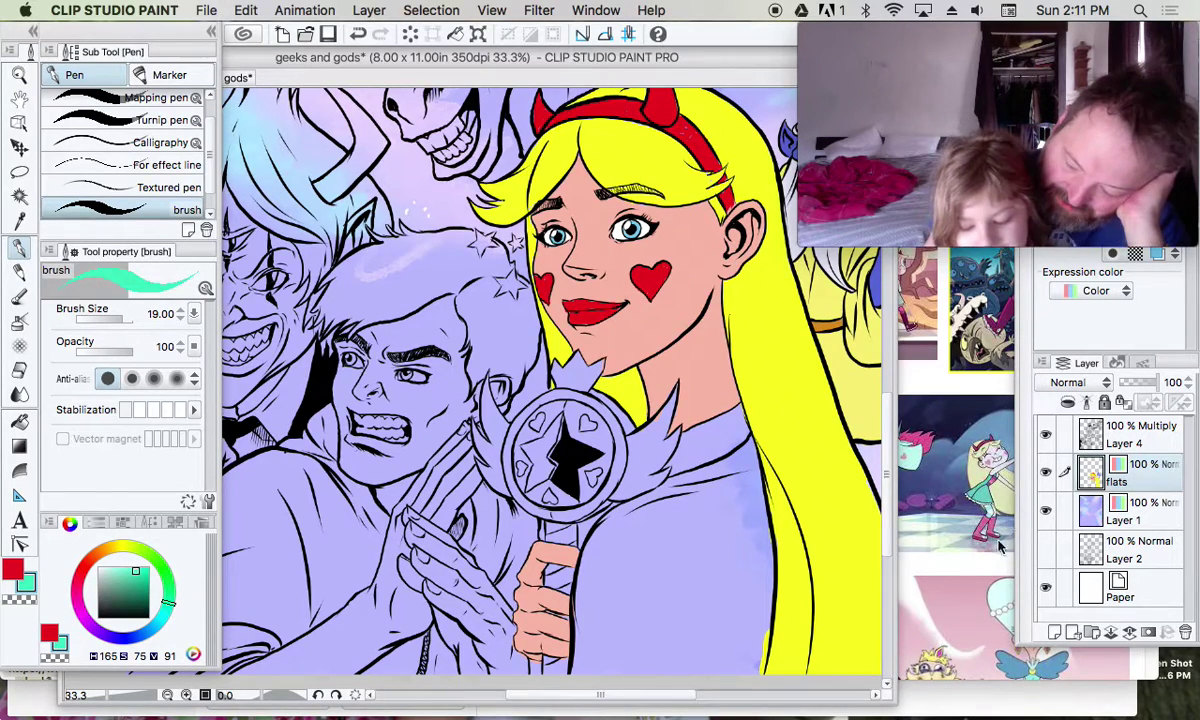
# Compare the mint green with the cartoon dress in Safari's image results and return to CLIP STUDIO PAINT
pyautogui.click(900, 553)
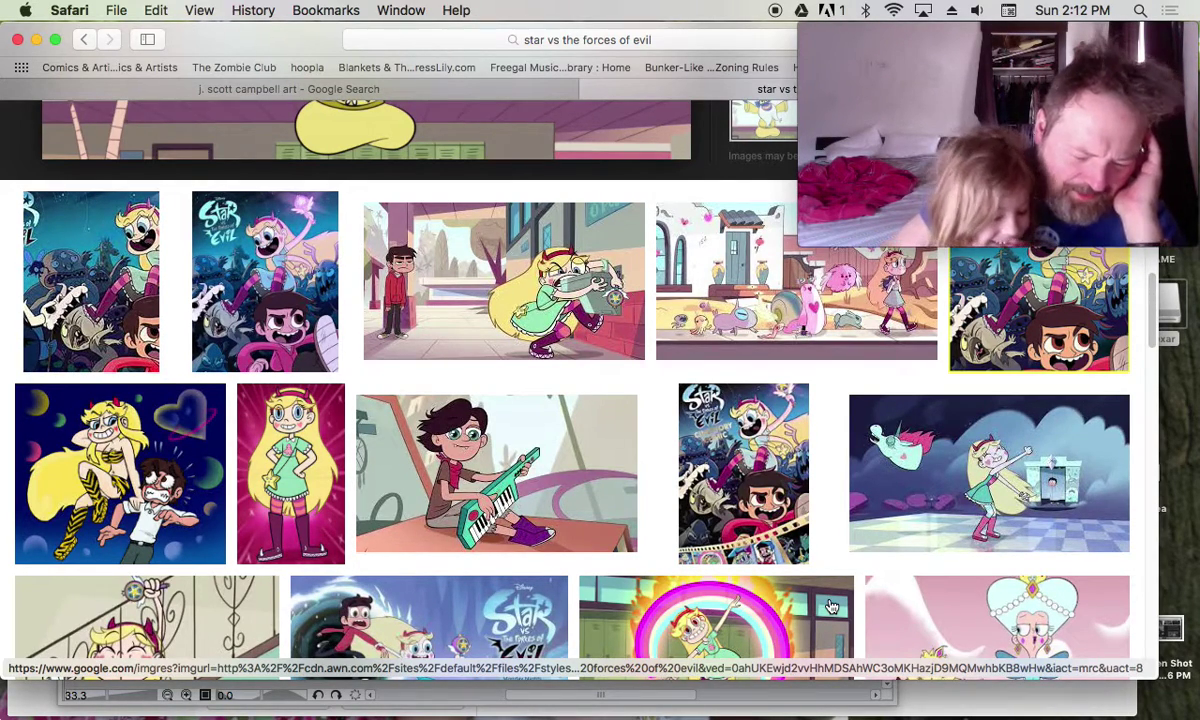
pyautogui.moveTo(640, 712)
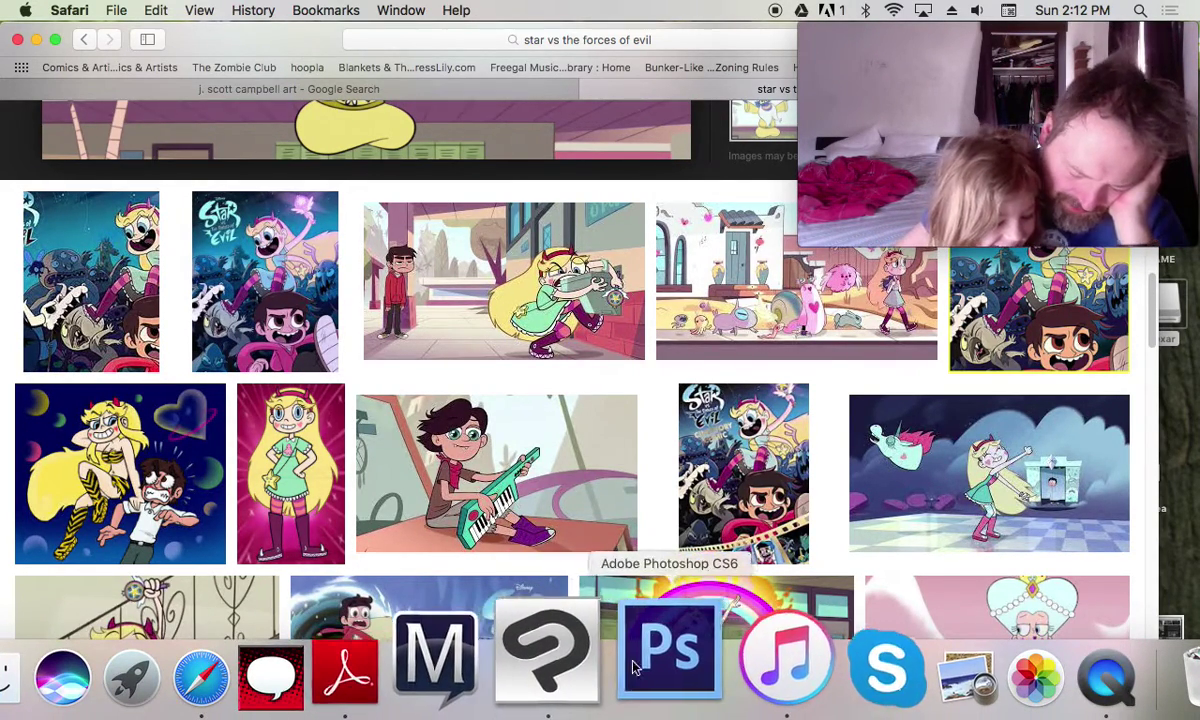
pyautogui.click(585, 678)
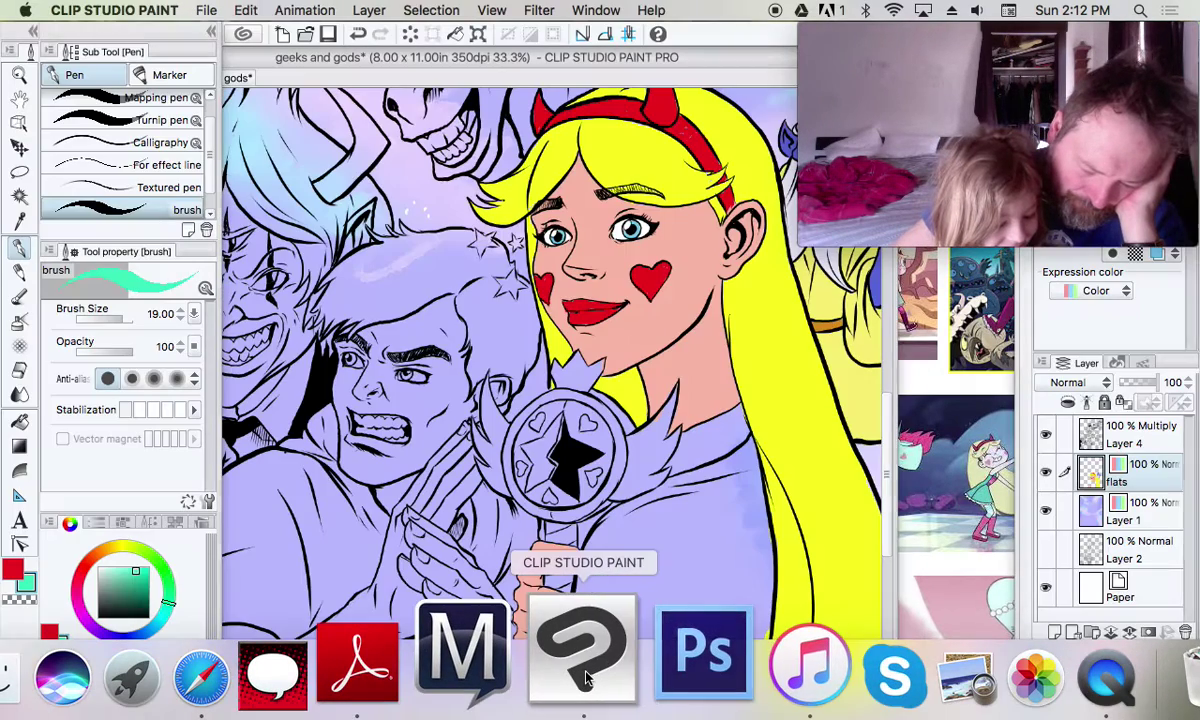
# Outline the girl's dress below the collar and along the sleeve in mint green, then fill it with the same colour
pyautogui.moveTo(673, 473); pyautogui.dragTo(727, 455)
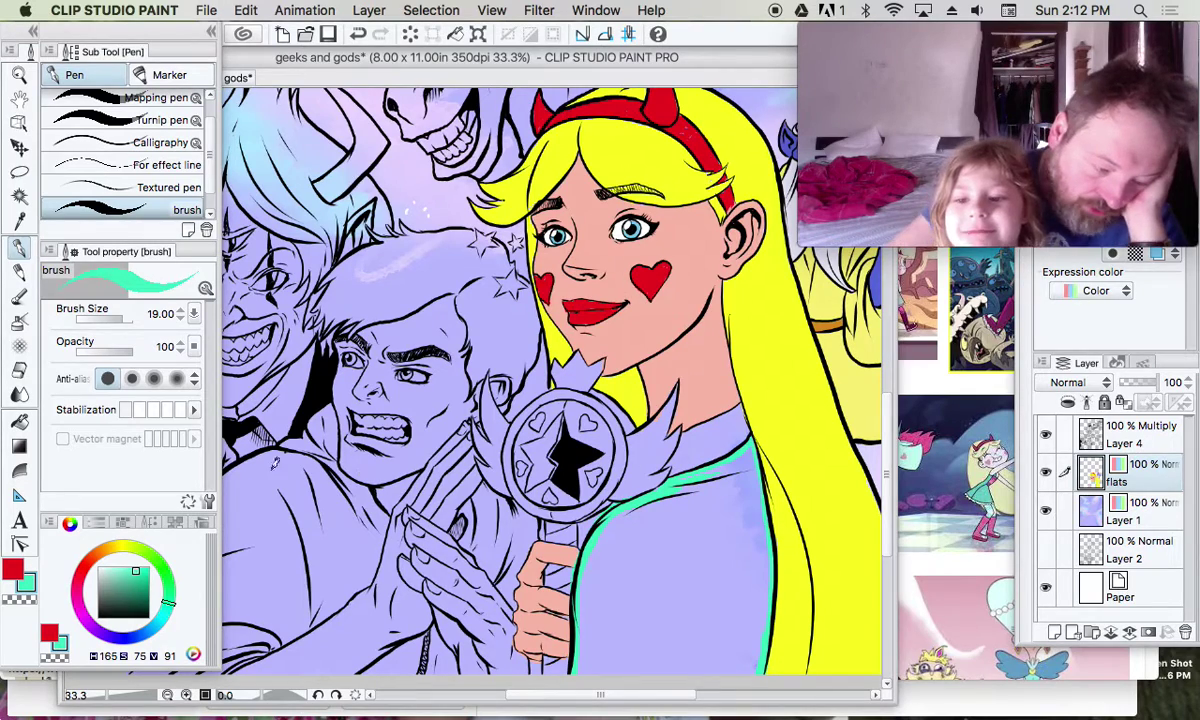
pyautogui.click(19, 420)
pyautogui.click(668, 515)
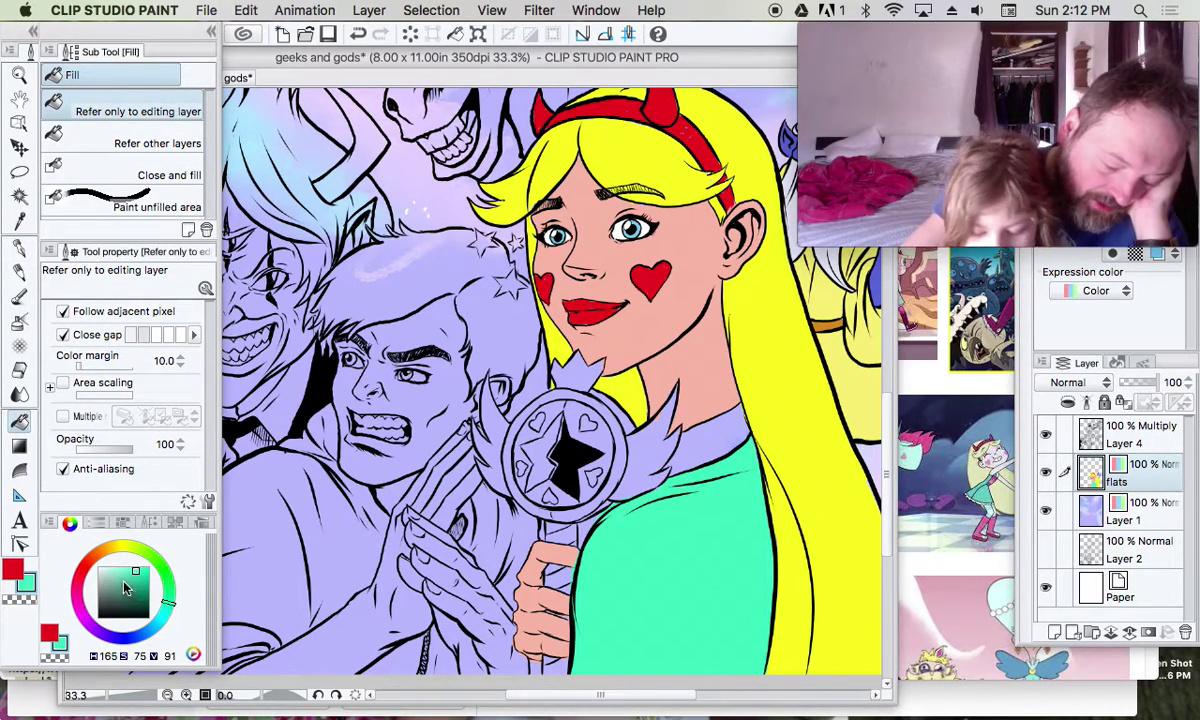
# Outline the girl's collar in near-white (H 165, S 2, V 100) and fill it
pyautogui.click(100, 569)
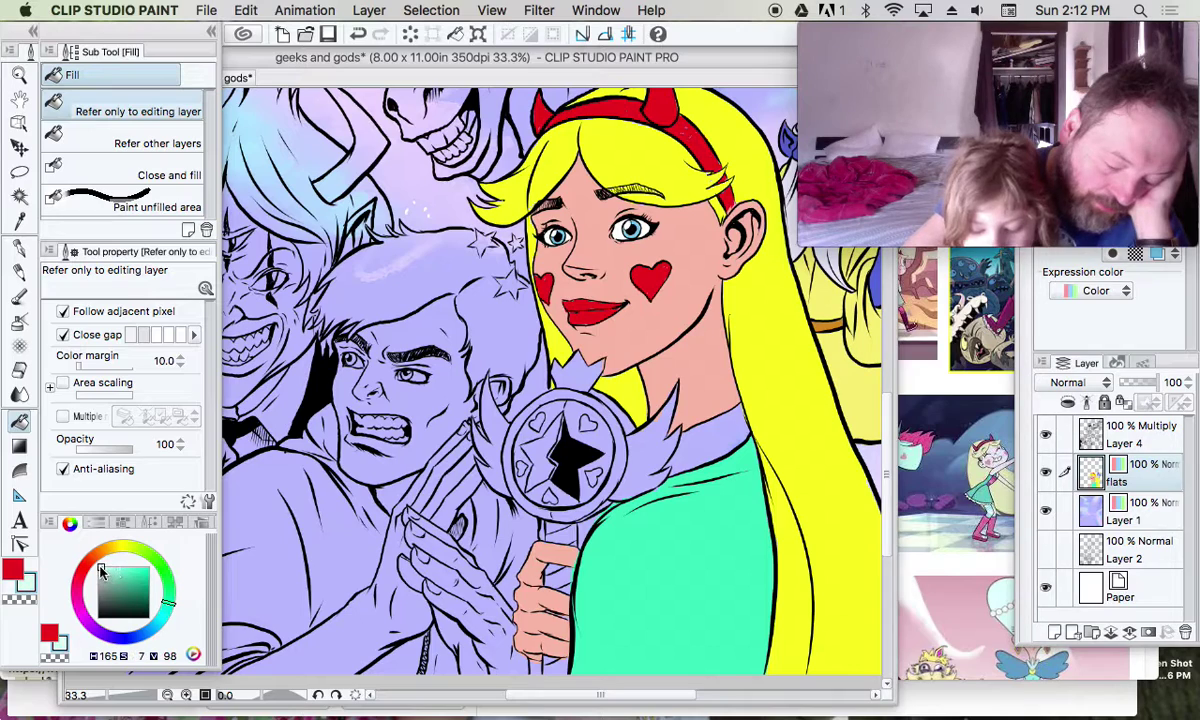
pyautogui.click(20, 248)
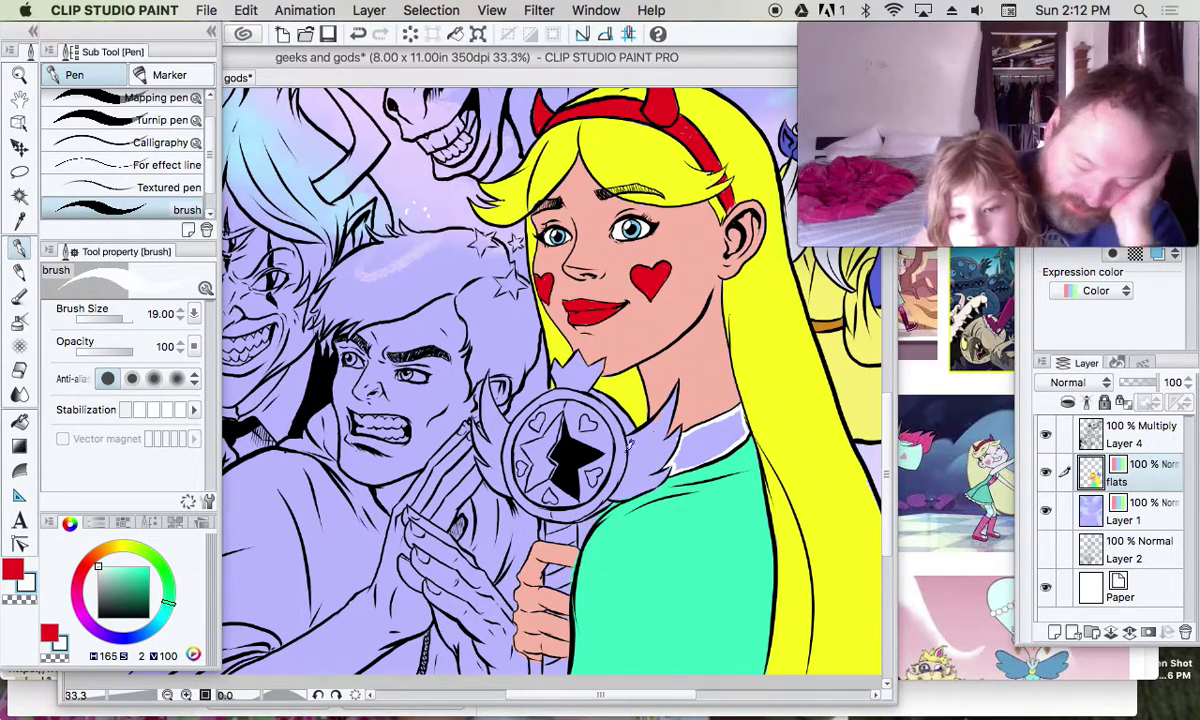
pyautogui.press('g')
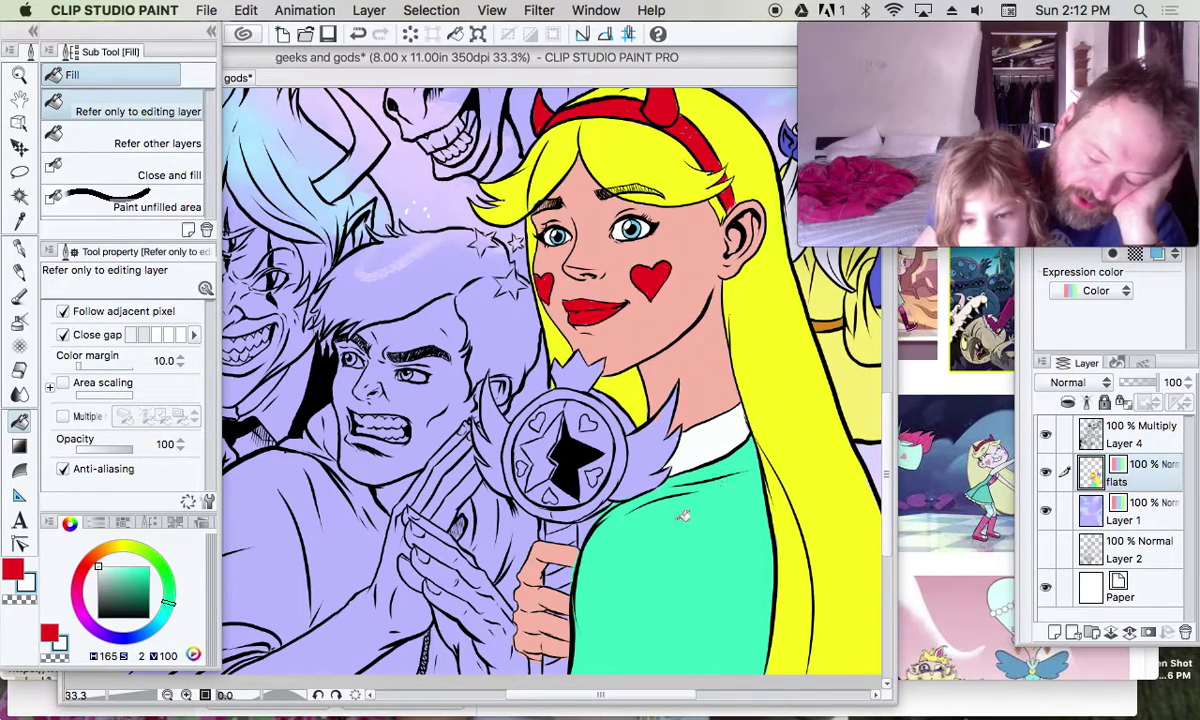
# Switch to Safari and open the reference image of the girl resting her chin on her hands beside the star wand
pyautogui.press('super+Tab')
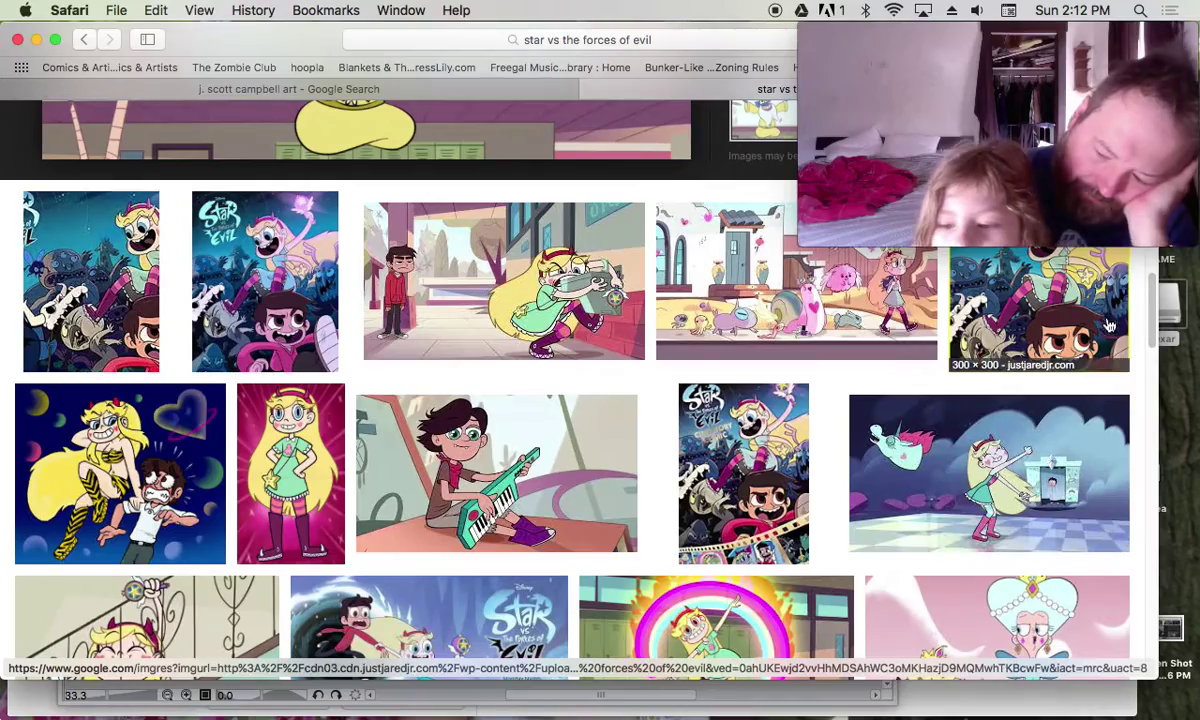
pyautogui.scroll(3, 1150, 297)
pyautogui.scroll(2, 1148, 295)
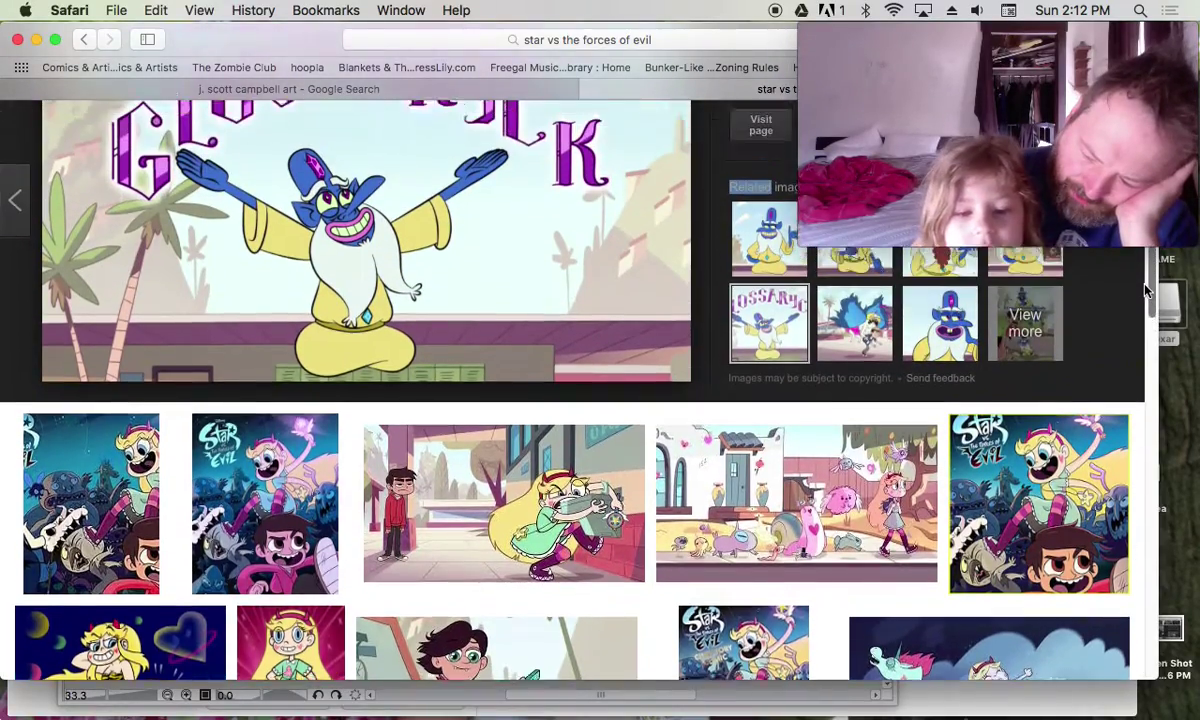
pyautogui.scroll(-6, 1146, 280)
pyautogui.scroll(5, 1140, 290)
pyautogui.scroll(5, 1138, 292)
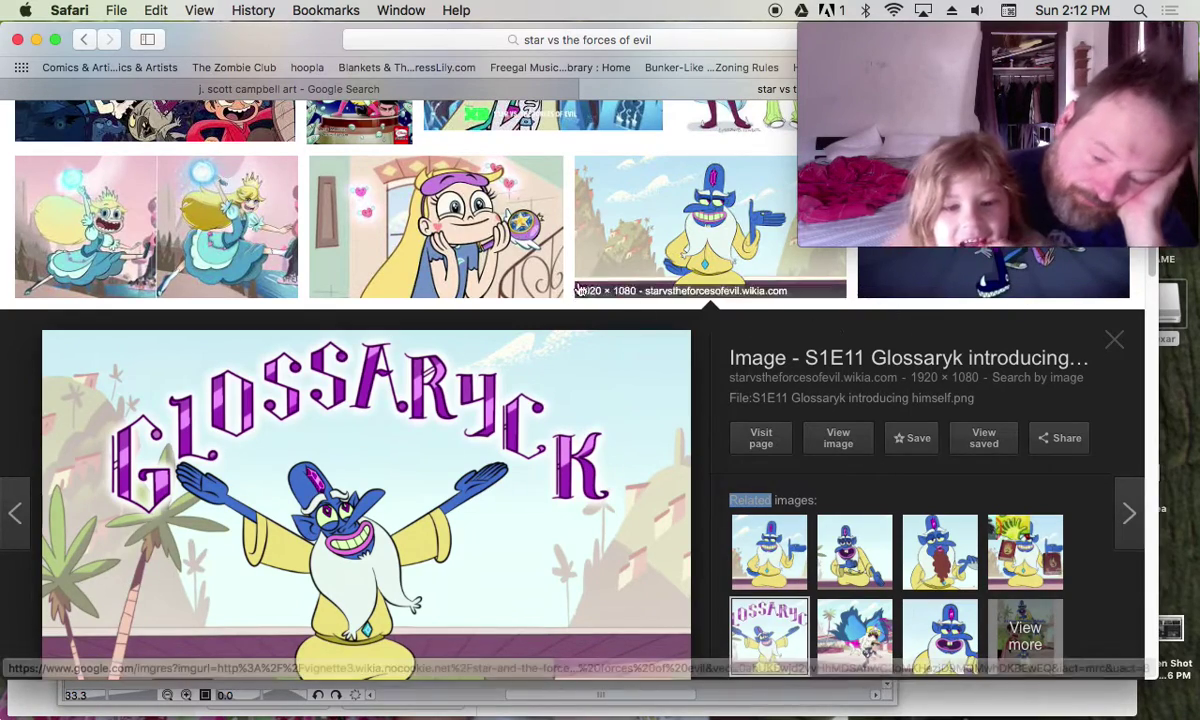
pyautogui.click(460, 250)
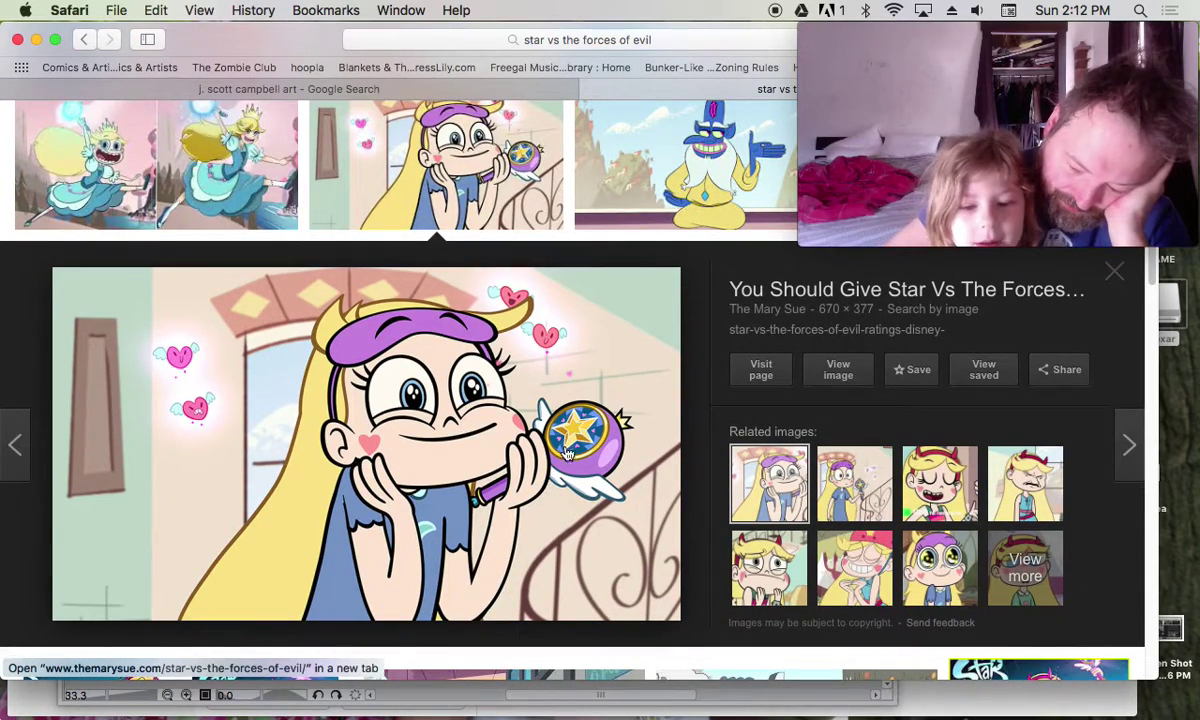
# Force quit Adobe Photoshop CS6 and return to CLIP STUDIO PAINT
pyautogui.moveTo(690, 700)
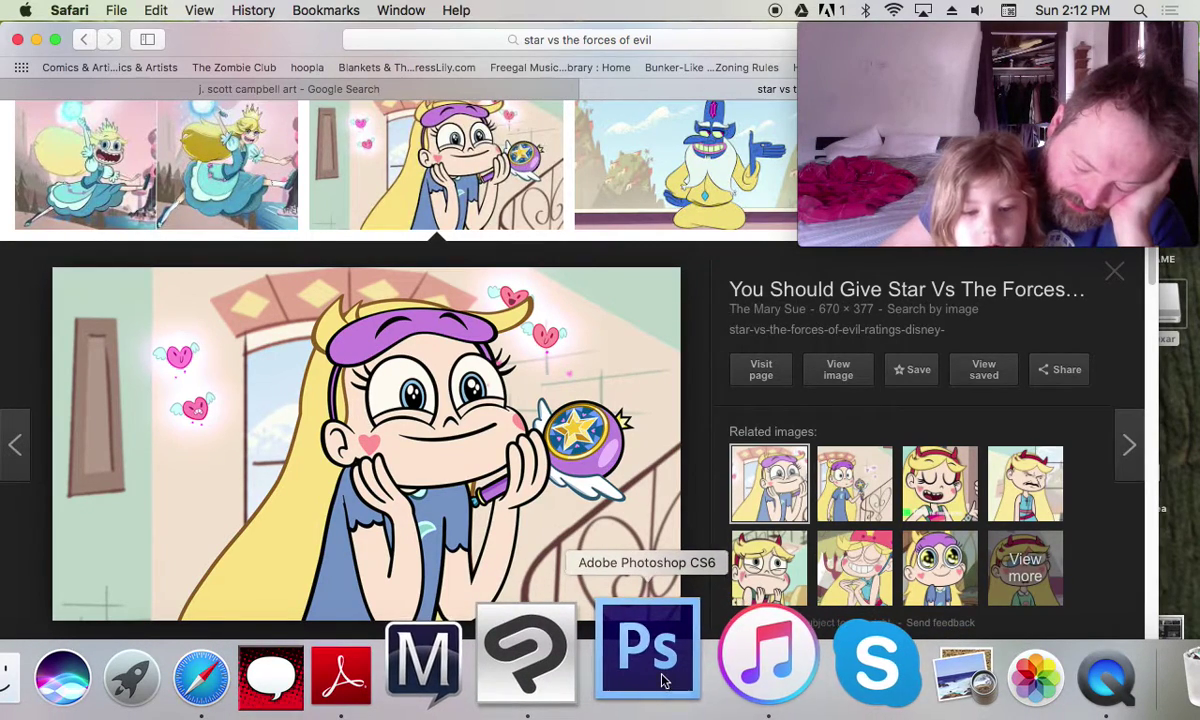
pyautogui.click(662, 683)
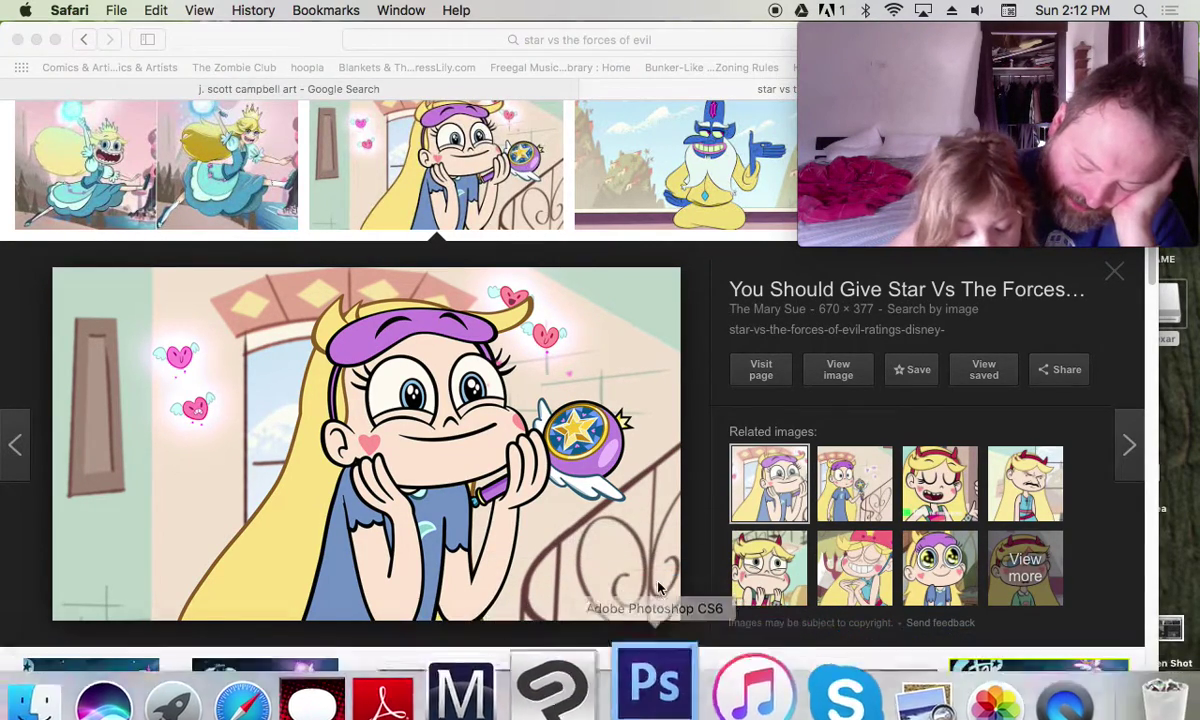
pyautogui.rightClick(655, 670)
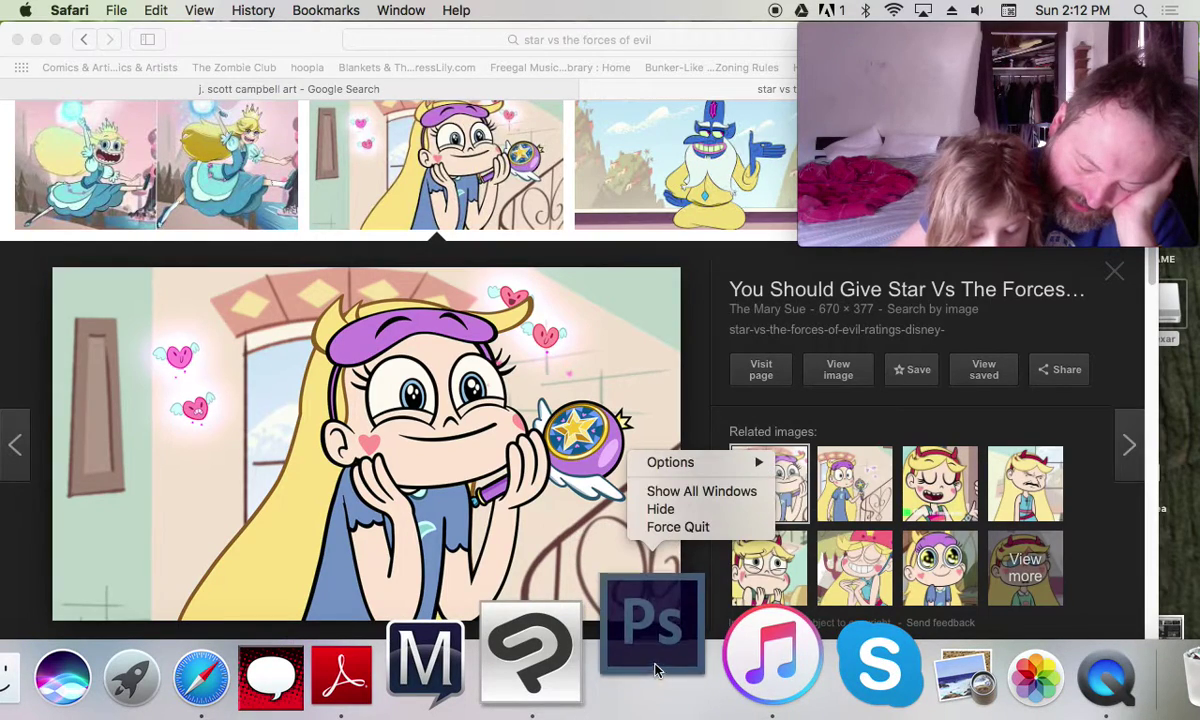
pyautogui.click(662, 525)
pyautogui.click(578, 655)
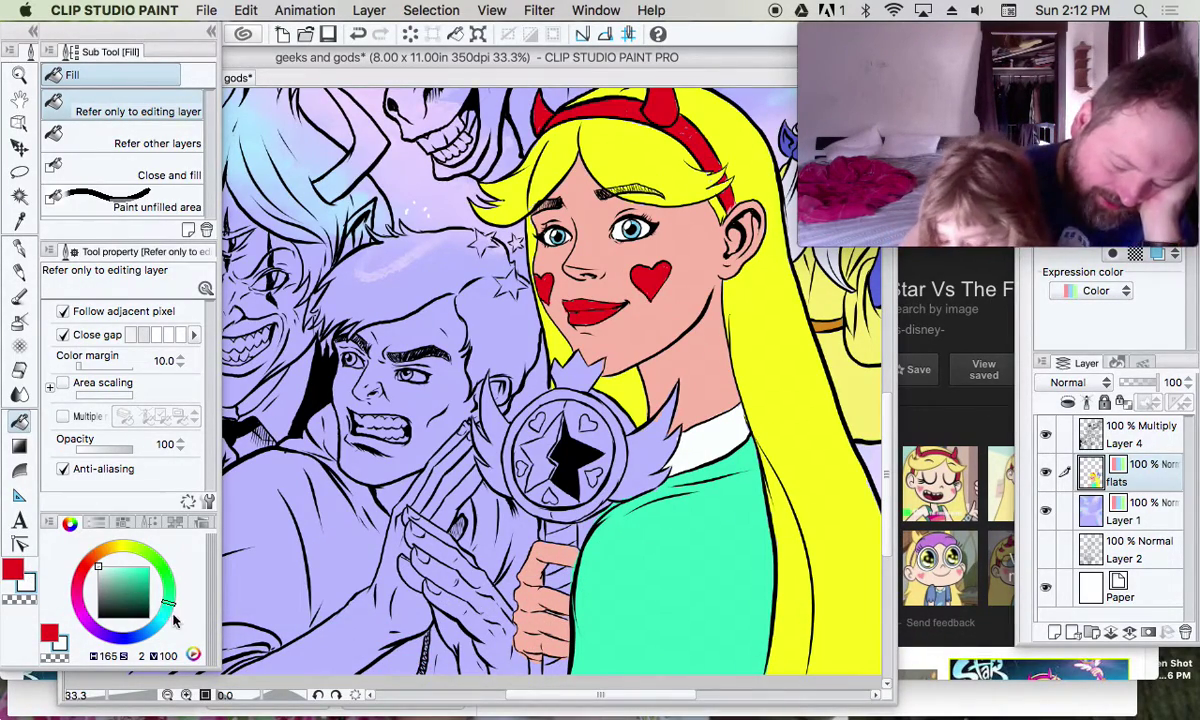
# Set the colour to magenta (H 310, S 64, V 84) and paint the wand's outer edge between its spike and the wing nearest her collar
pyautogui.moveTo(165, 576); pyautogui.dragTo(82, 600)
pyautogui.moveTo(133, 550); pyautogui.dragTo(130, 575)
pyautogui.moveTo(85, 613); pyautogui.dragTo(82, 572)
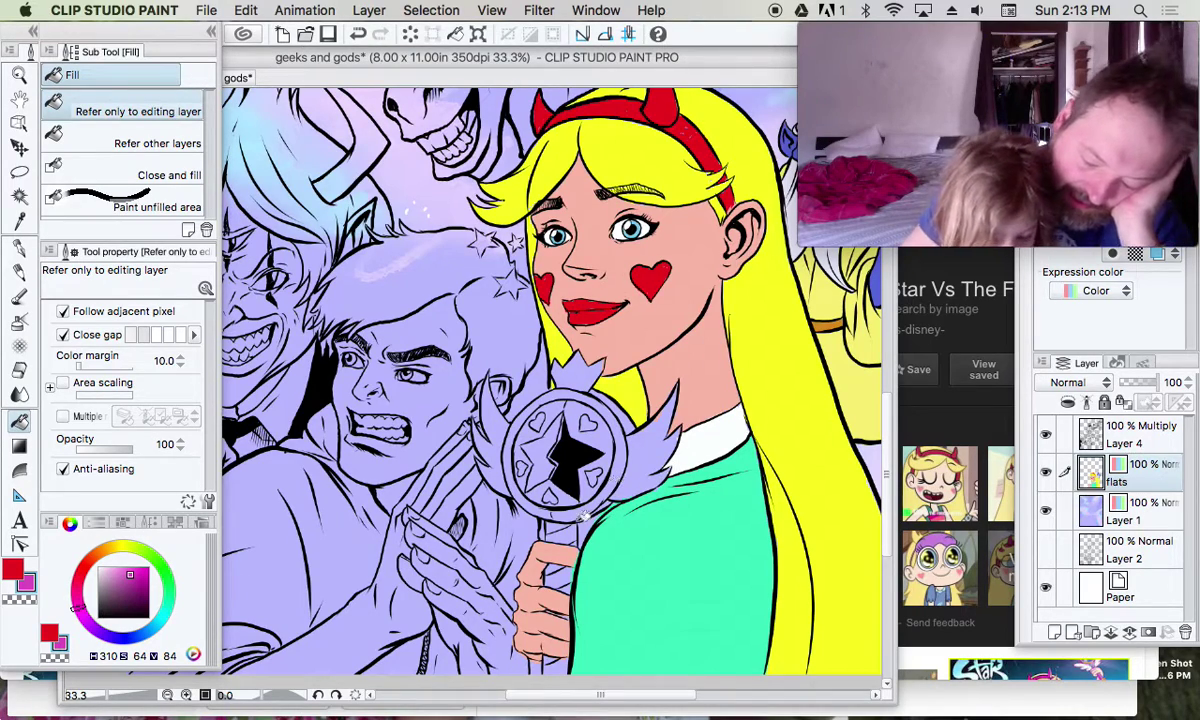
pyautogui.click(19, 247)
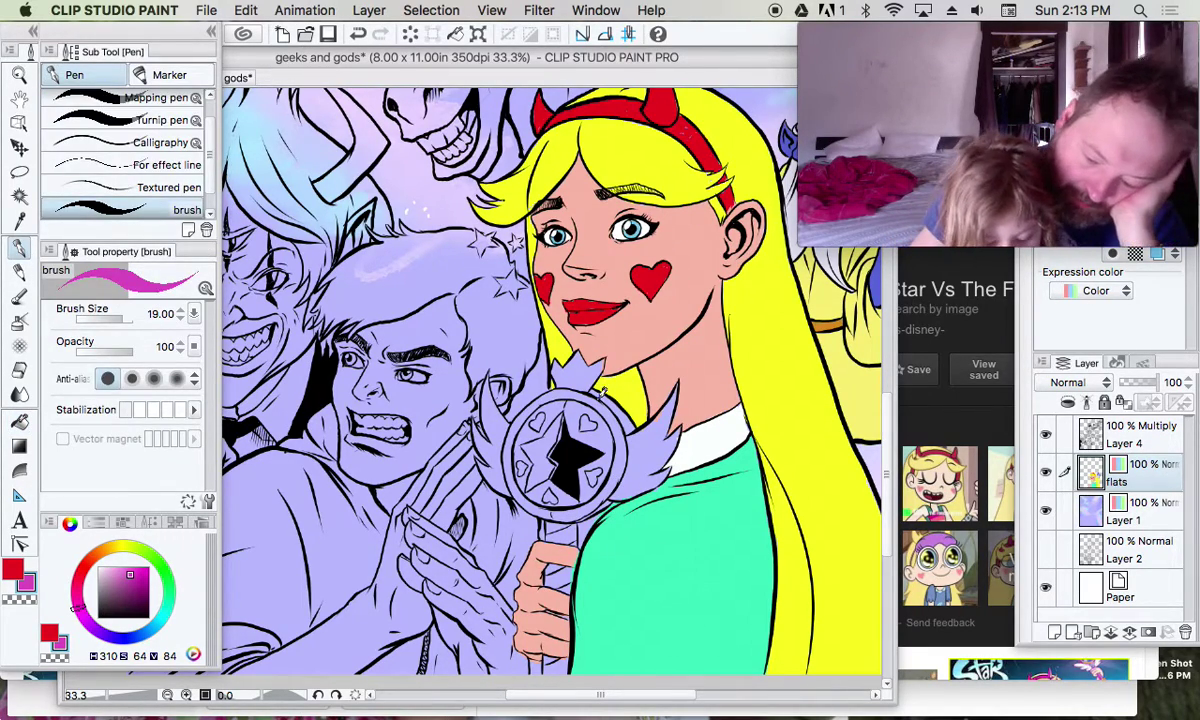
pyautogui.moveTo(600, 386); pyautogui.dragTo(633, 418)
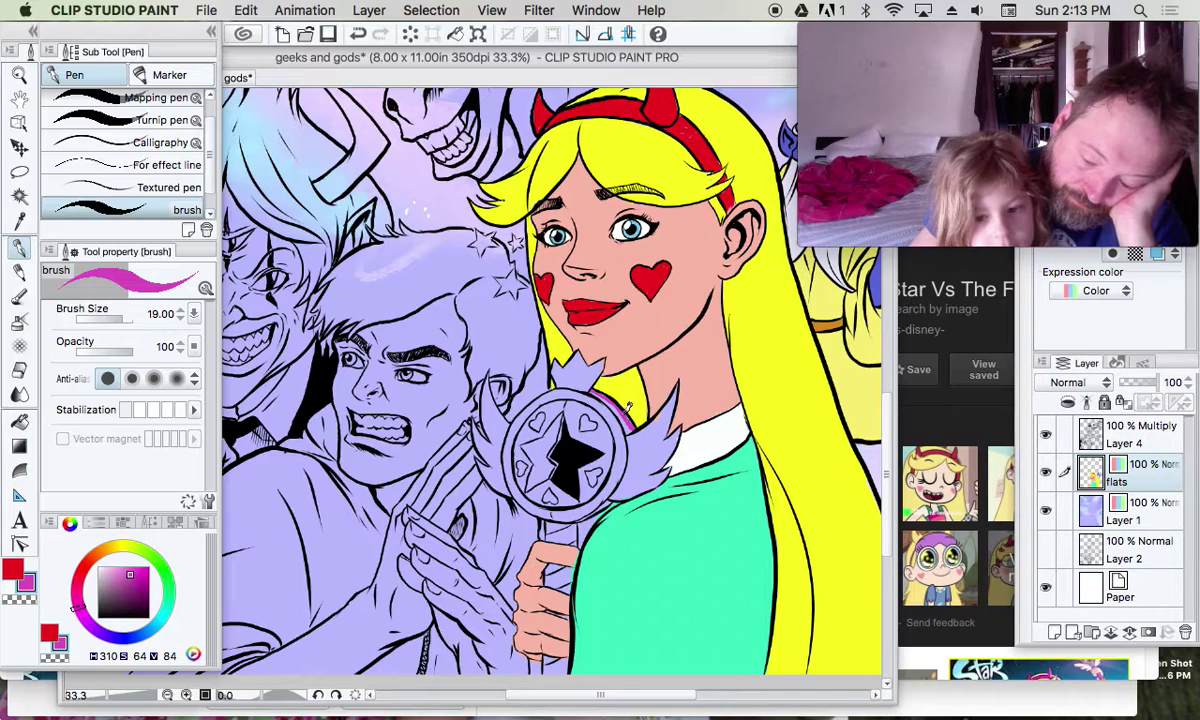
pyautogui.moveTo(636, 420); pyautogui.dragTo(604, 392)
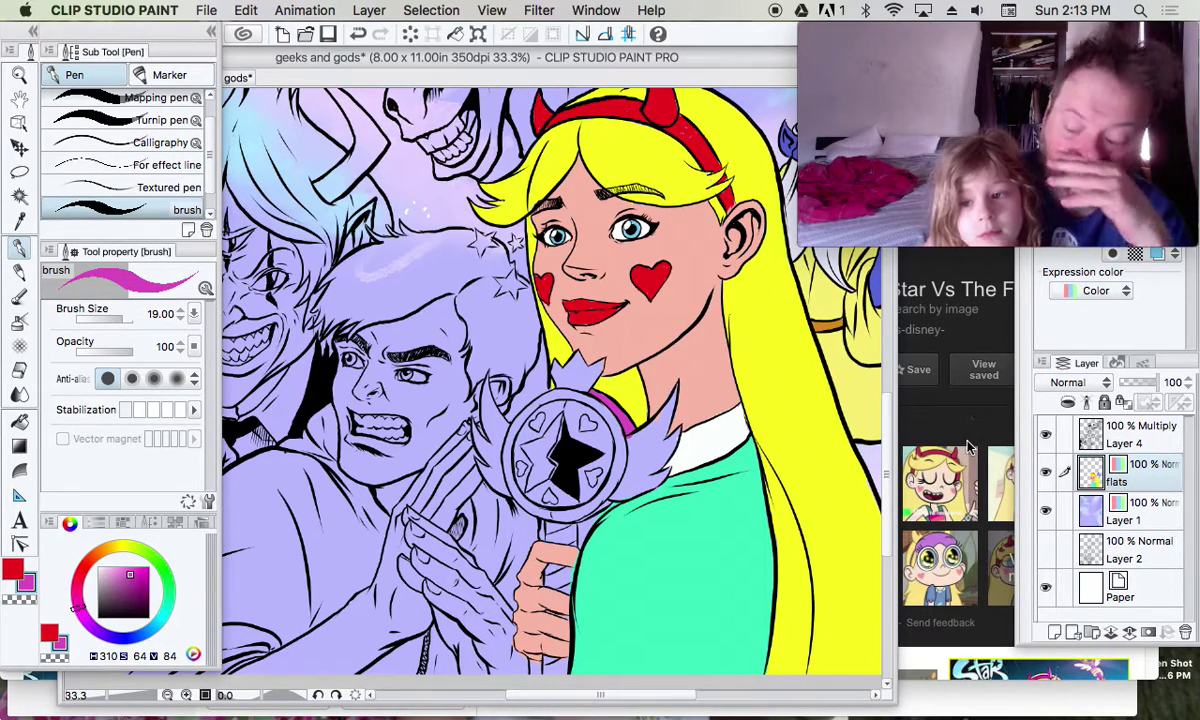
# Switch to Safari and open the image result of the girl in the green dress holding a round star wand
pyautogui.click(910, 420)
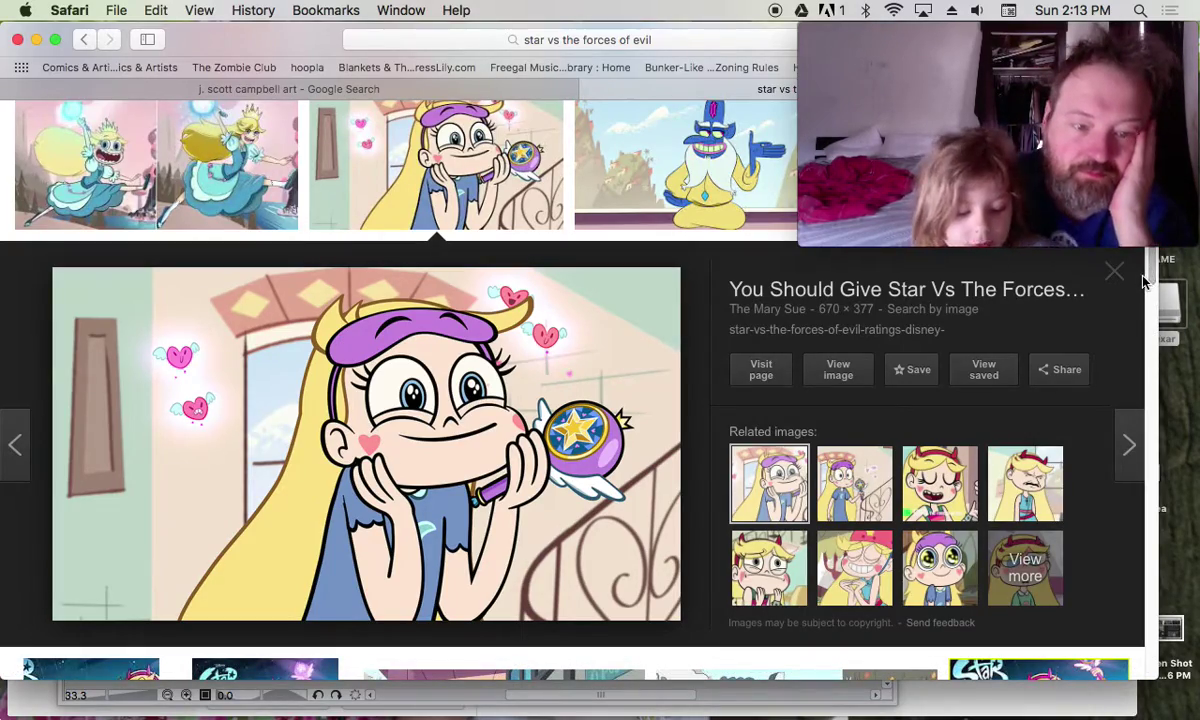
pyautogui.scroll(-10, 1148, 275)
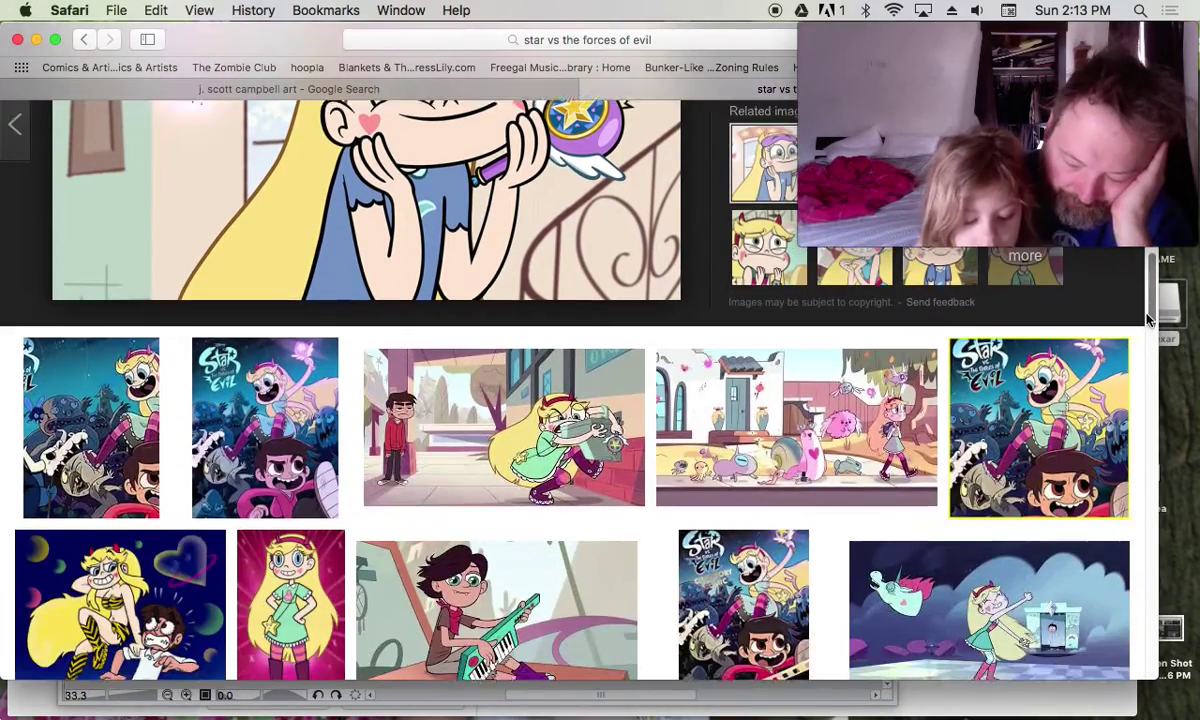
pyautogui.scroll(-3, 1145, 362)
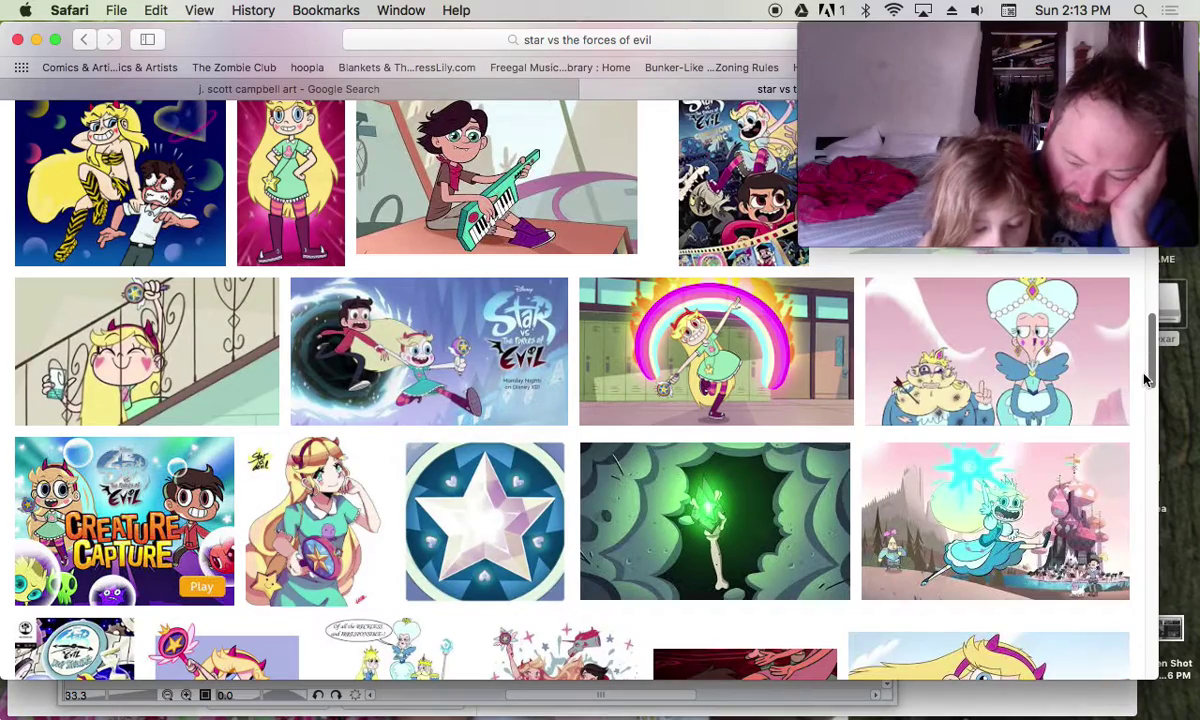
pyautogui.scroll(-2, 1145, 378)
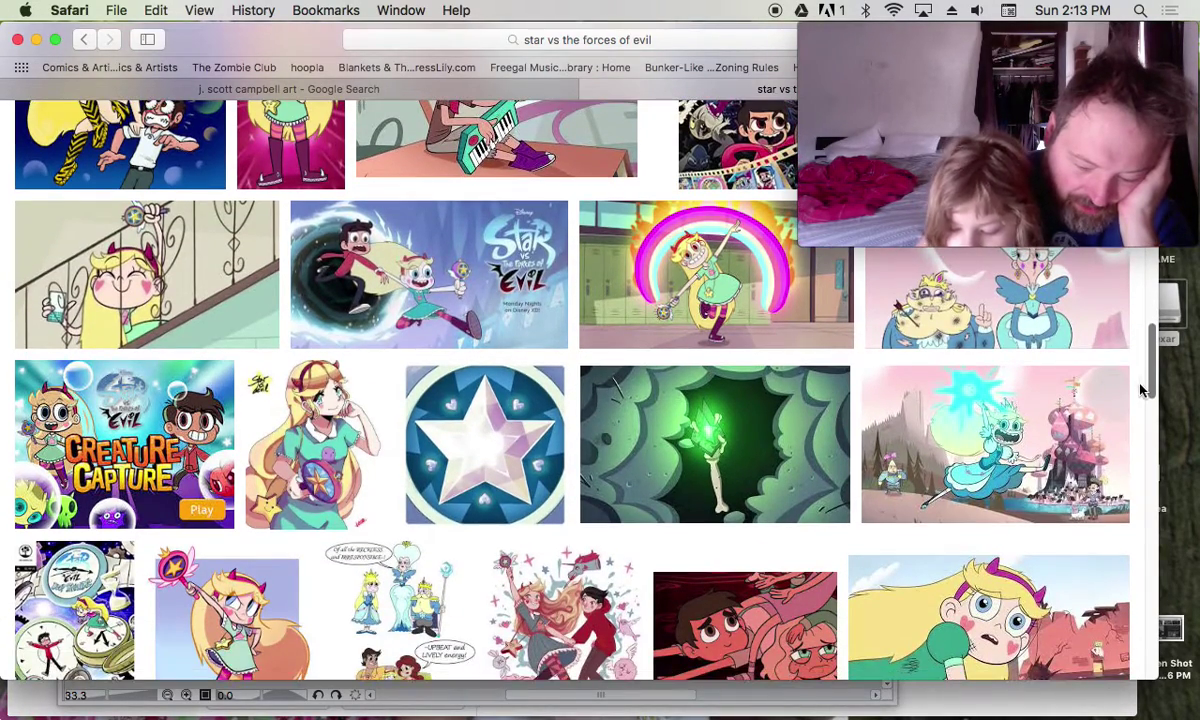
pyautogui.click(370, 493)
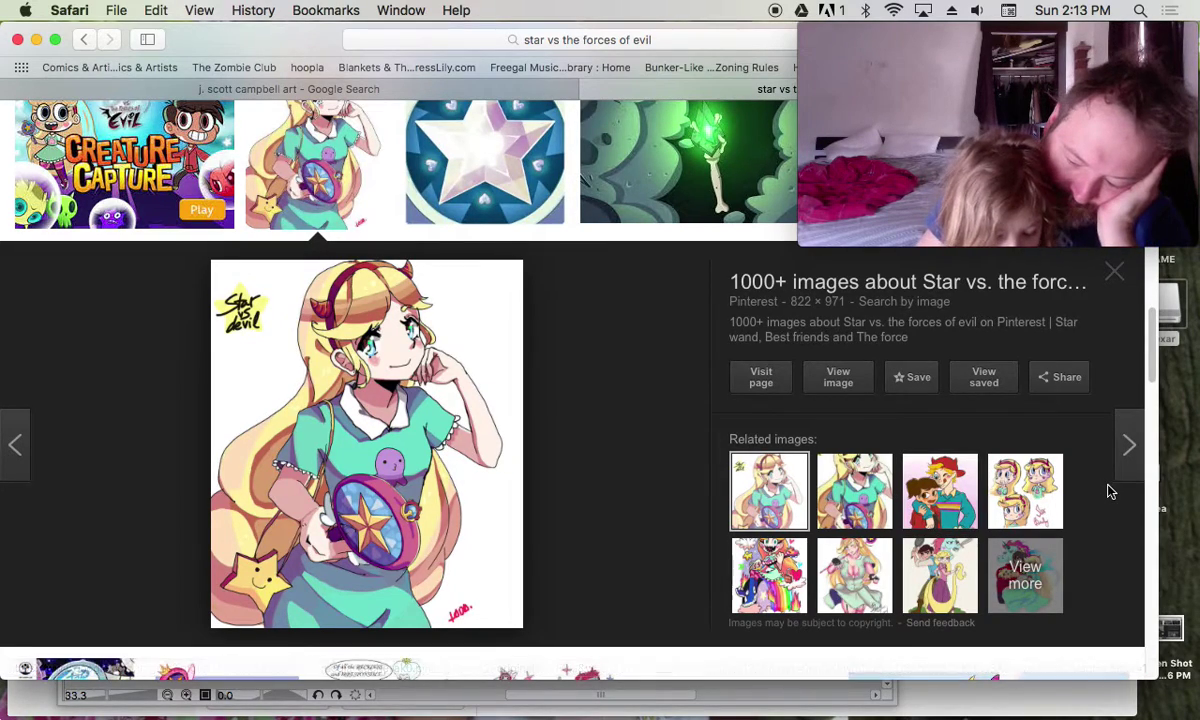
# Browse further image results and open the painted picture of the girl floating with a purple star wand
pyautogui.scroll(-5, 1145, 420)
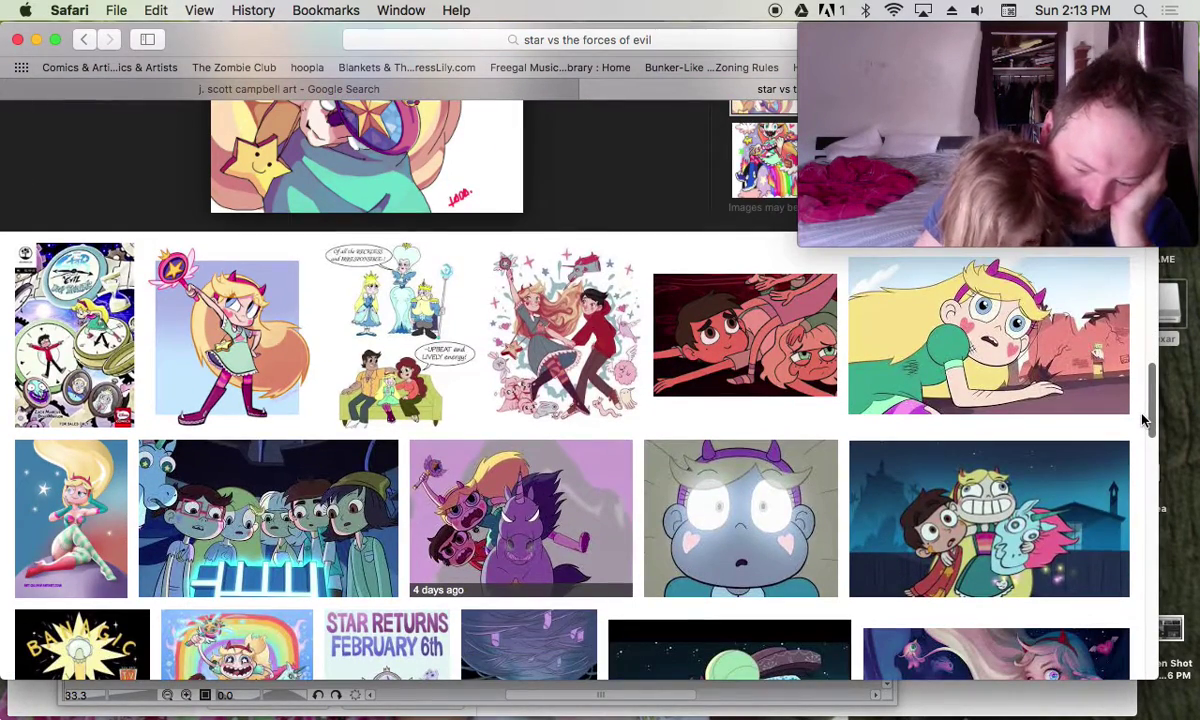
pyautogui.scroll(-1, 1145, 420)
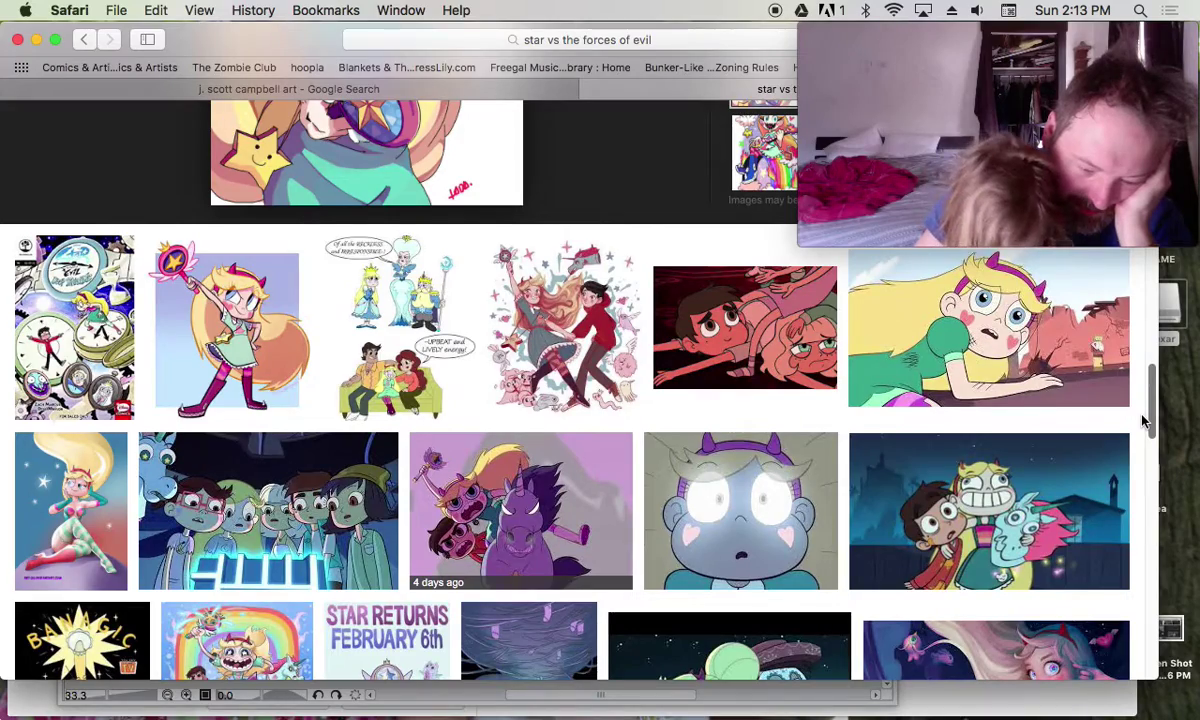
pyautogui.scroll(-4, 1145, 420)
pyautogui.scroll(-2, 1143, 440)
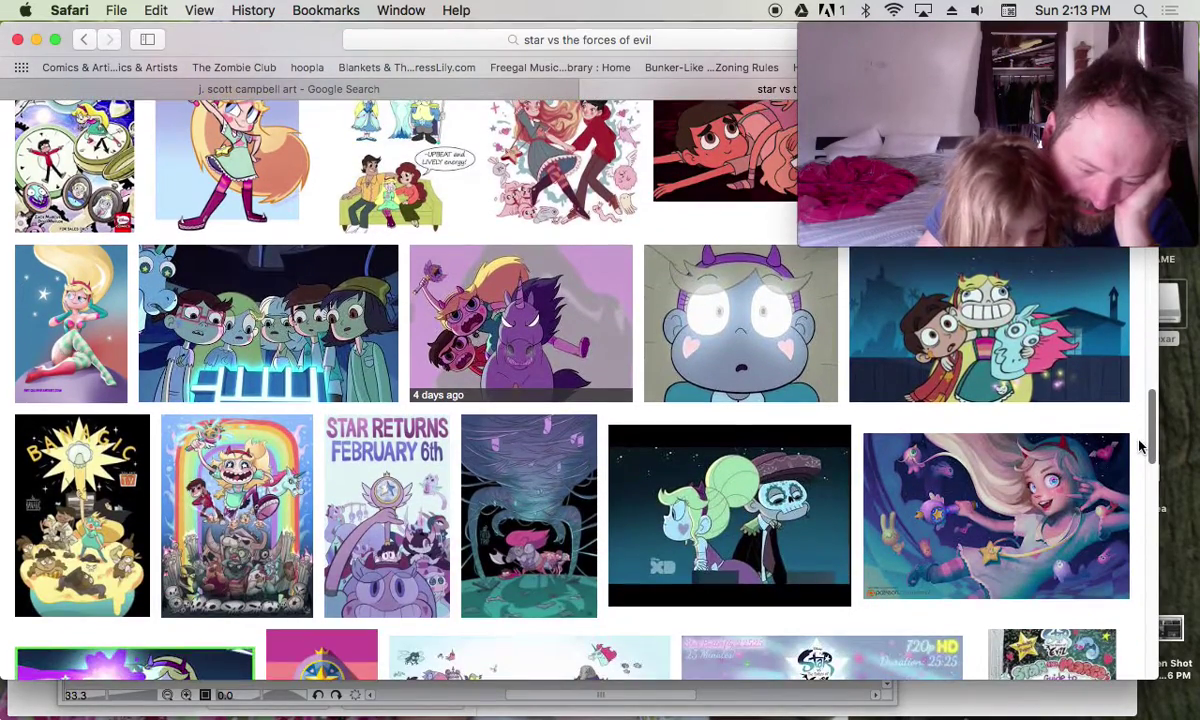
pyautogui.scroll(-3, 1140, 450)
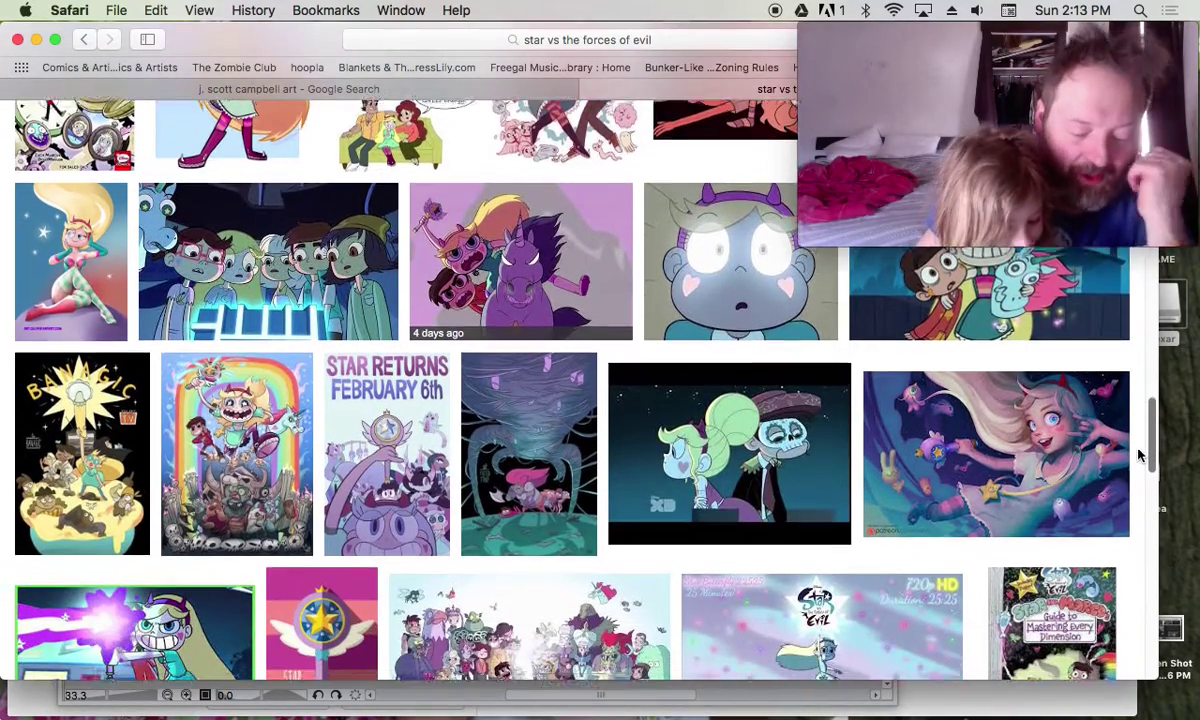
pyautogui.scroll(-3, 1137, 461)
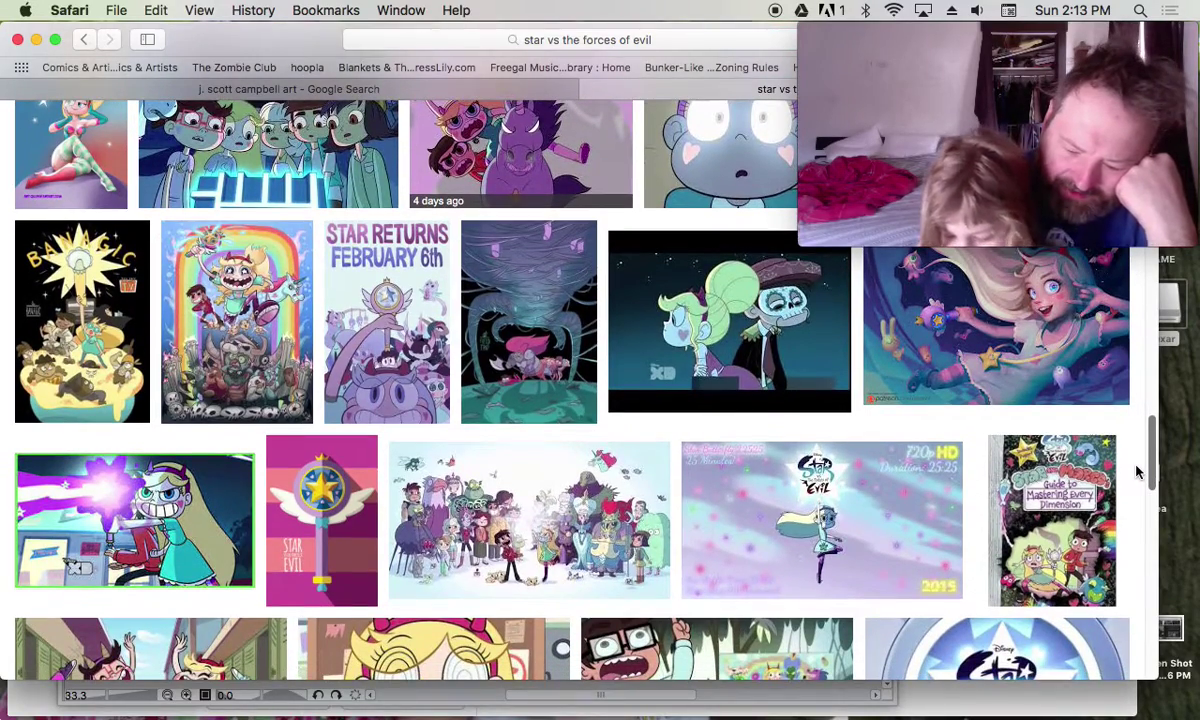
pyautogui.scroll(3, 1137, 460)
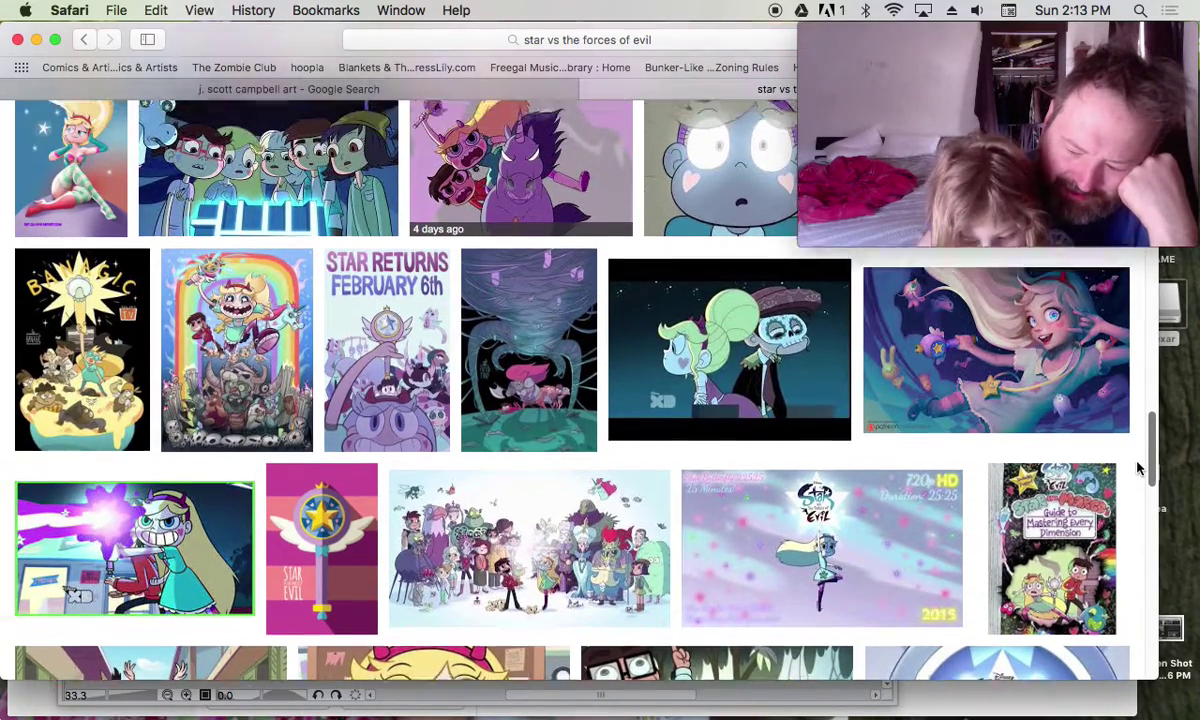
pyautogui.click(930, 465)
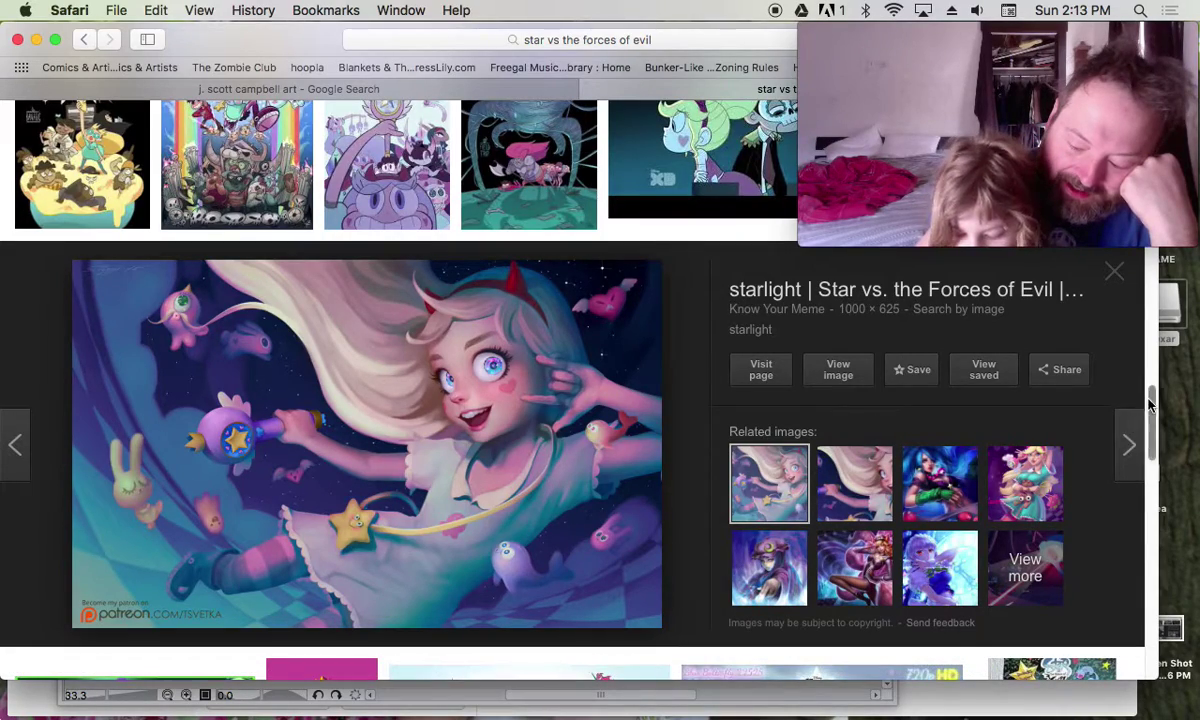
# Look through more image results for the wand and open the night scene with the "Love Sentence Breakout Tour" billboard
pyautogui.moveTo(1150, 420); pyautogui.dragTo(1140, 505)
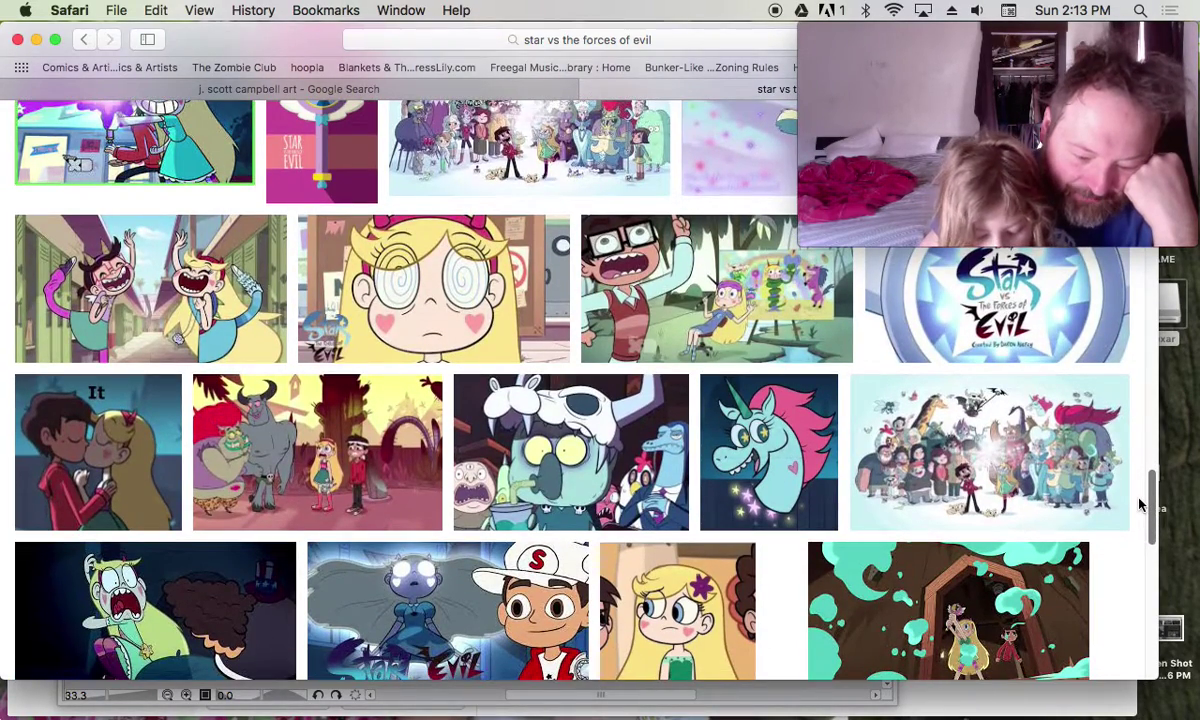
pyautogui.scroll(-1, 1140, 505)
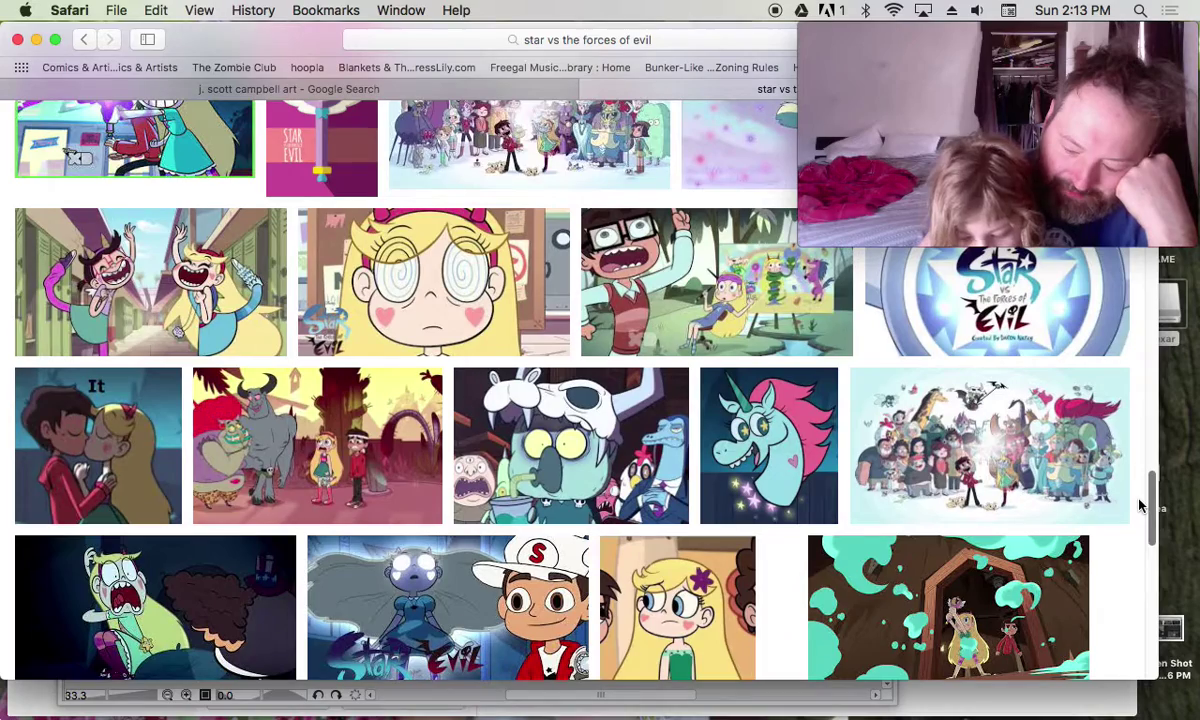
pyautogui.scroll(-10, 1140, 505)
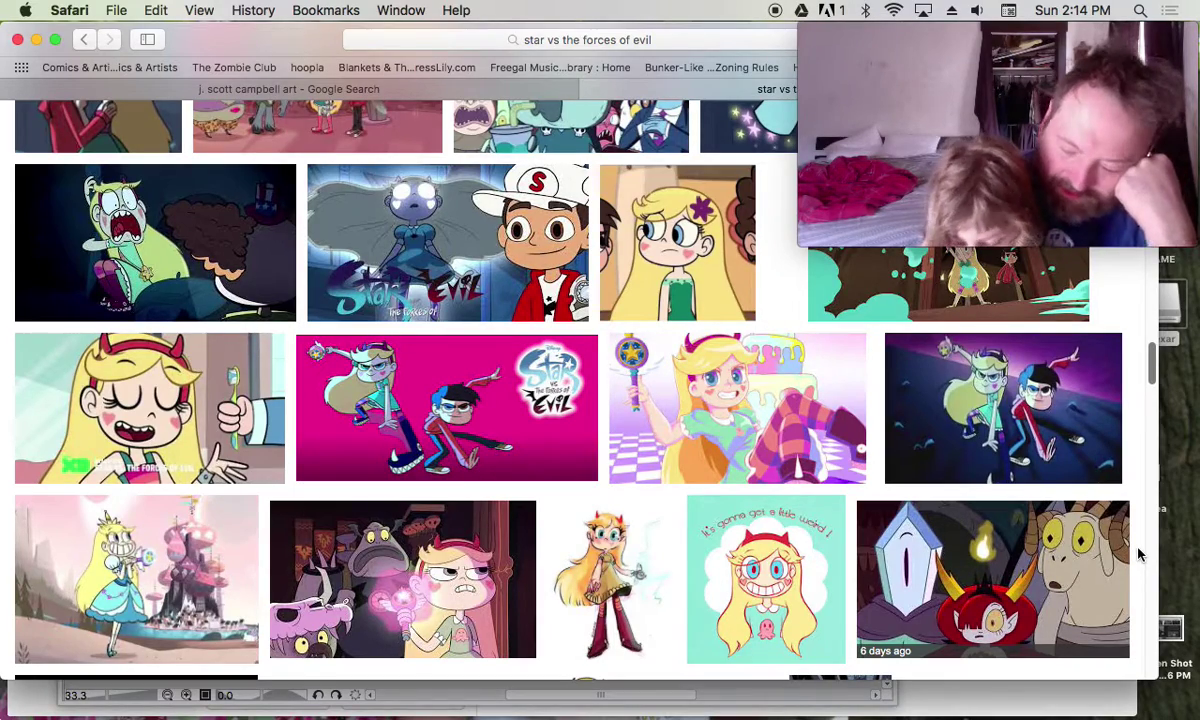
pyautogui.scroll(-20, 1138, 554)
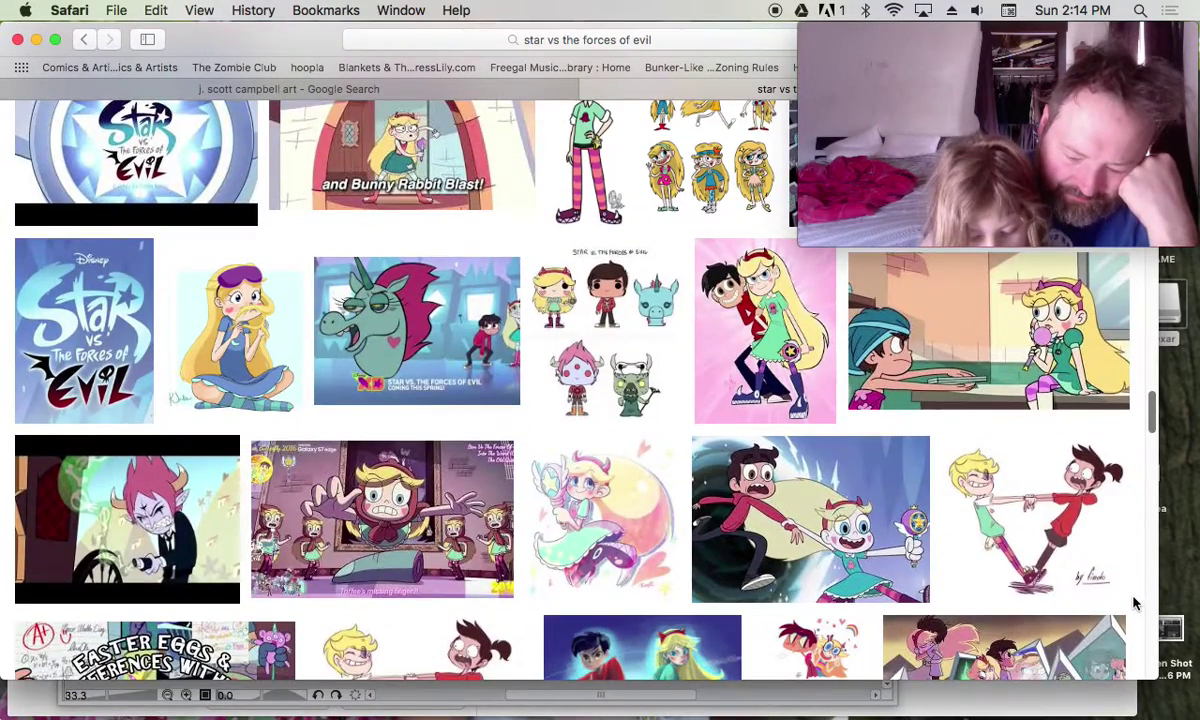
pyautogui.scroll(1, 1137, 601)
pyautogui.scroll(5, 1135, 600)
pyautogui.scroll(-3, 1110, 575)
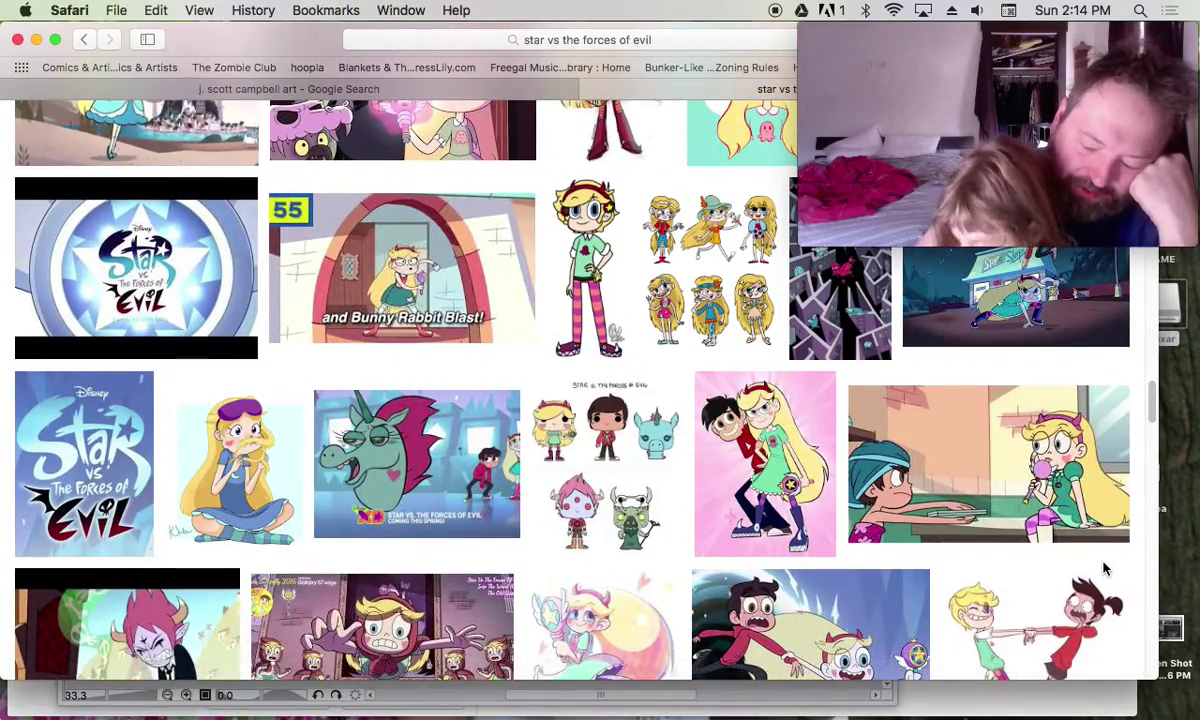
pyautogui.scroll(-10, 1135, 407)
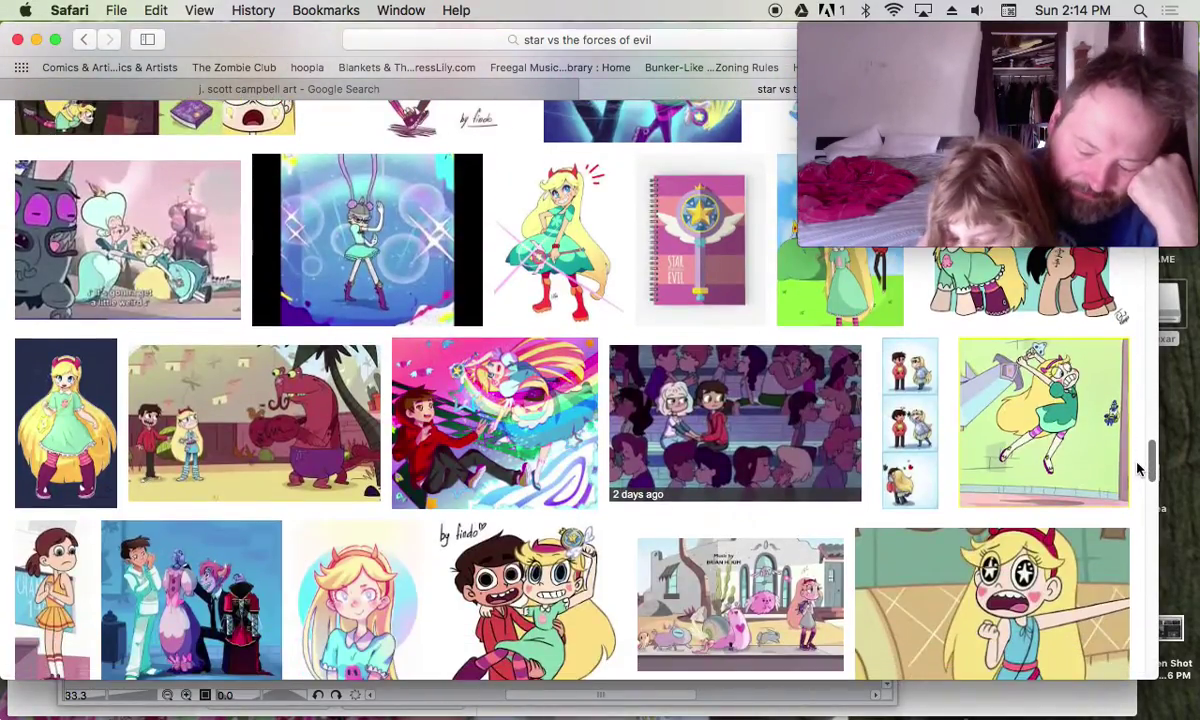
pyautogui.scroll(-5, 1140, 448)
pyautogui.scroll(4, 1141, 427)
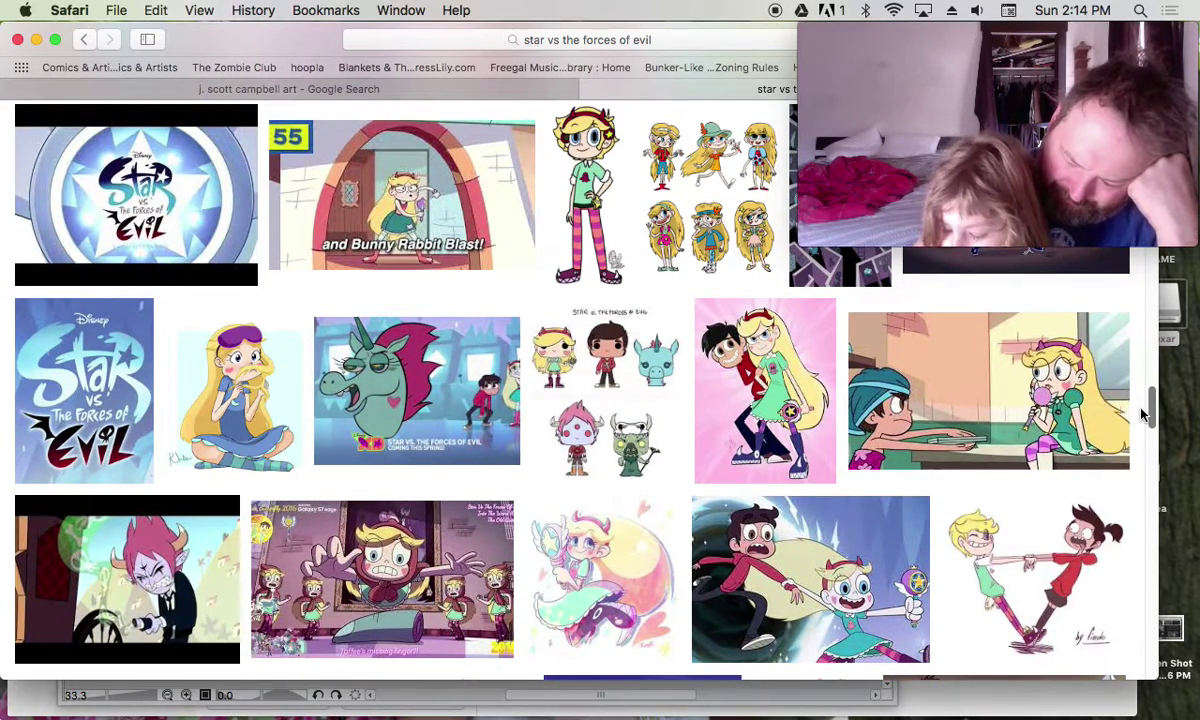
pyautogui.scroll(-5, 1143, 415)
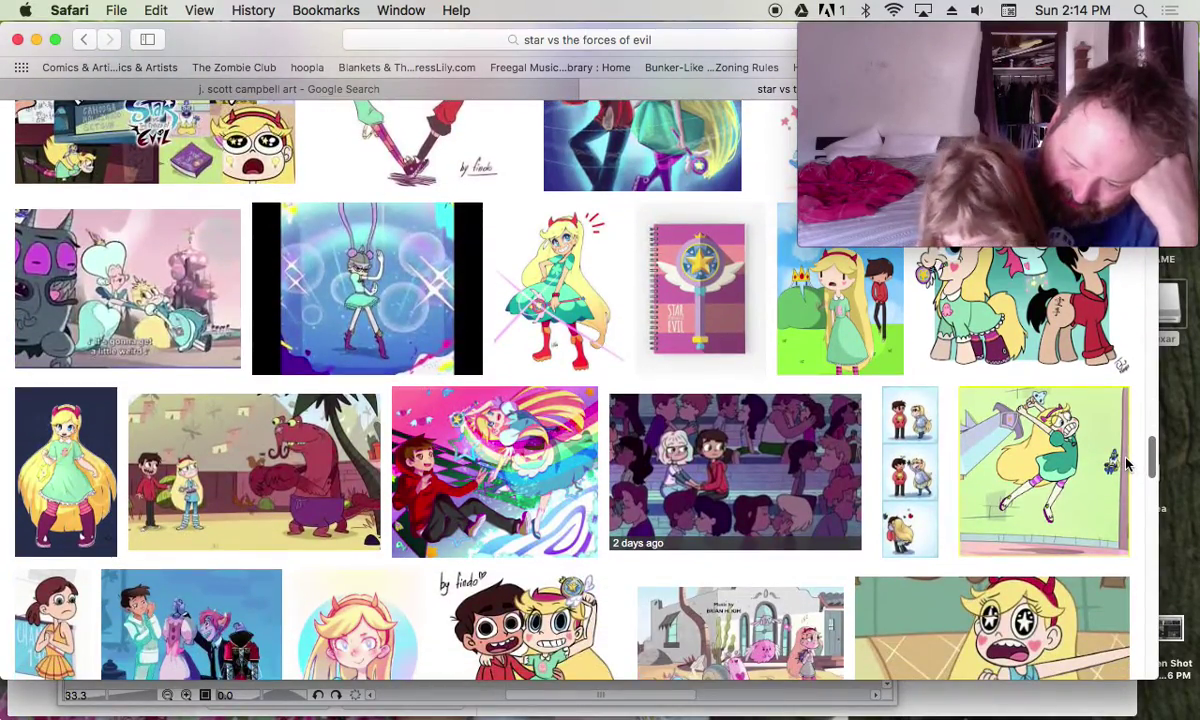
pyautogui.scroll(-4, 1127, 465)
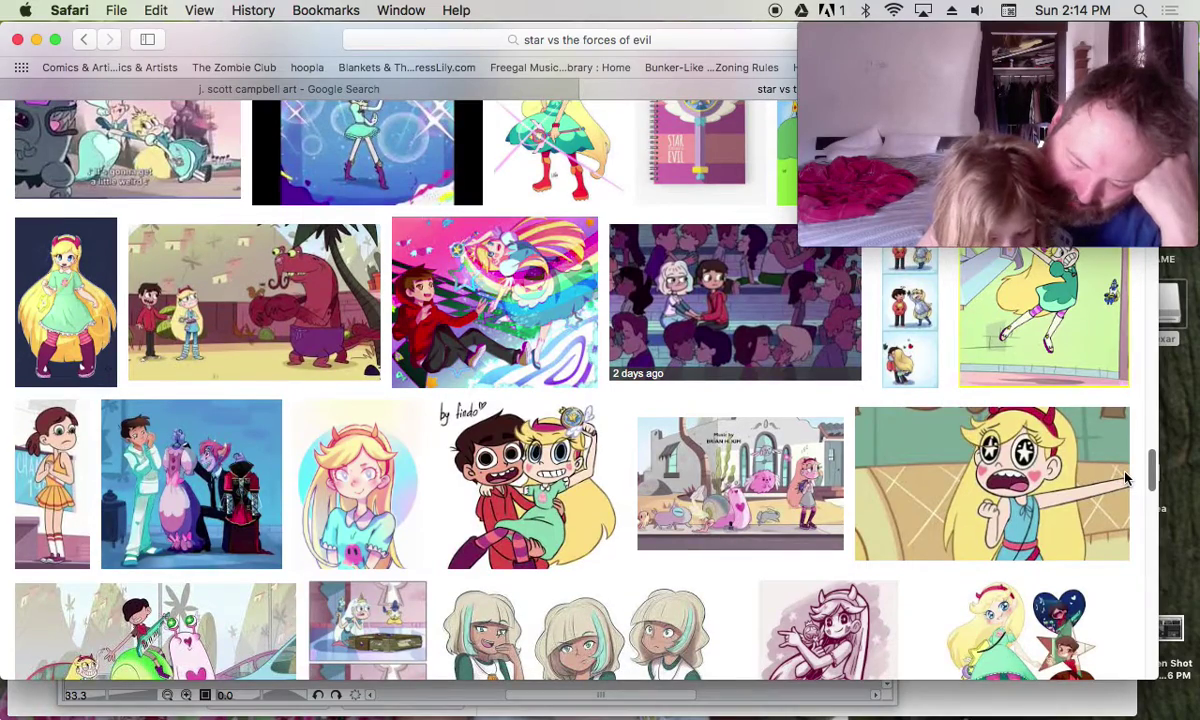
pyautogui.scroll(-8, 1128, 495)
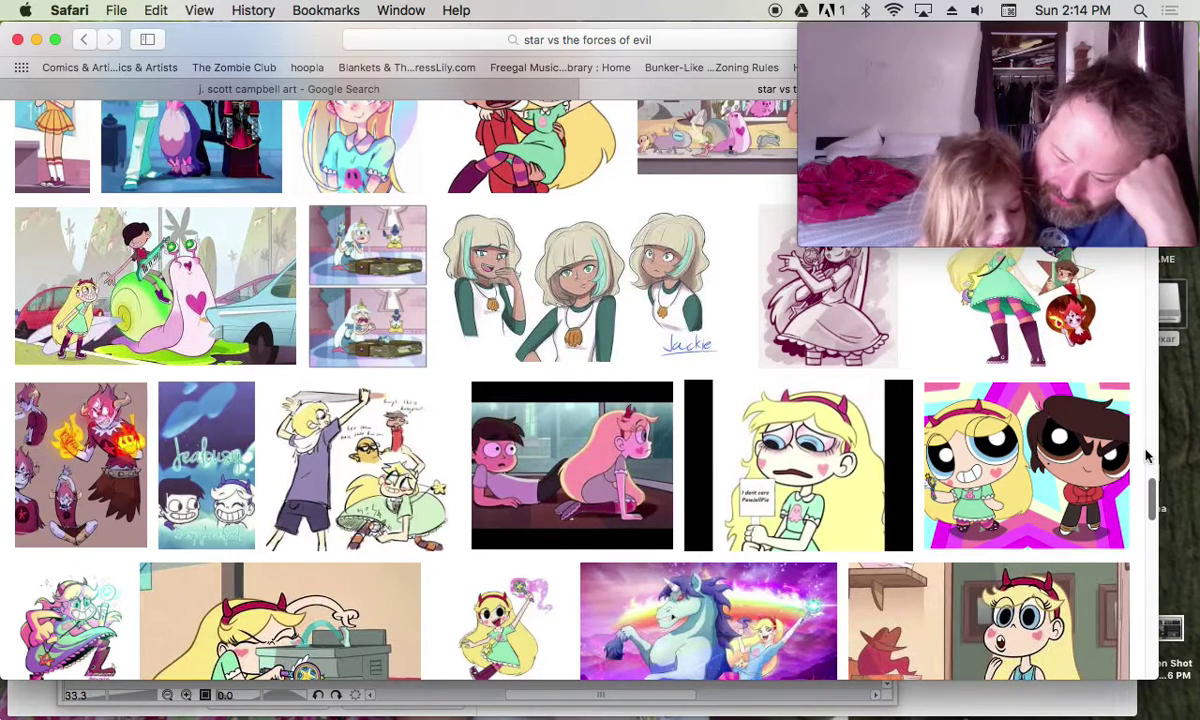
pyautogui.moveTo(1155, 490); pyautogui.dragTo(1144, 613)
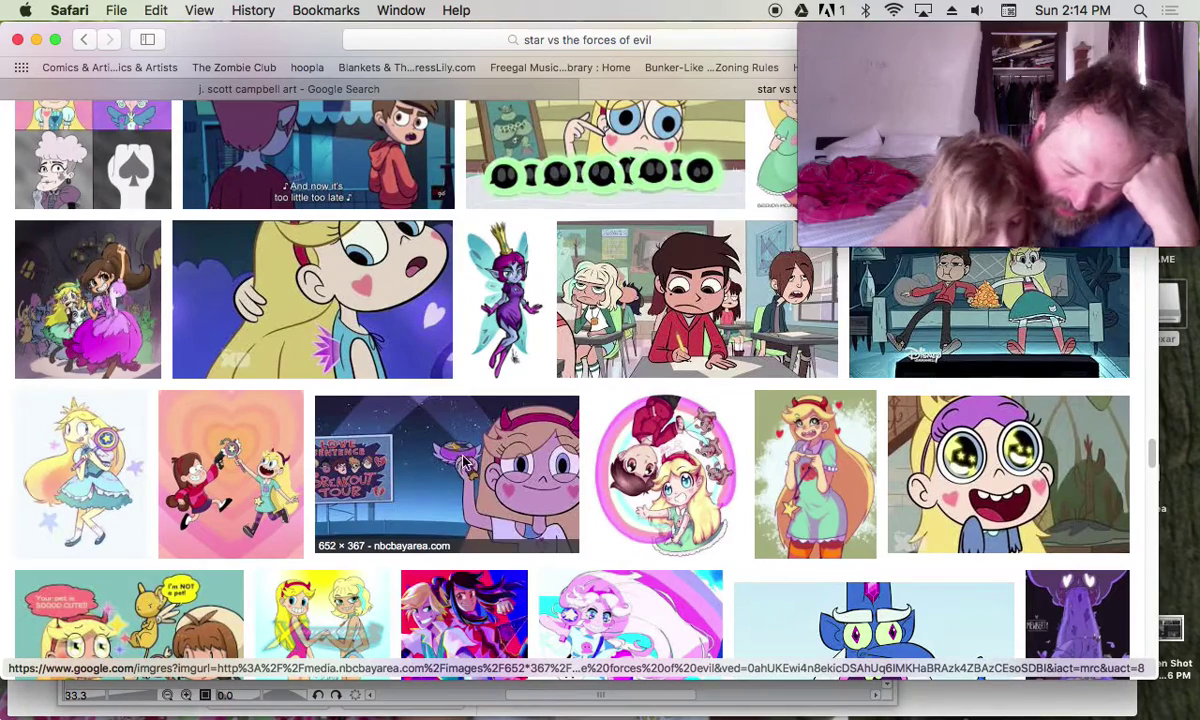
pyautogui.click(403, 528)
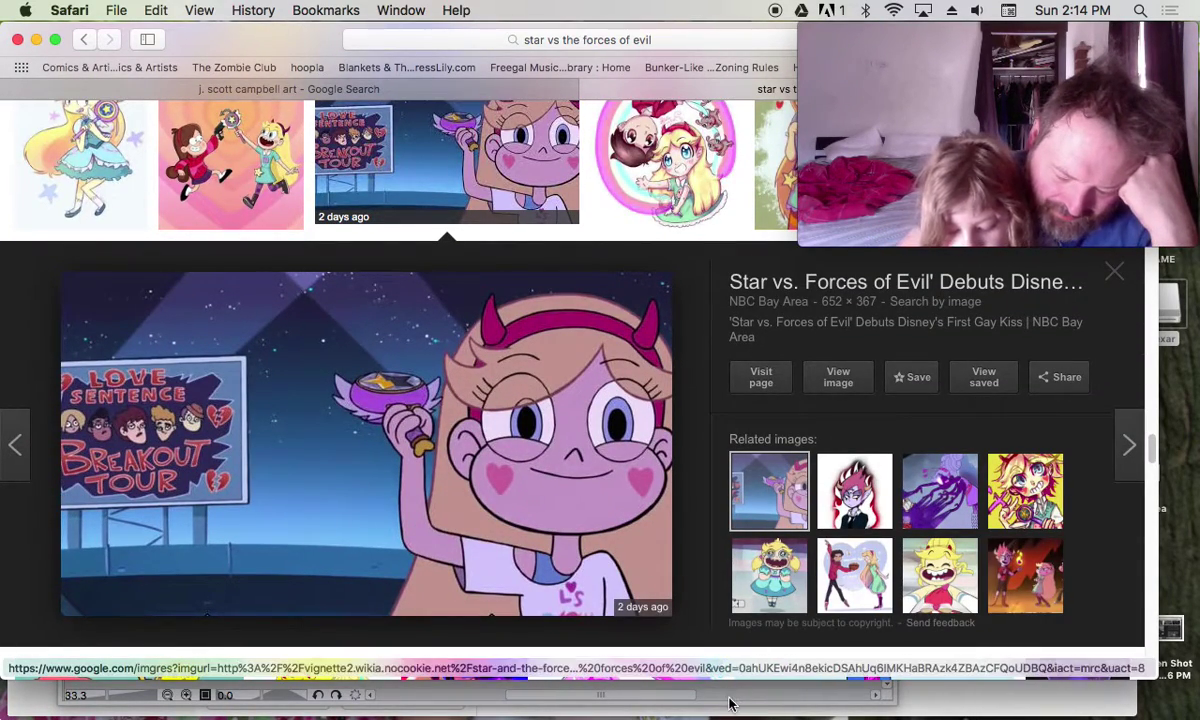
# Switch back to CLIP STUDIO PAINT and paint the wand's handle and the small hearts around its star magenta
pyautogui.moveTo(722, 705)
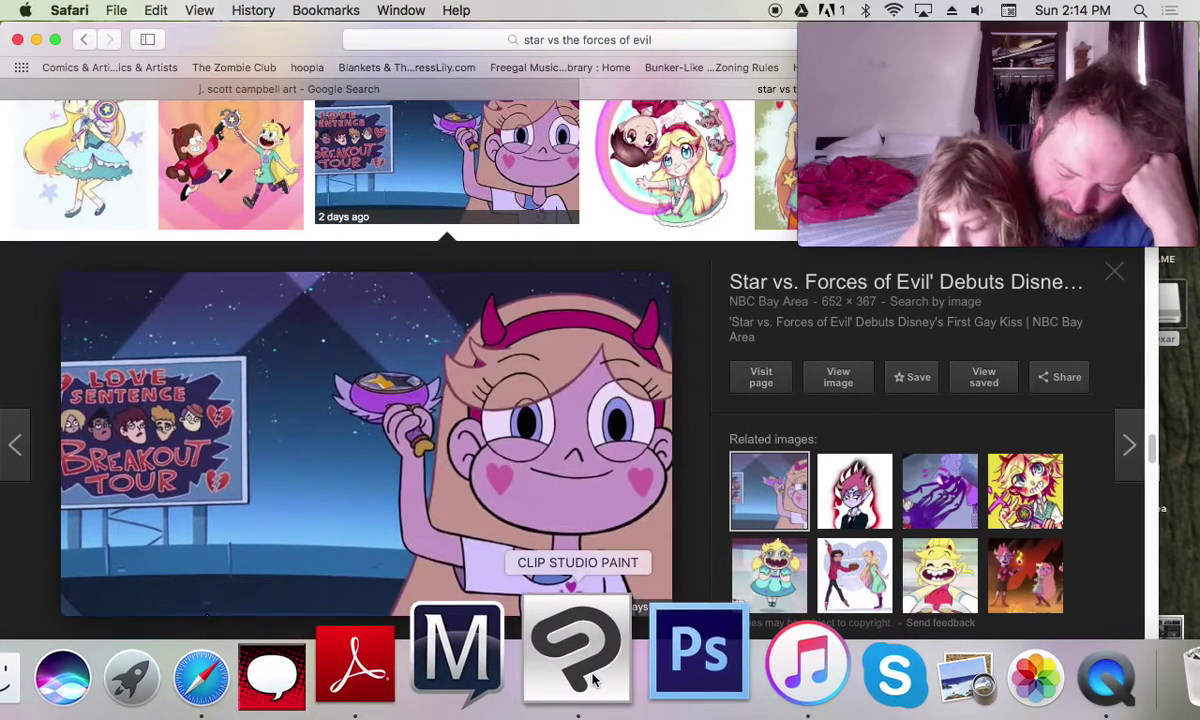
pyautogui.click(585, 670)
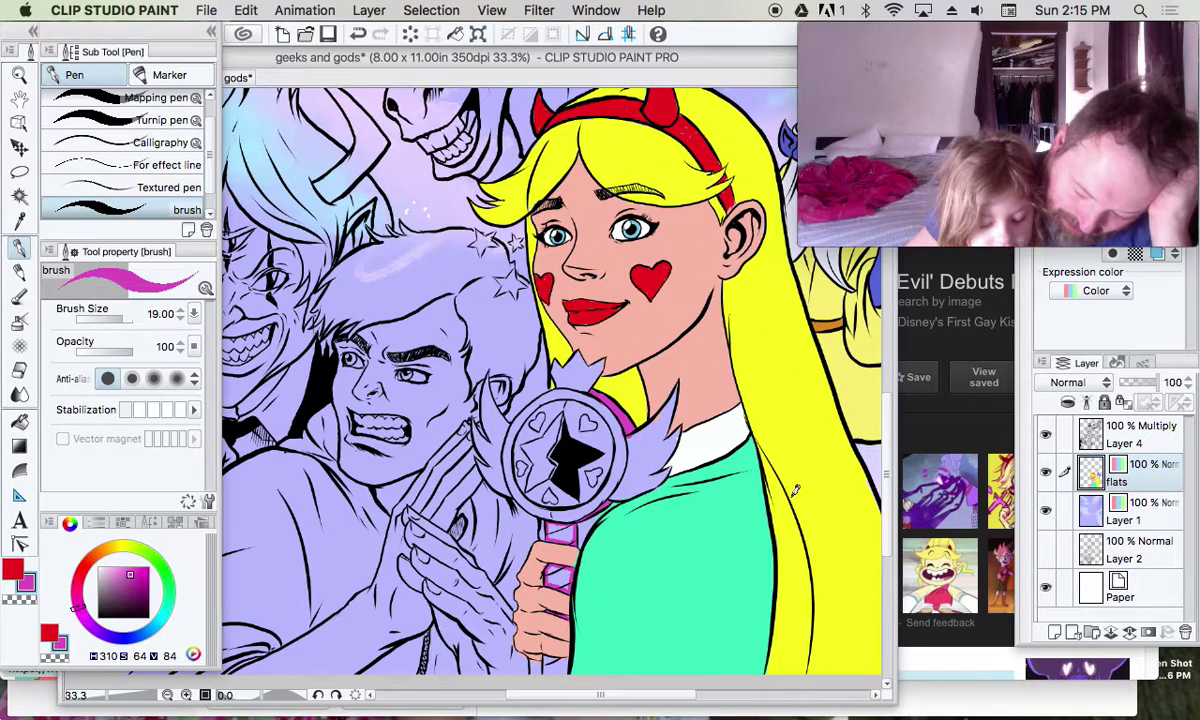
pyautogui.scroll(-5, 778, 497)
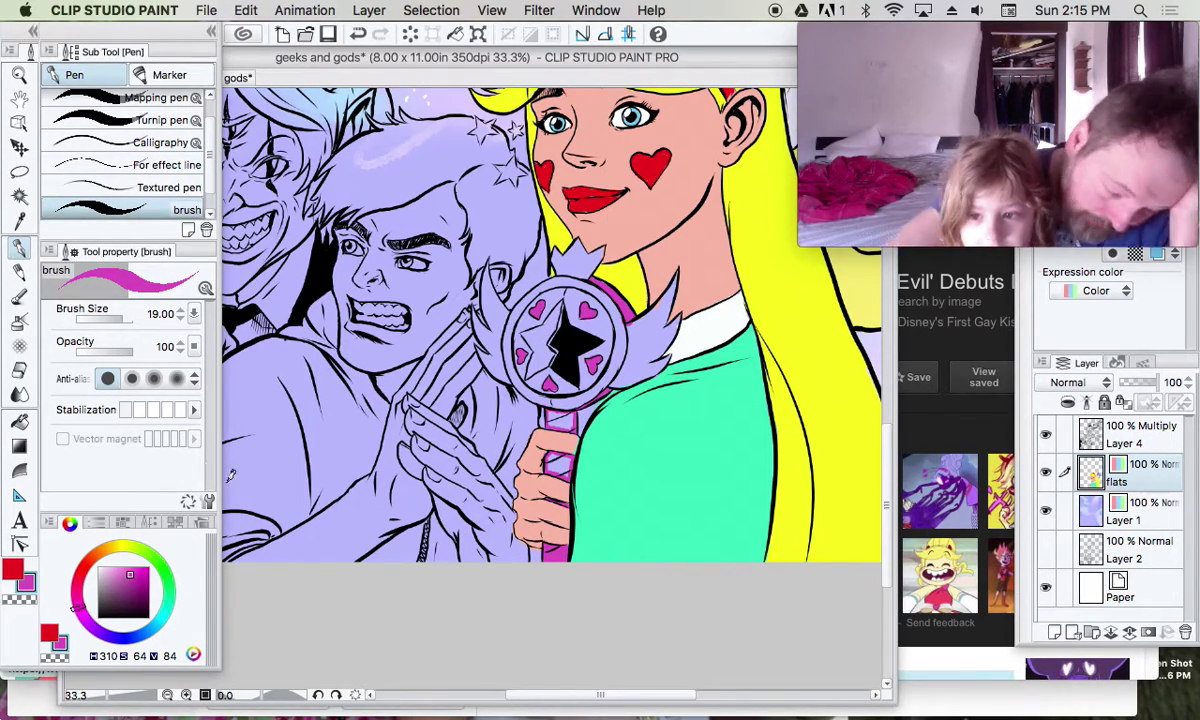
# Set the colour to yellow-green (H 67, S 89, V 91) and fill the uncoloured half of the wand's star
pyautogui.click(85, 588)
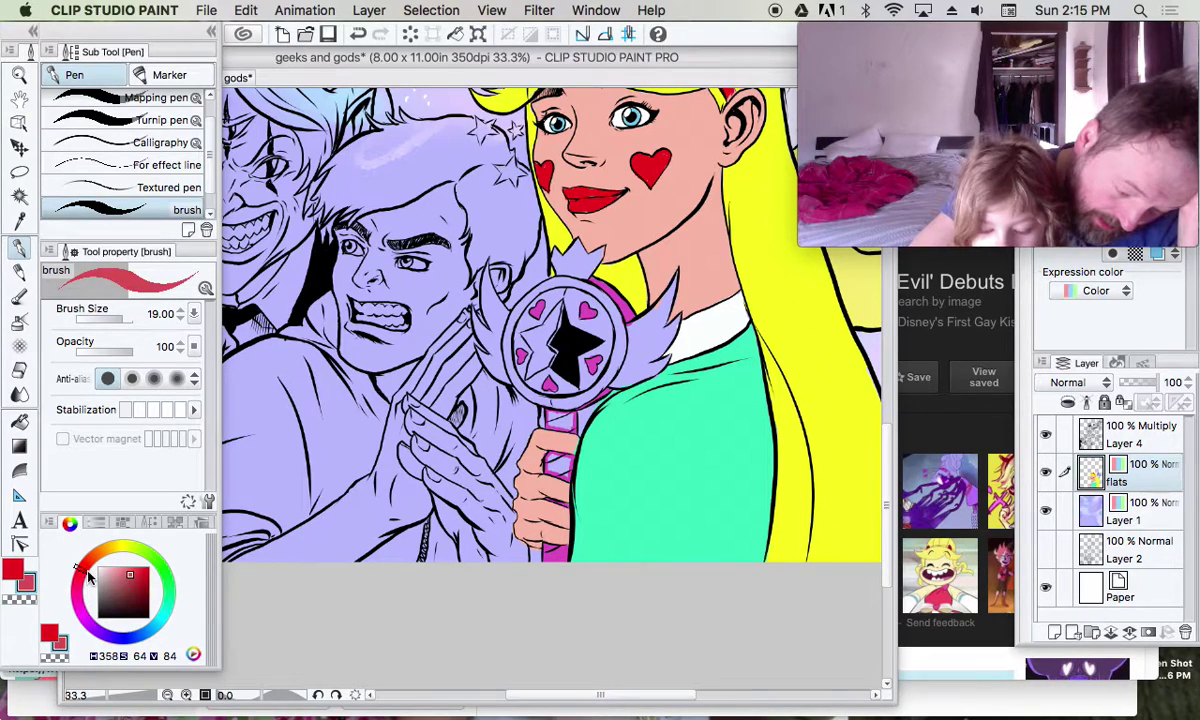
pyautogui.click(128, 546)
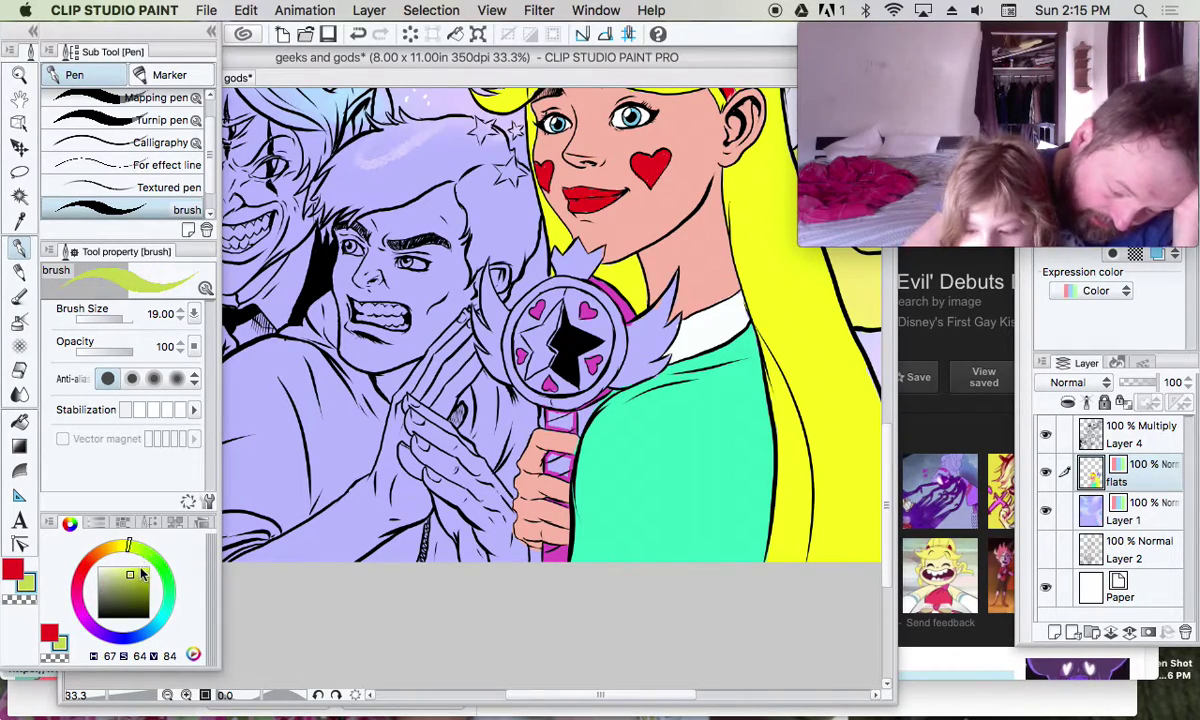
pyautogui.click(145, 574)
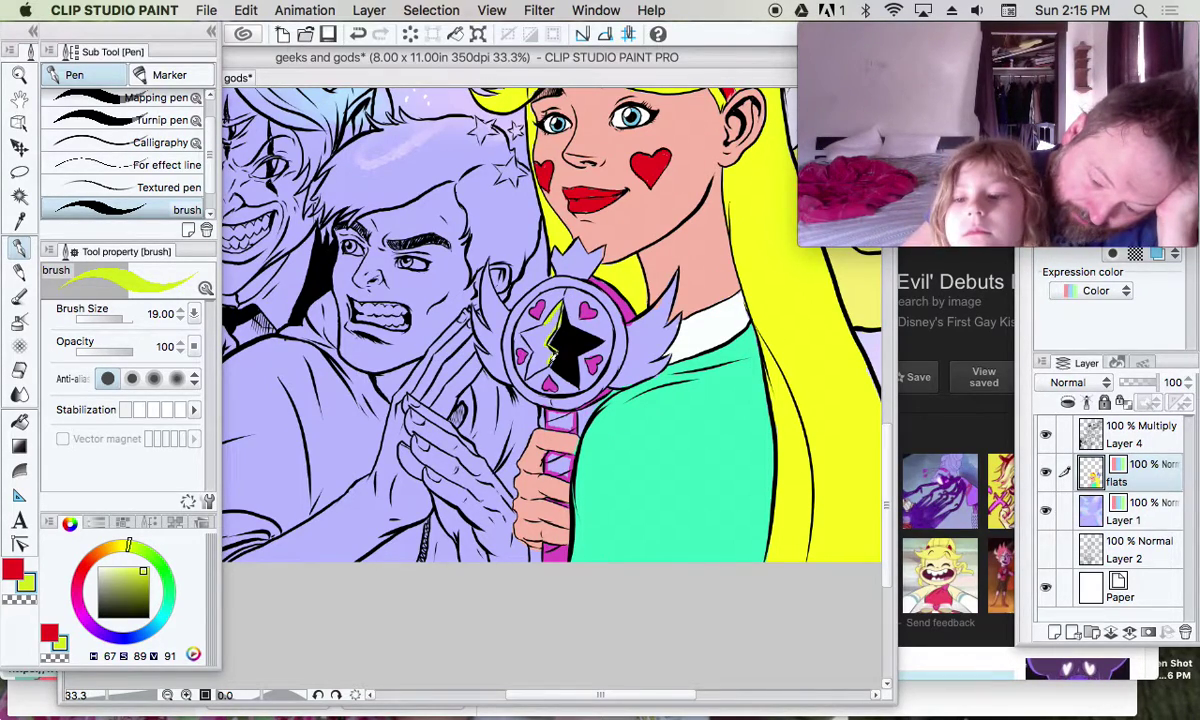
pyautogui.moveTo(507, 343)
pyautogui.mouseDown()
pyautogui.moveTo(533, 366)
pyautogui.moveTo(543, 344)
pyautogui.moveTo(535, 336)
pyautogui.moveTo(528, 351)
pyautogui.moveTo(510, 305)
pyautogui.mouseUp()
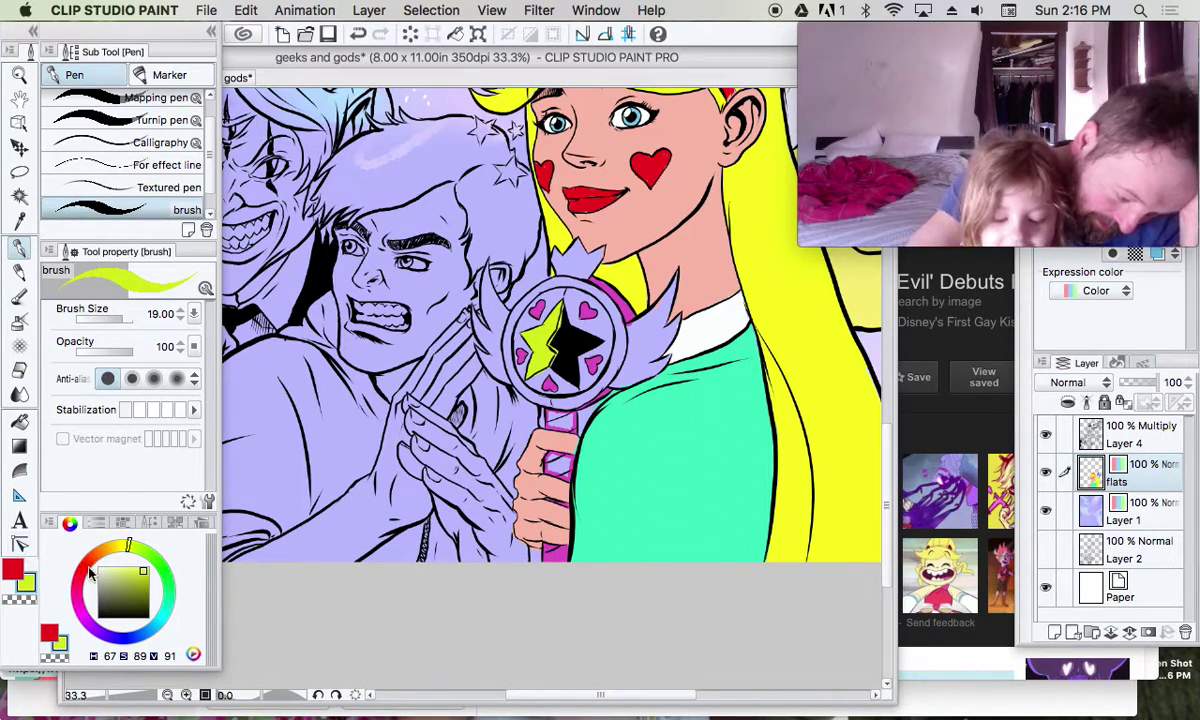
# Set the colour to blue (H 206, S 89, V 91) and paint the wand's inner disc around the star and hearts
pyautogui.click(174, 604)
pyautogui.moveTo(174, 604); pyautogui.dragTo(156, 652)
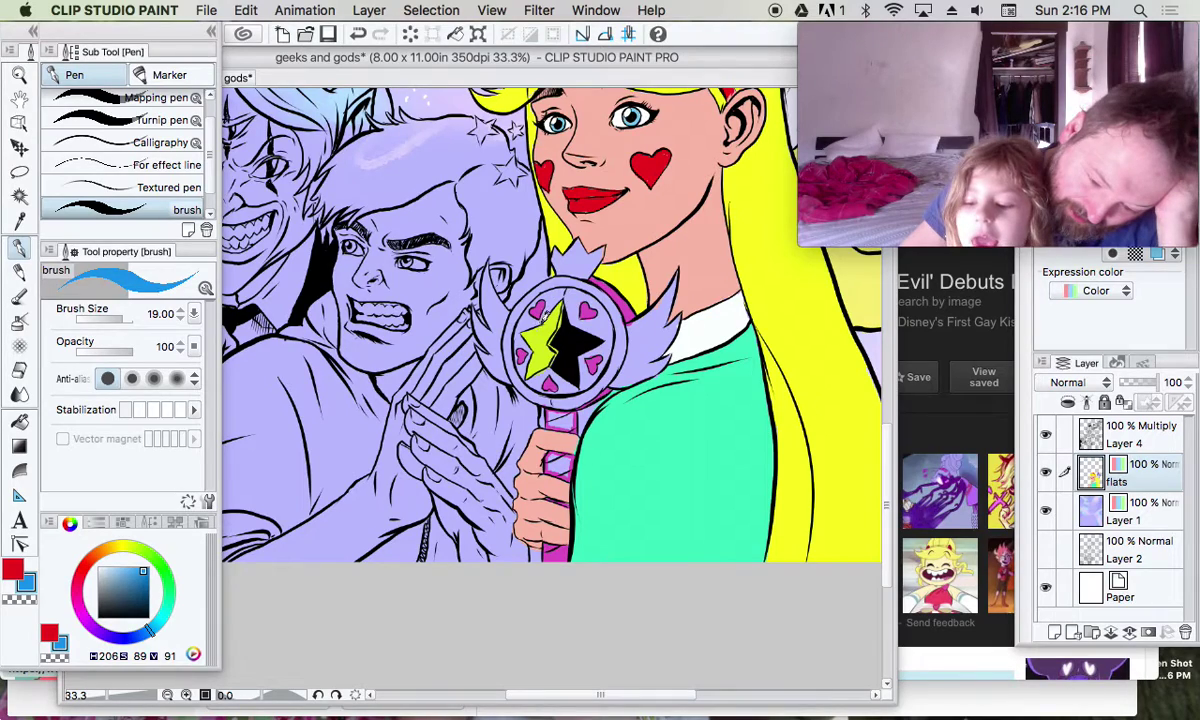
pyautogui.moveTo(538, 316)
pyautogui.mouseDown()
pyautogui.moveTo(495, 302)
pyautogui.moveTo(532, 306)
pyautogui.moveTo(512, 292)
pyautogui.moveTo(528, 268)
pyautogui.moveTo(604, 300)
pyautogui.mouseUp()
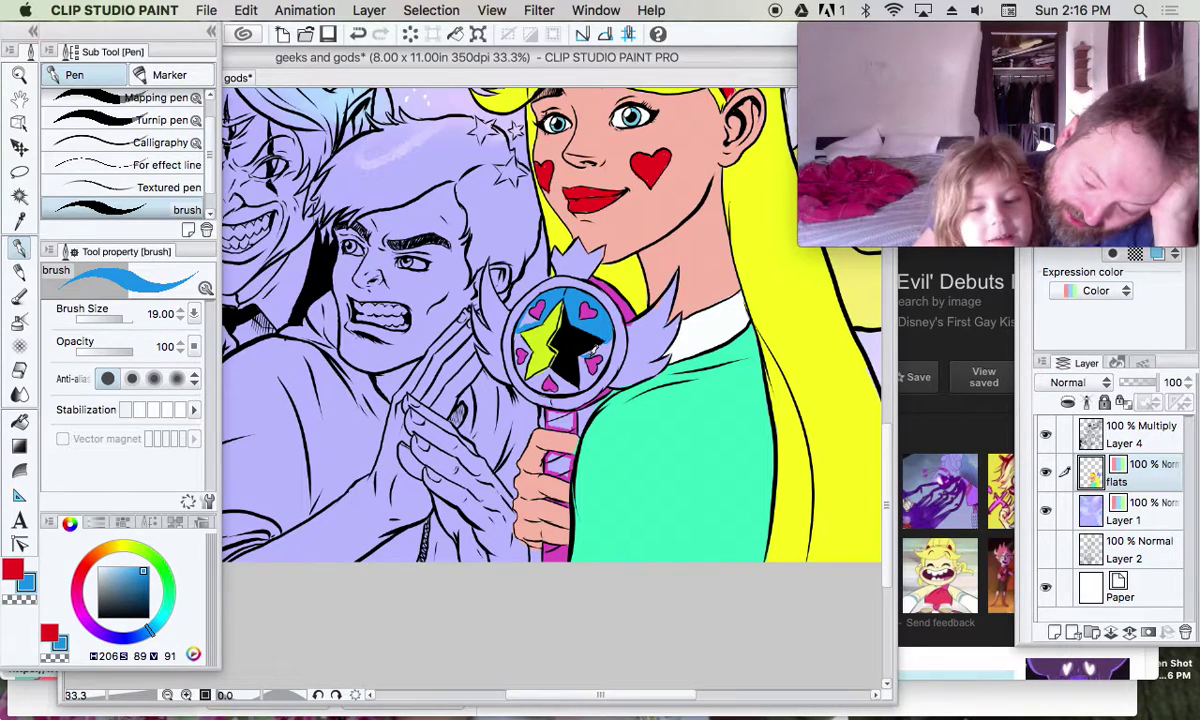
pyautogui.moveTo(560, 322)
pyautogui.mouseDown()
pyautogui.moveTo(570, 338)
pyautogui.moveTo(578, 310)
pyautogui.moveTo(555, 348)
pyautogui.mouseUp()
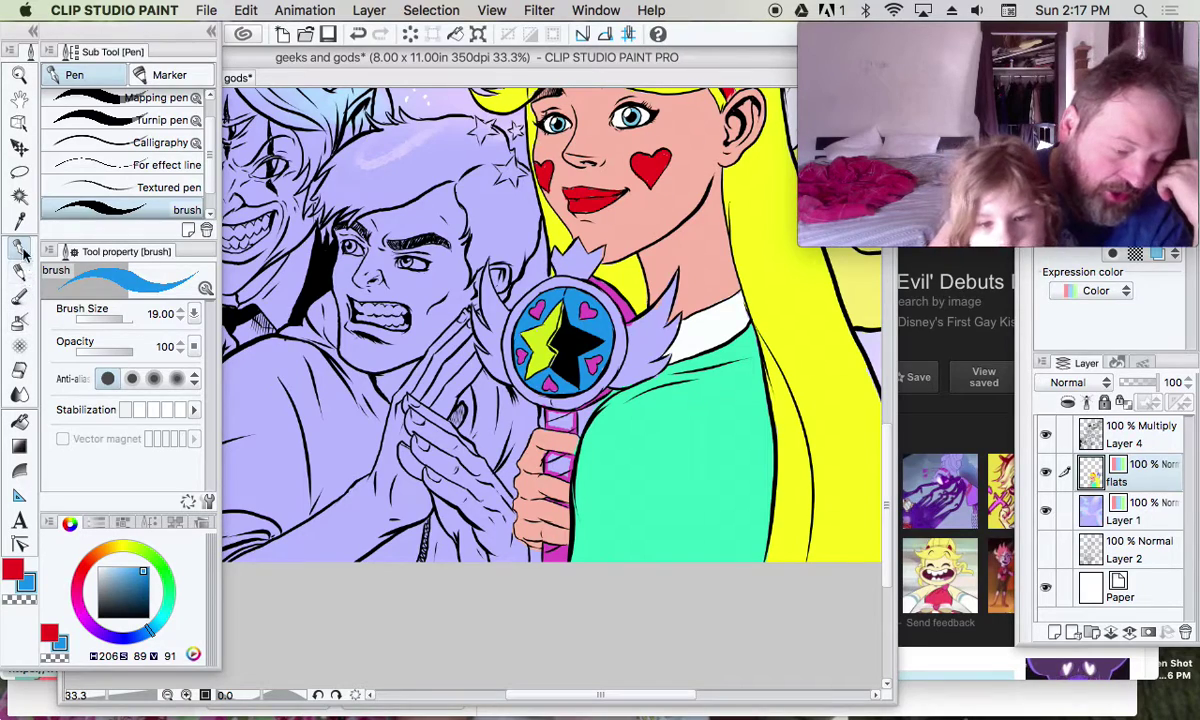
# Sample the wand's magenta (H 310, S 64, V 84) and fill the remaining uncoloured stripes of its handle
pyautogui.click(19, 216)
pyautogui.click(590, 278)
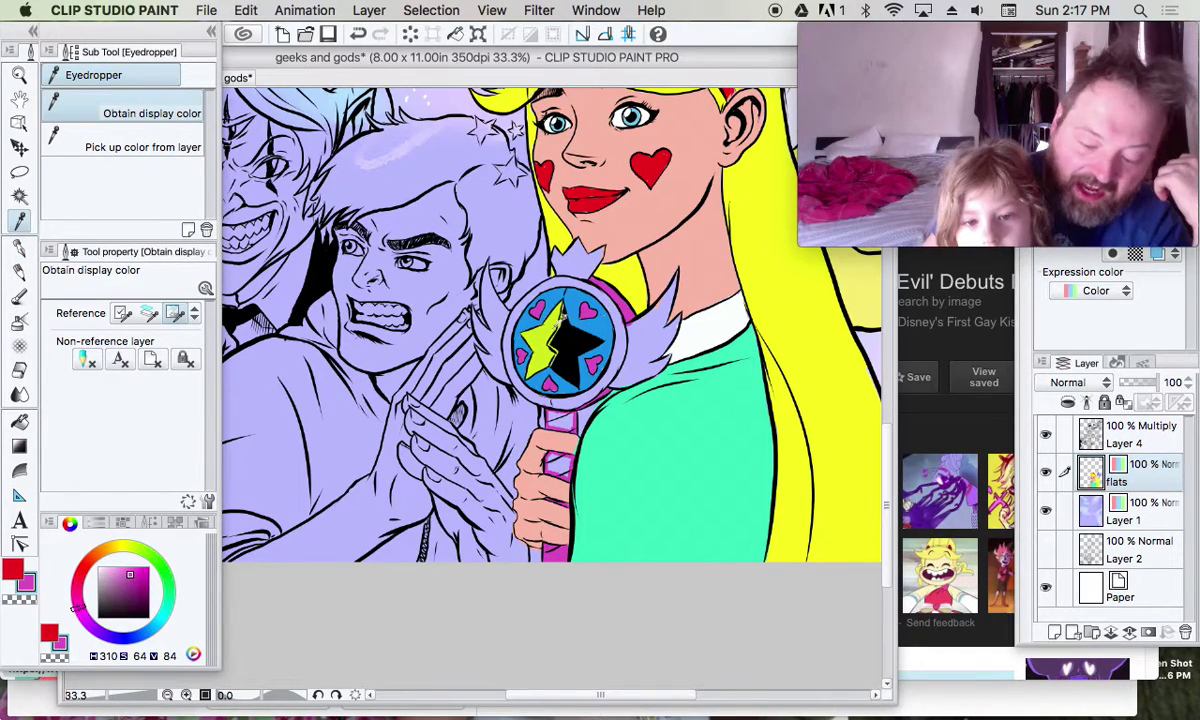
pyautogui.click(19, 420)
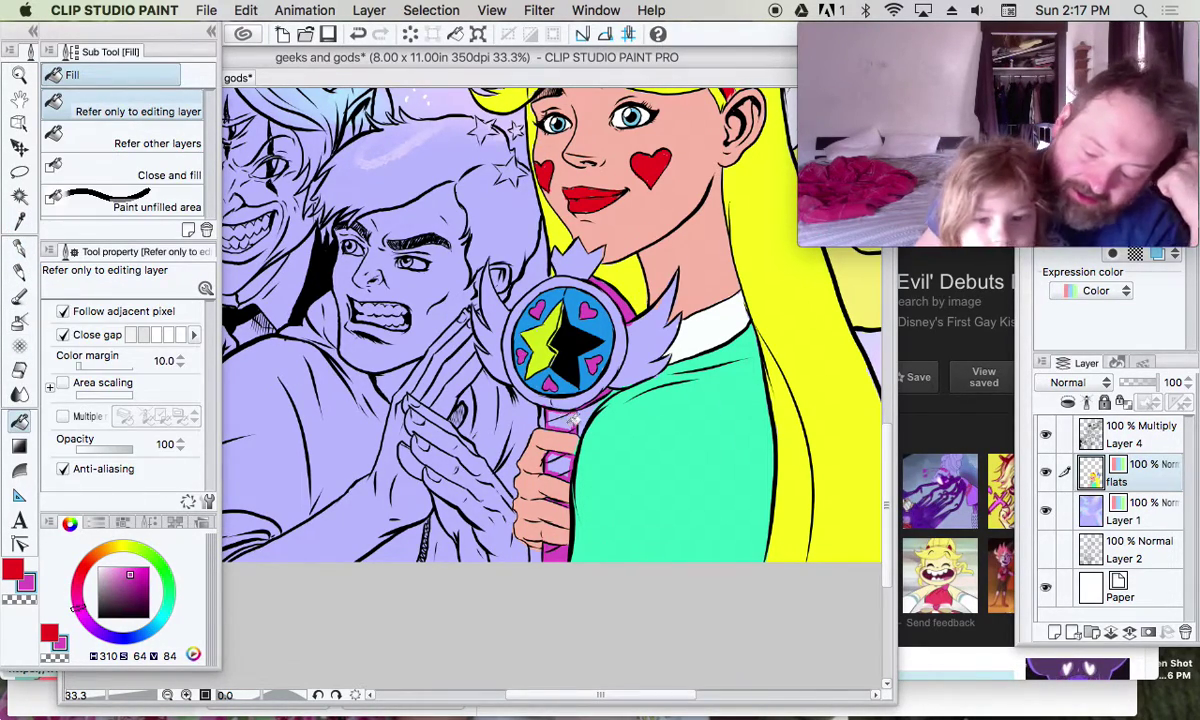
pyautogui.click(538, 432)
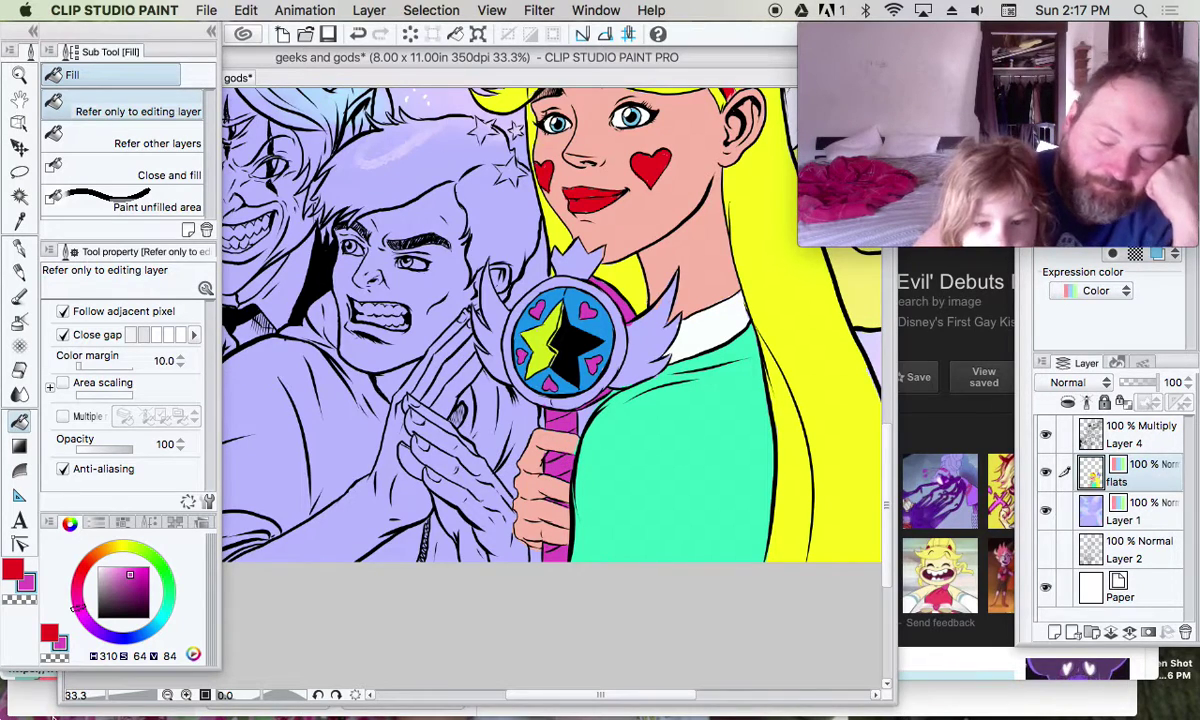
# Set the colour to yellow (H 62, S 82, V 93) and paint the outer ring around the wand's blue disc
pyautogui.click(121, 547)
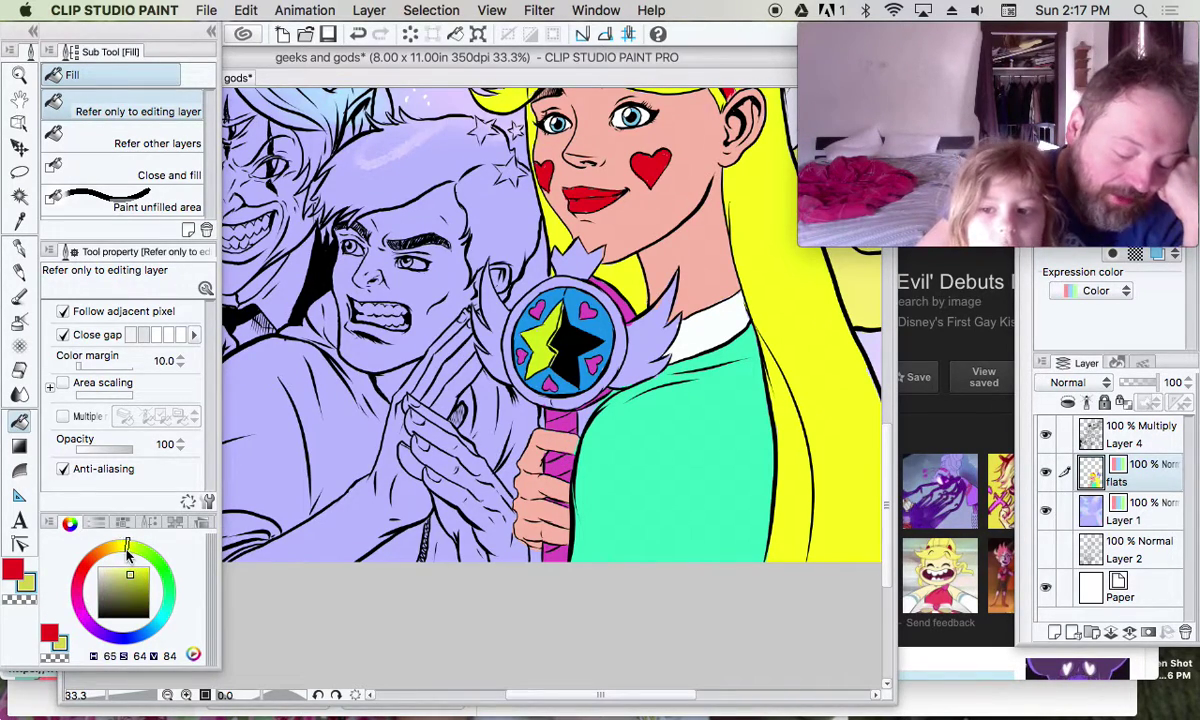
pyautogui.moveTo(121, 547)
pyautogui.mouseDown()
pyautogui.moveTo(114, 514)
pyautogui.moveTo(130, 532)
pyautogui.mouseUp()
pyautogui.click(20, 247)
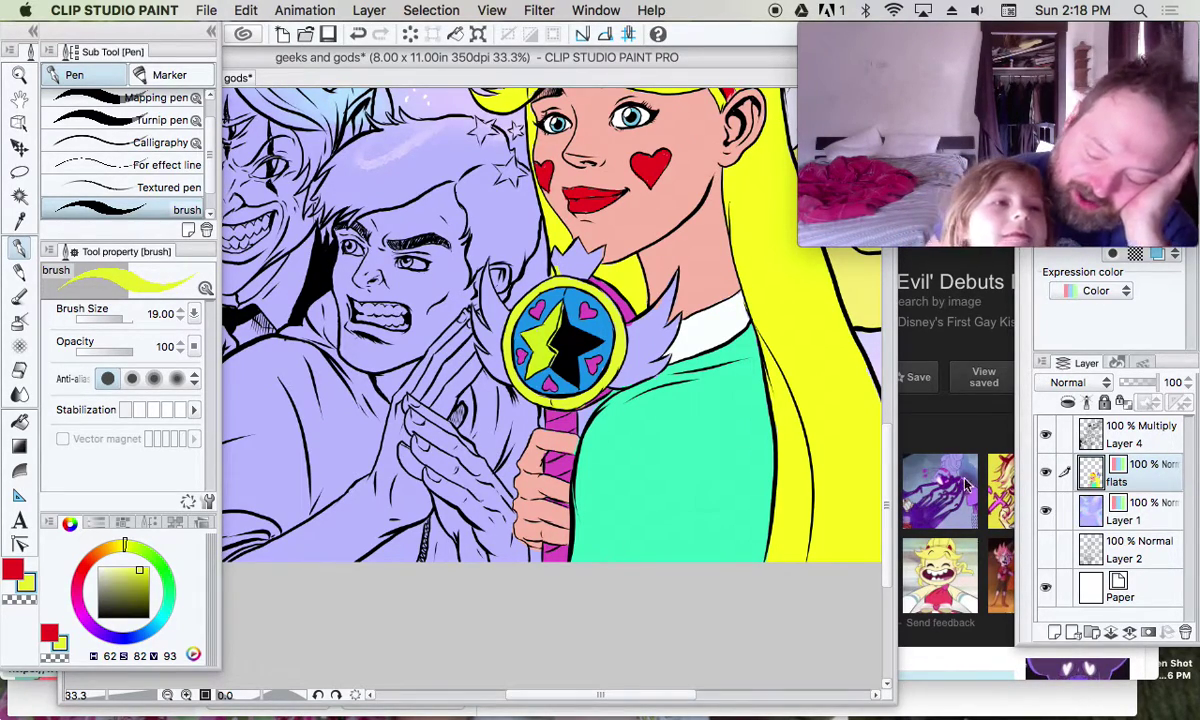
# Check the wand in the night-scene reference in Safari and return to CLIP STUDIO PAINT
pyautogui.click(908, 462)
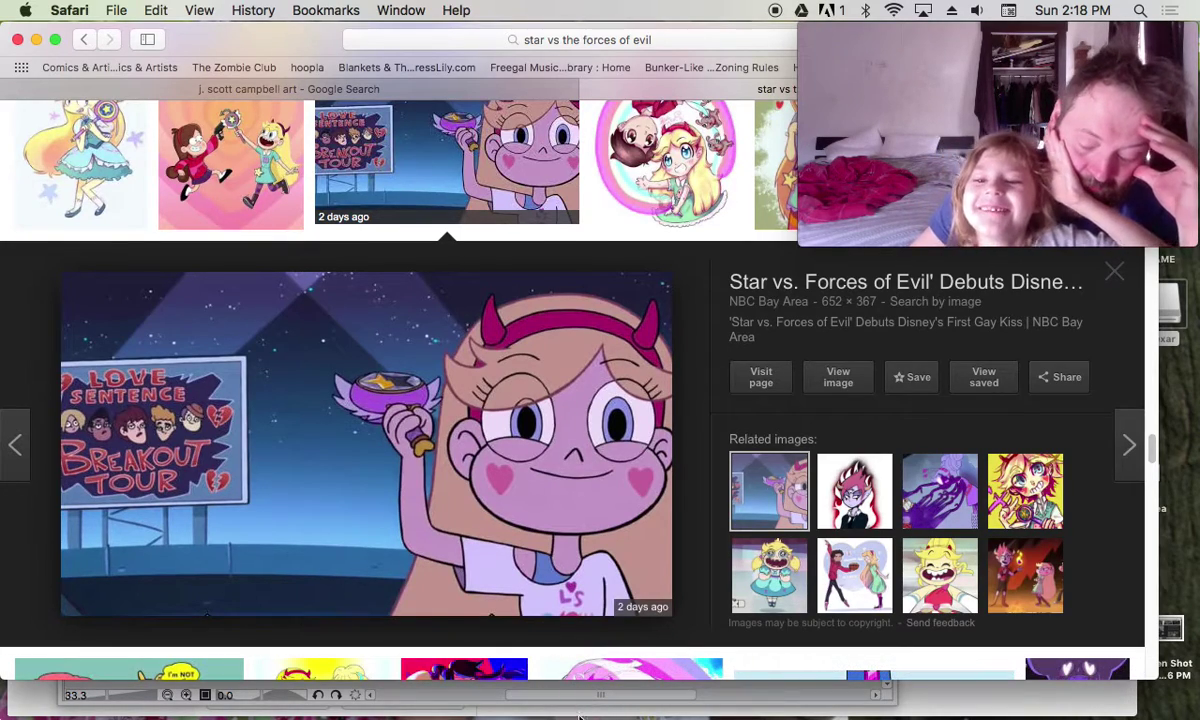
pyautogui.moveTo(580, 717)
pyautogui.click(613, 645)
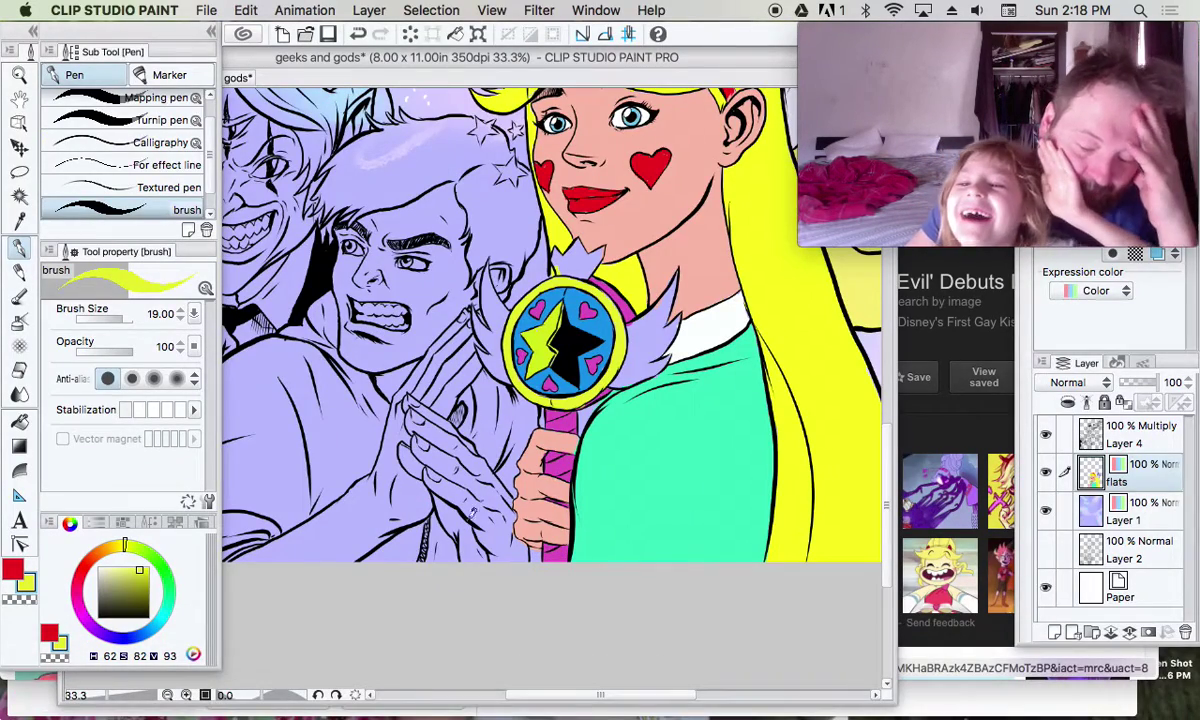
# Set the colour to off-white (H 61, S 2, V 93), paint the edges of the wand's wings and fill the right wing's interior
pyautogui.click(129, 546)
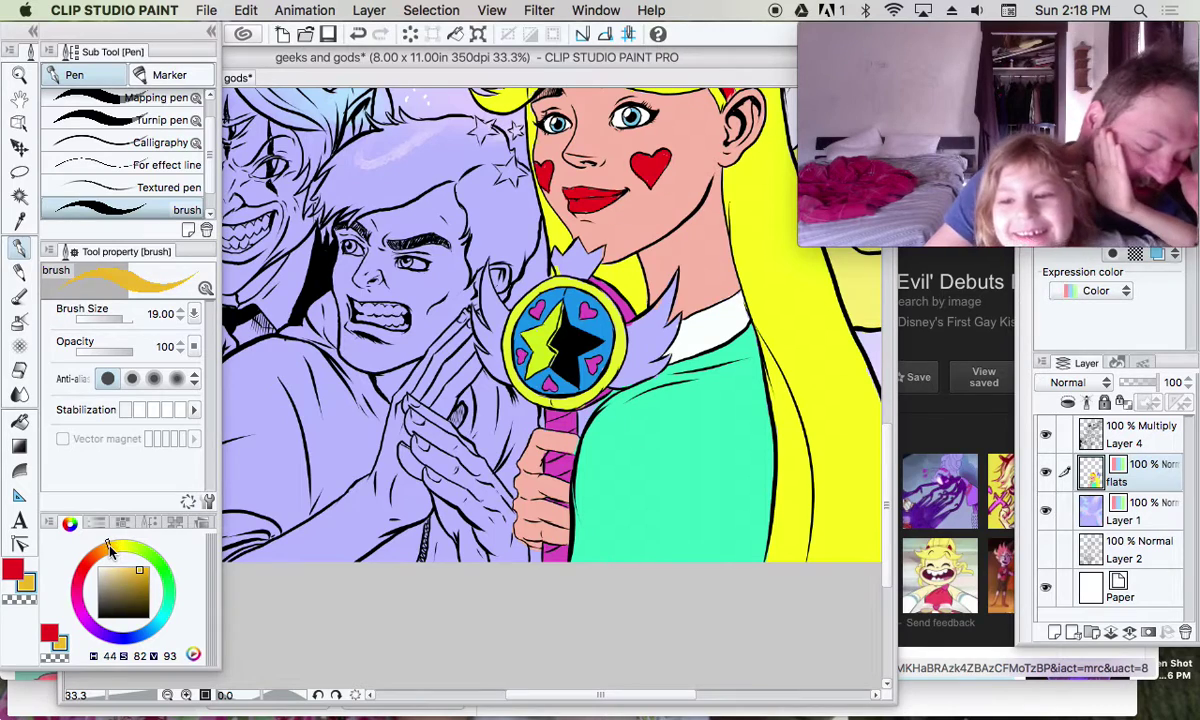
pyautogui.moveTo(129, 546); pyautogui.dragTo(124, 547)
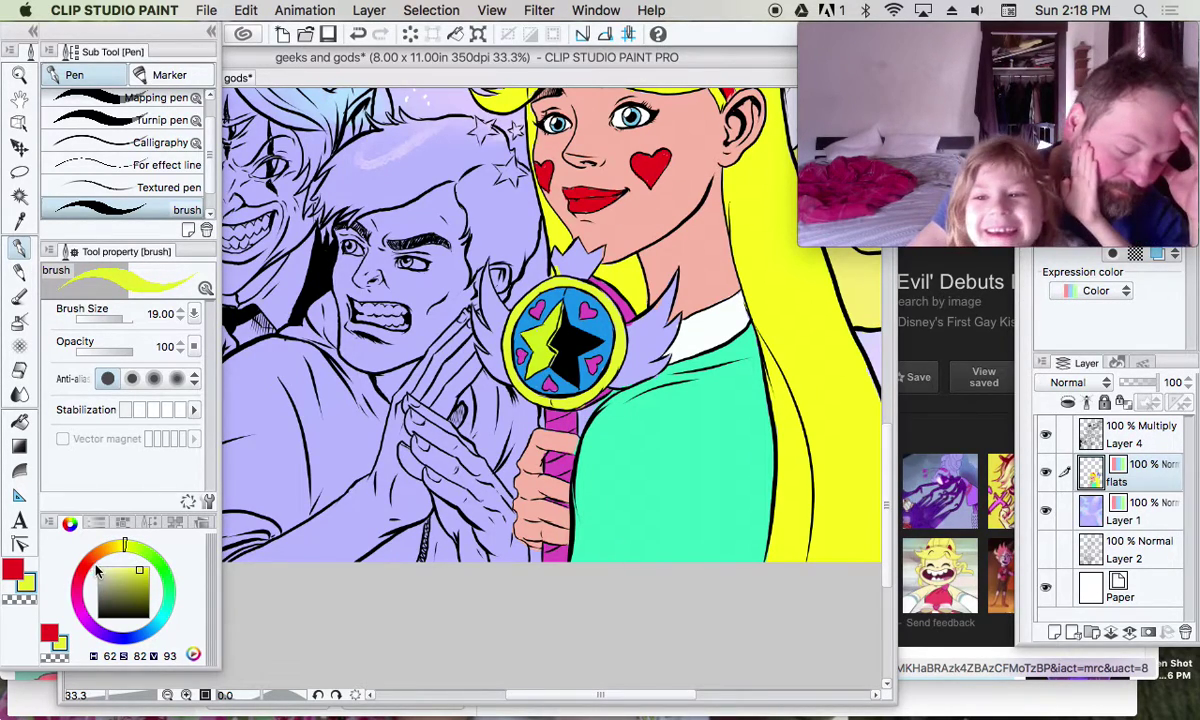
pyautogui.click(102, 569)
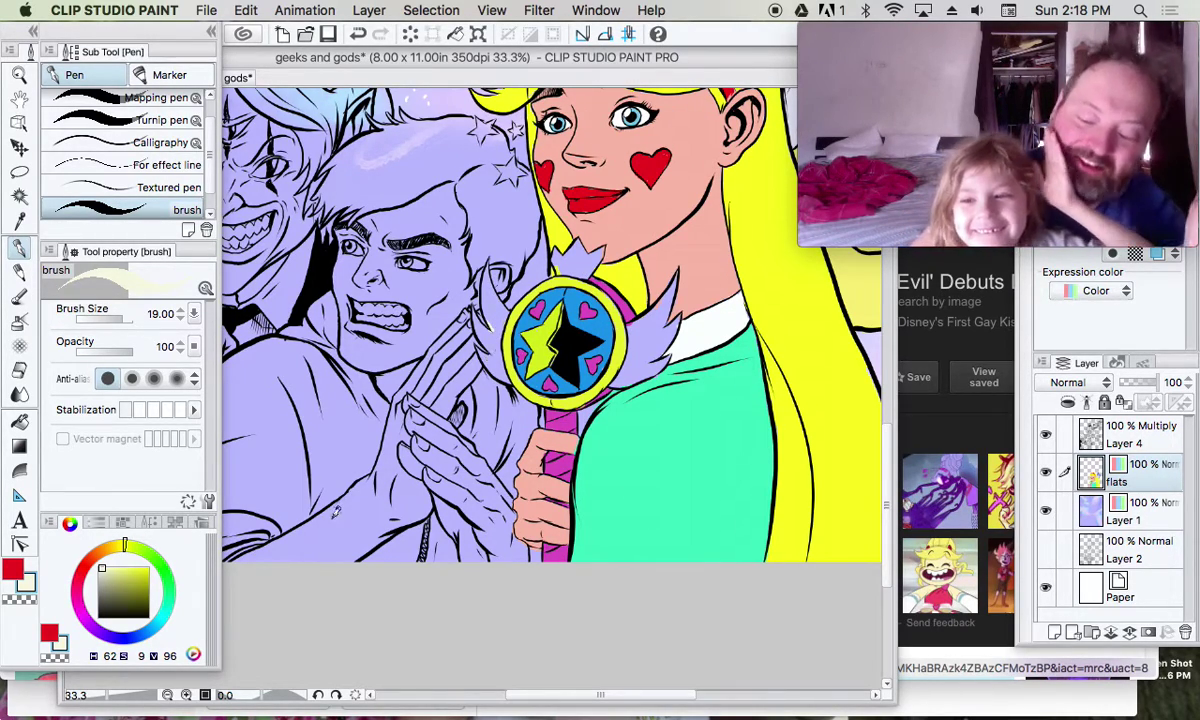
pyautogui.click(98, 570)
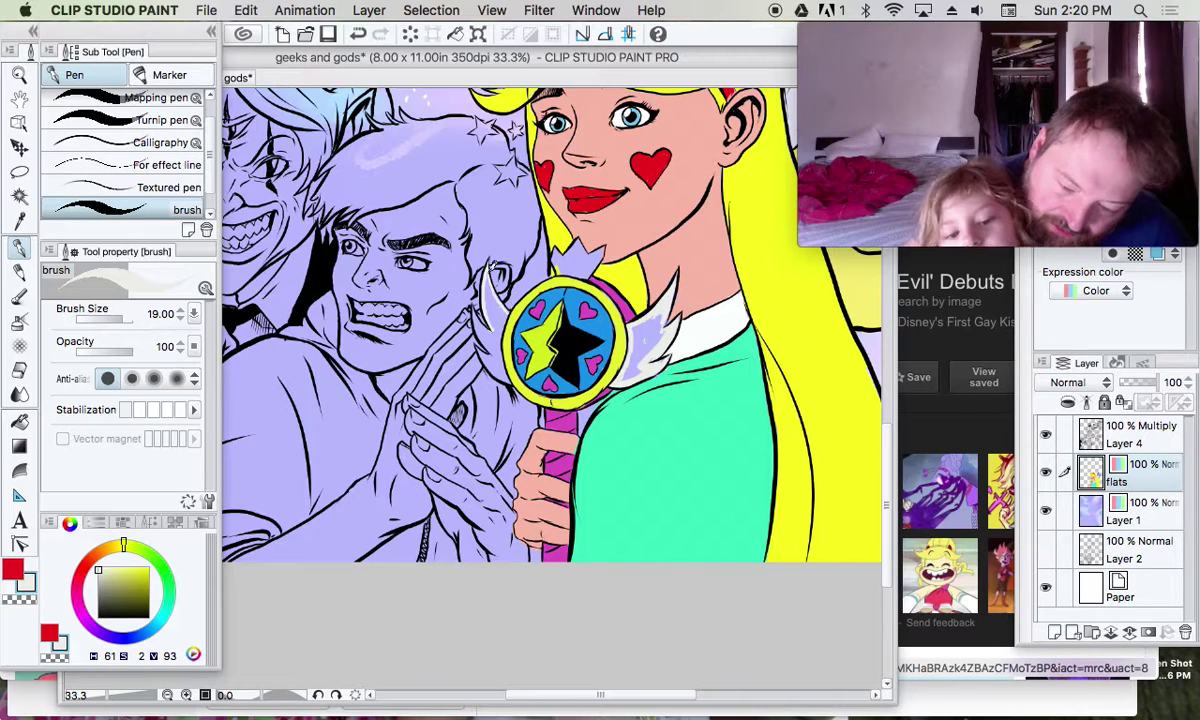
pyautogui.click(22, 422)
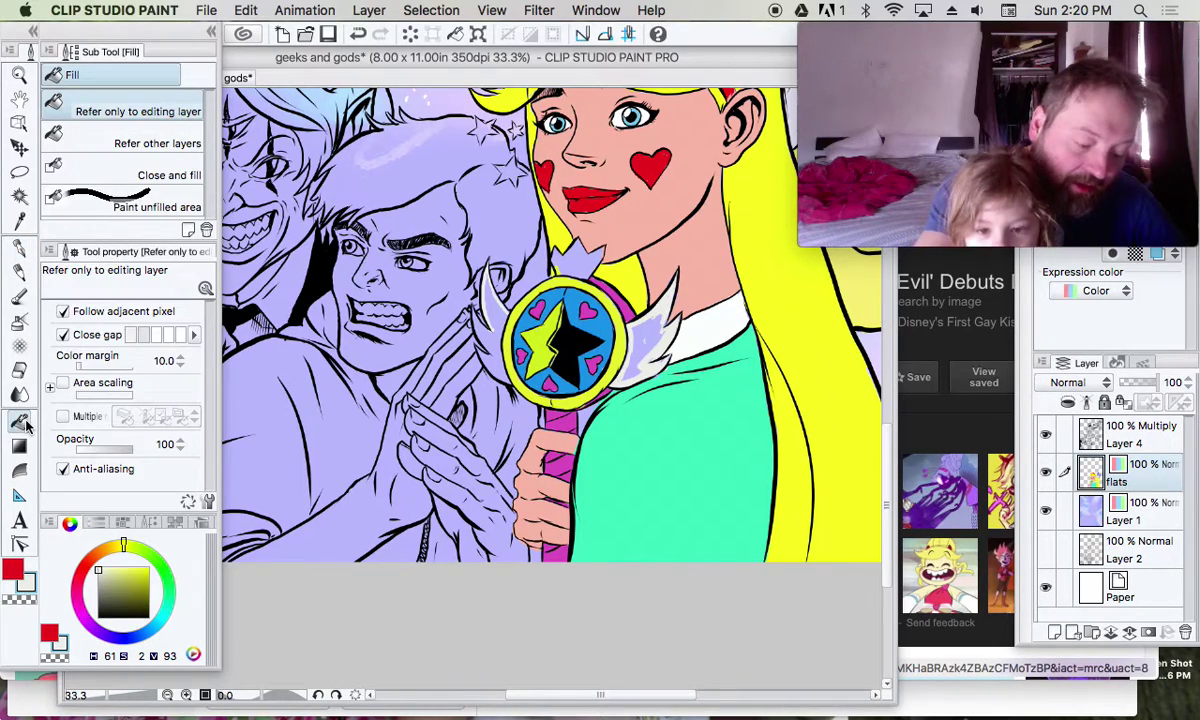
pyautogui.click(648, 340)
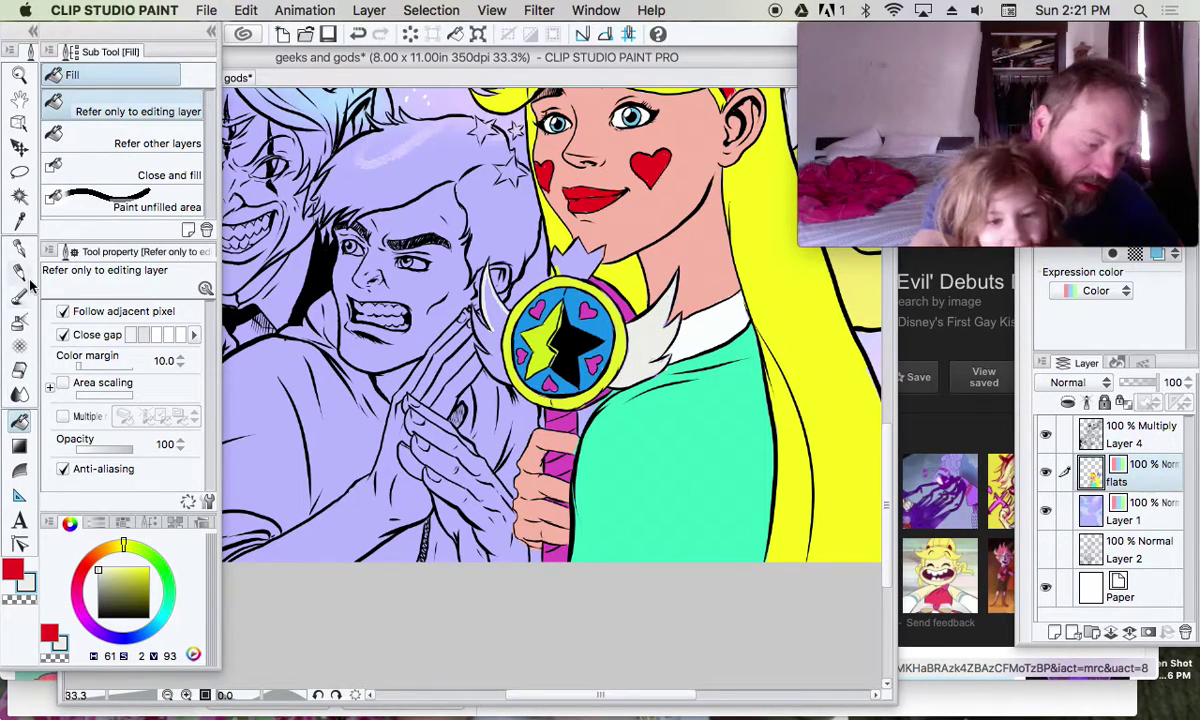
# Paint the remaining feathers of the wand's left wing off-white with the brush
pyautogui.click(19, 247)
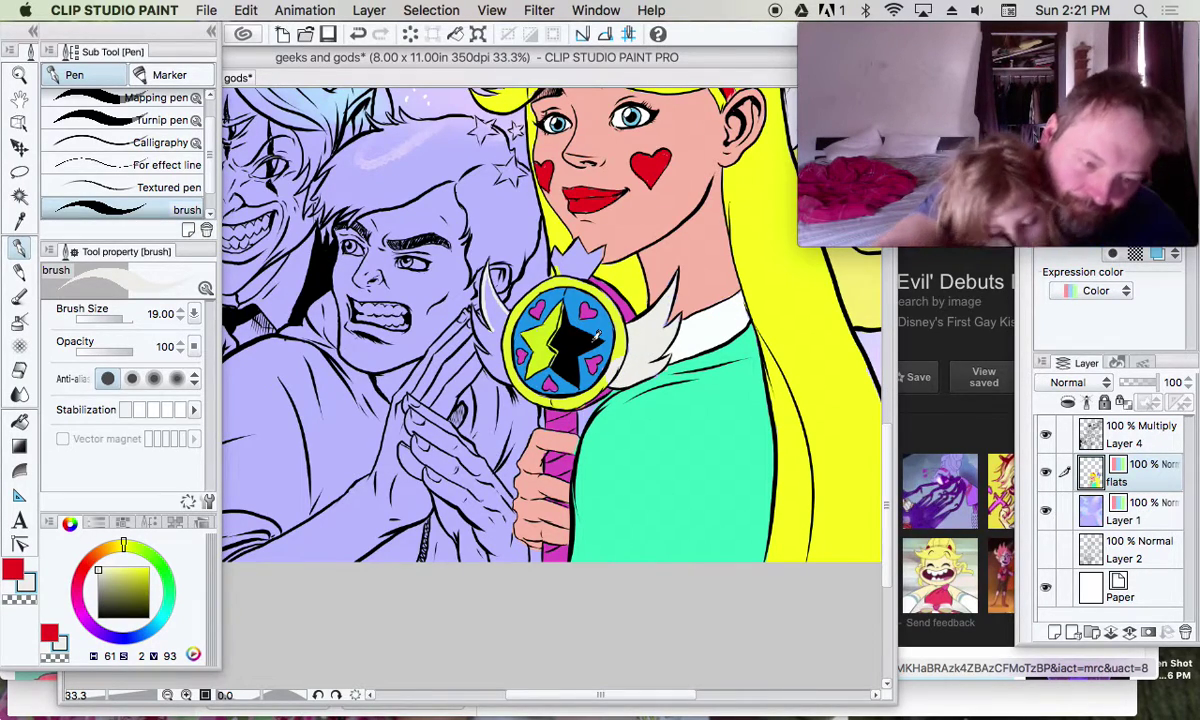
pyautogui.click(245, 11)
pyautogui.click(262, 34)
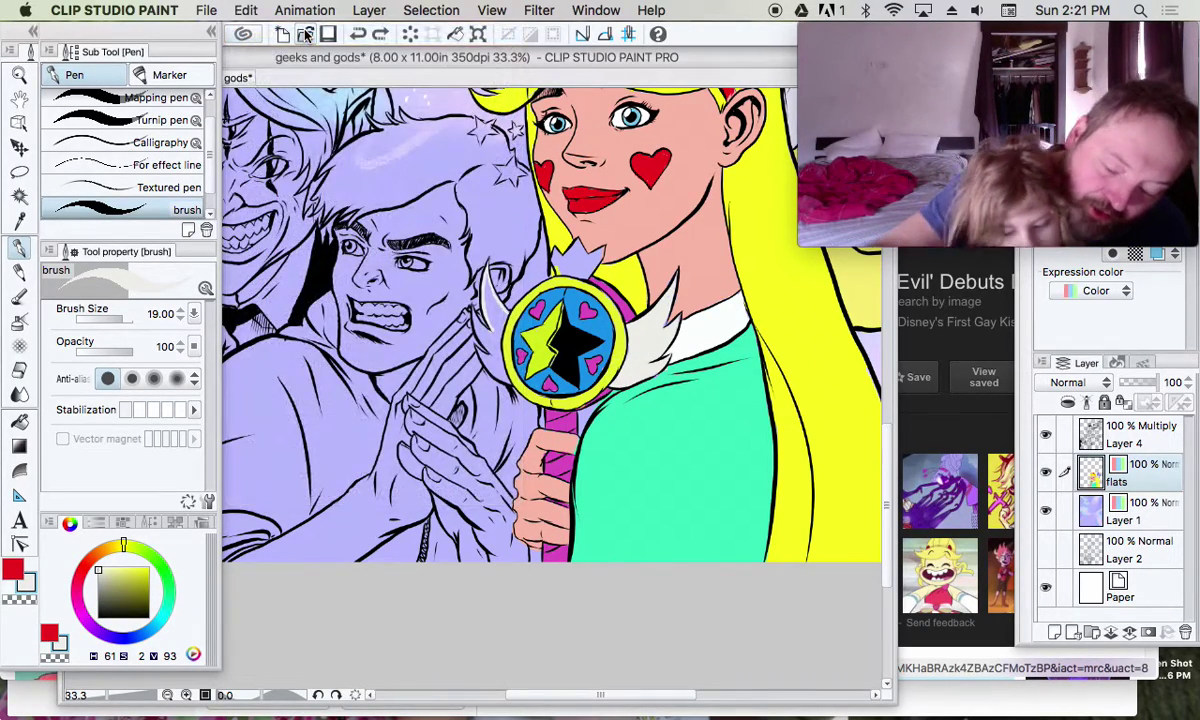
pyautogui.click(629, 366)
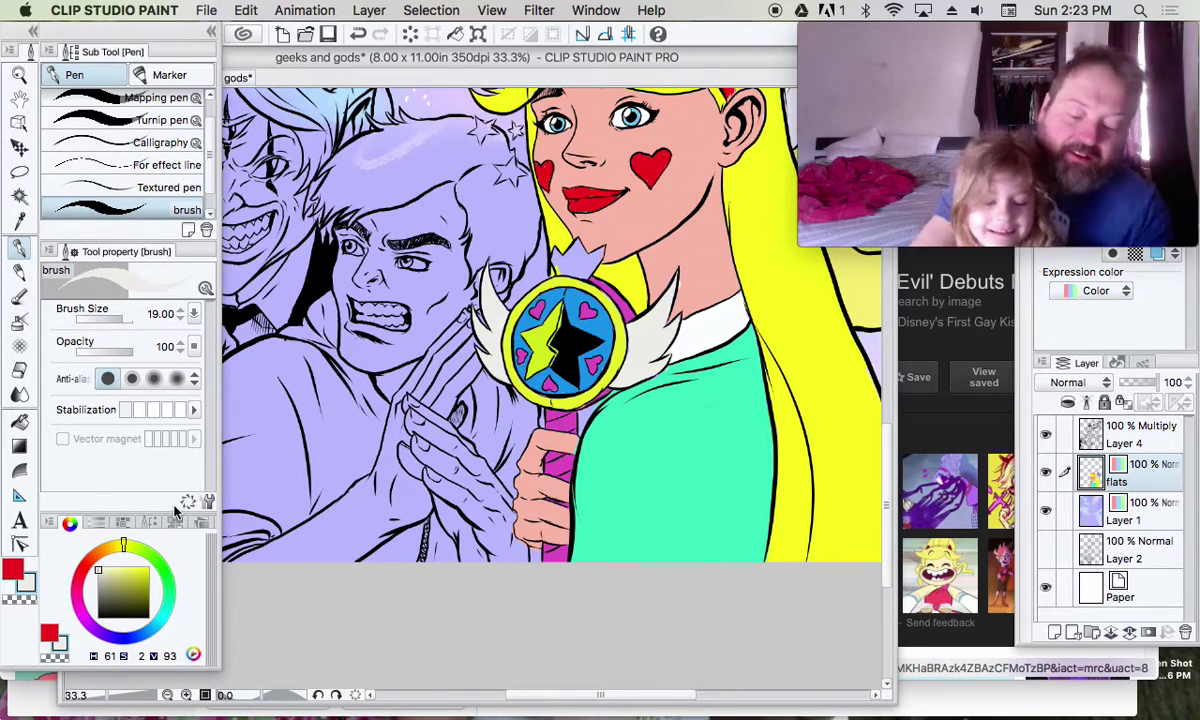
# Sample the girl's skin tone (H 12, S 33, V 96) and touch up her skin with the brush
pyautogui.click(20, 217)
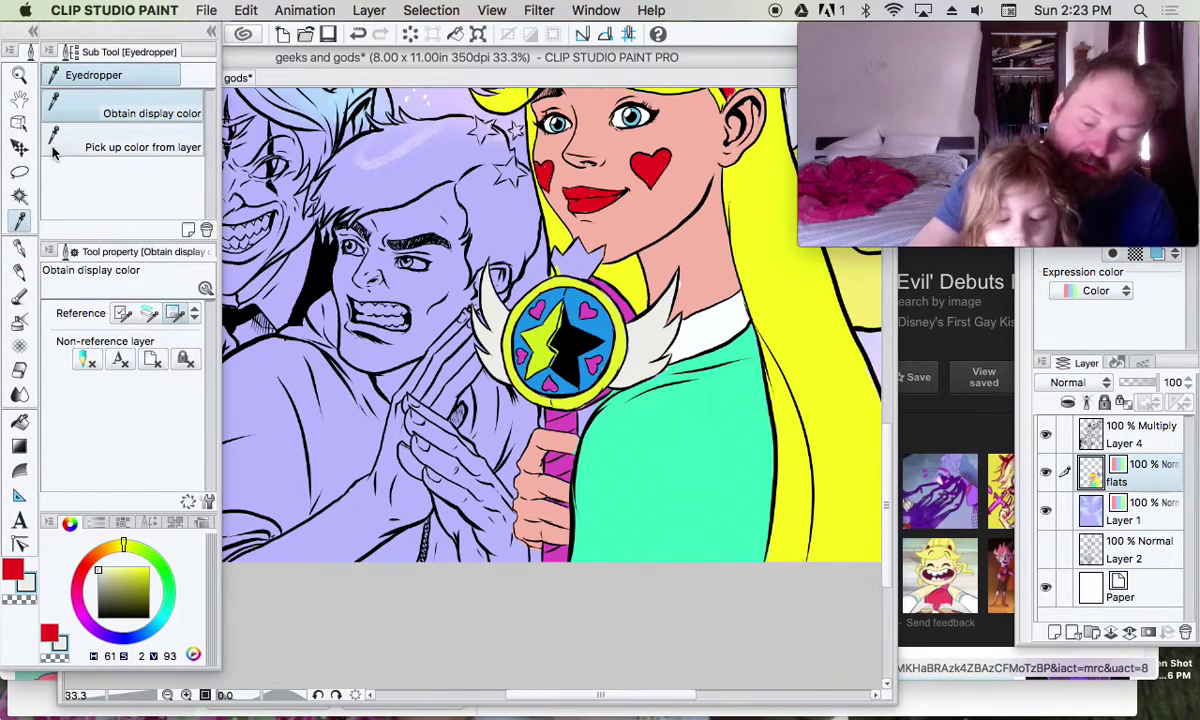
pyautogui.click(667, 240)
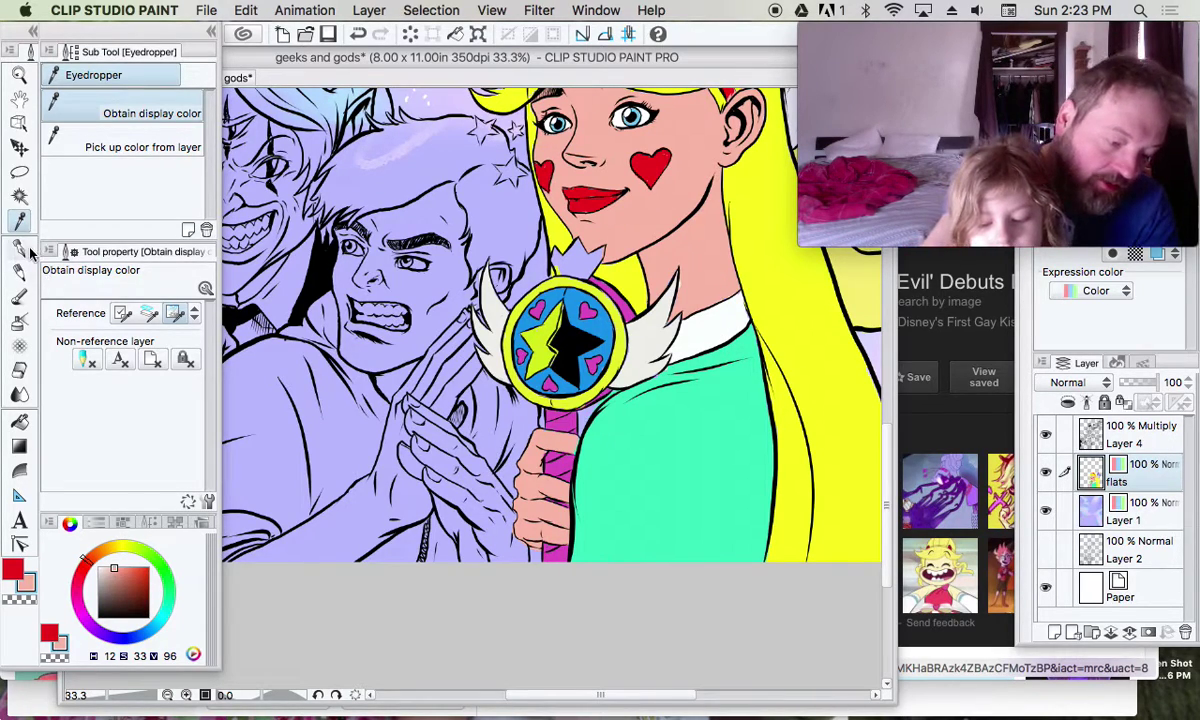
pyautogui.click(688, 278)
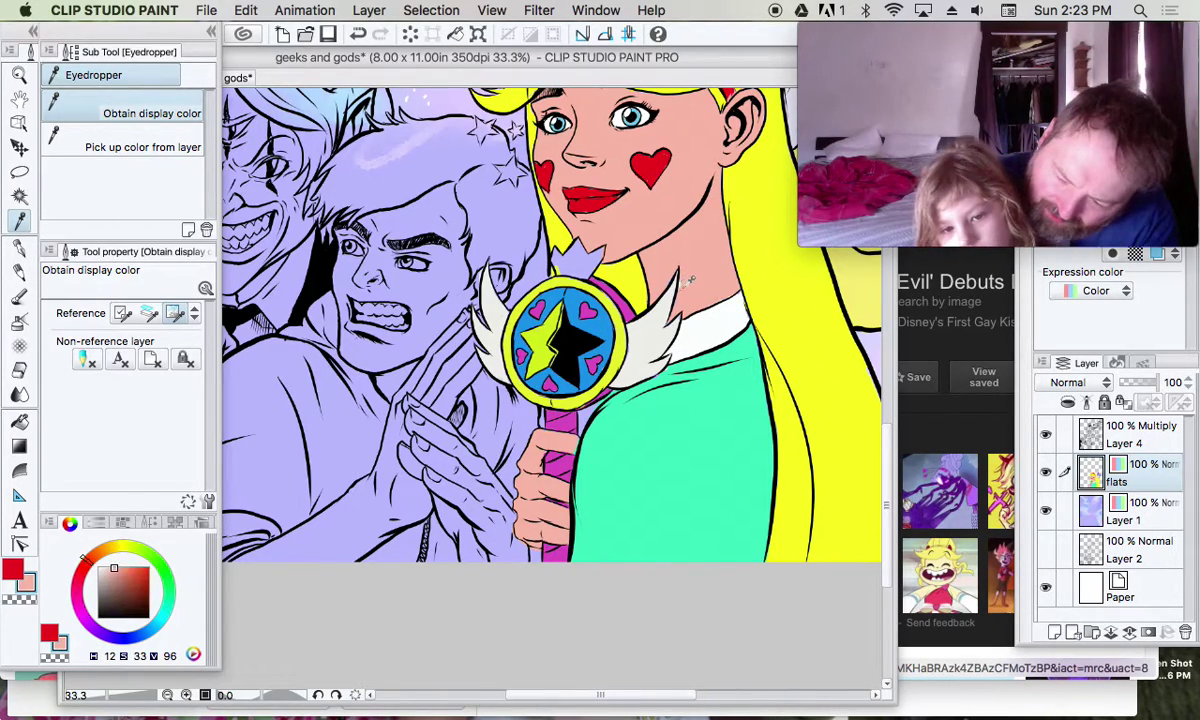
pyautogui.click(658, 206)
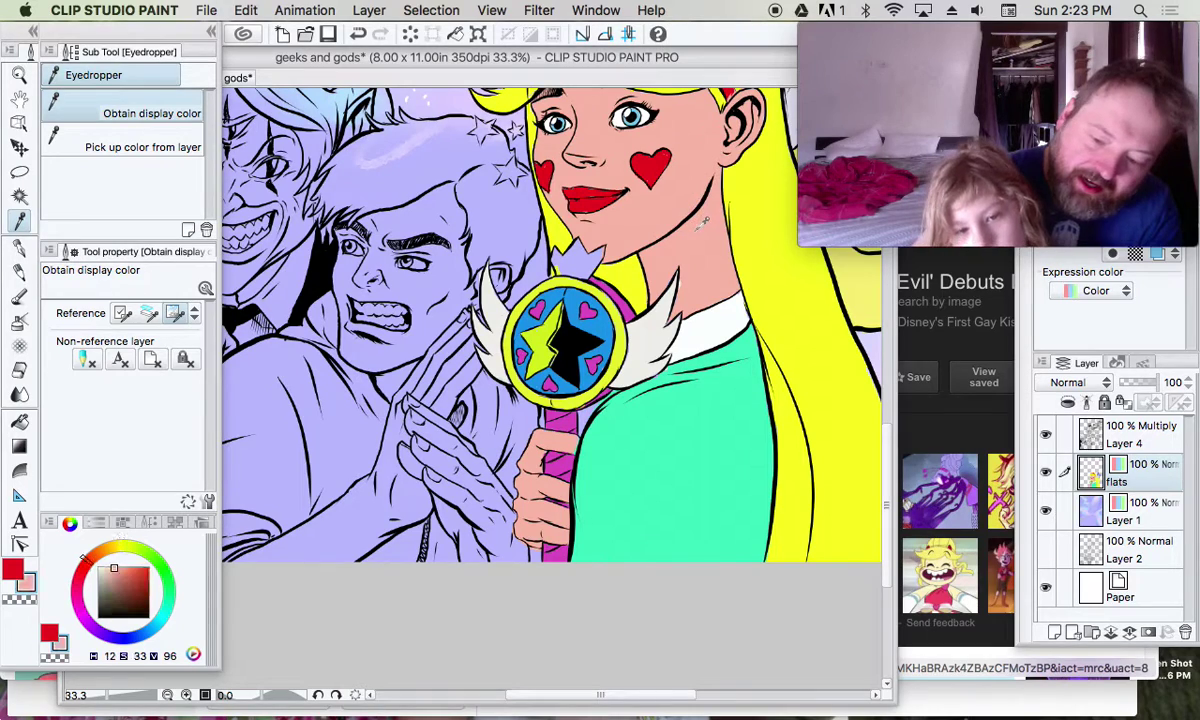
pyautogui.click(19, 247)
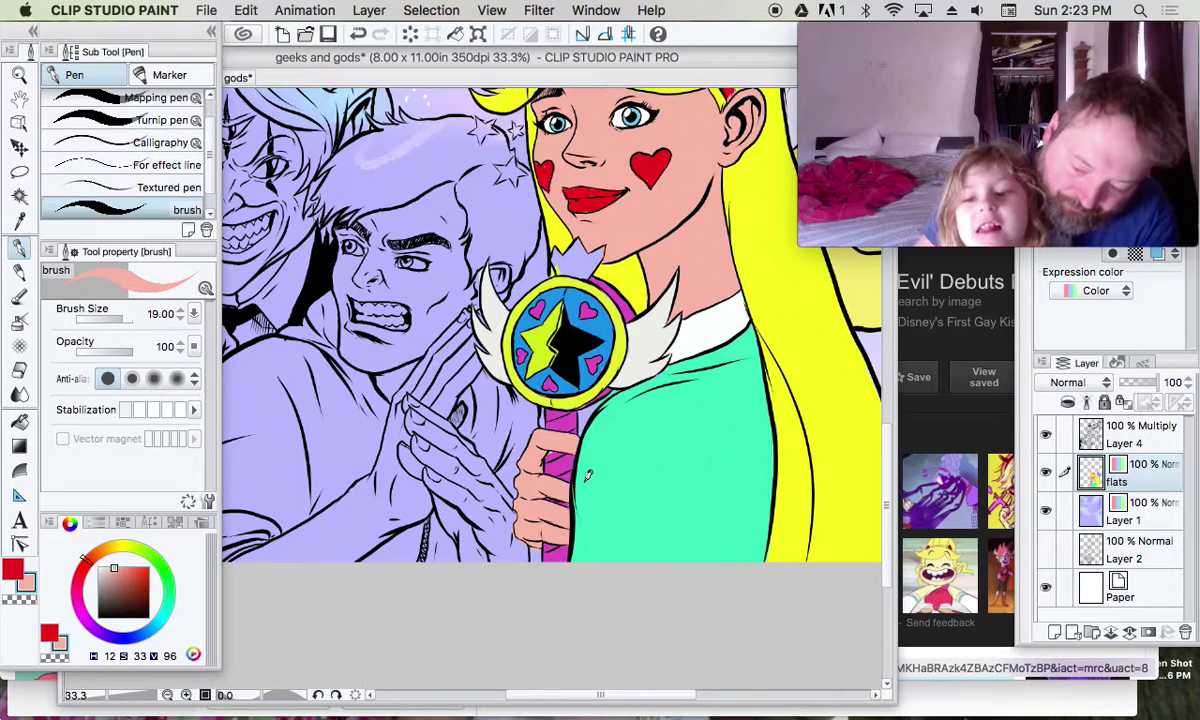
# Sample the red of the girl's horns (H 358, S 91, V 89) and touch up the red areas with the brush
pyautogui.moveTo(885, 505); pyautogui.dragTo(882, 450)
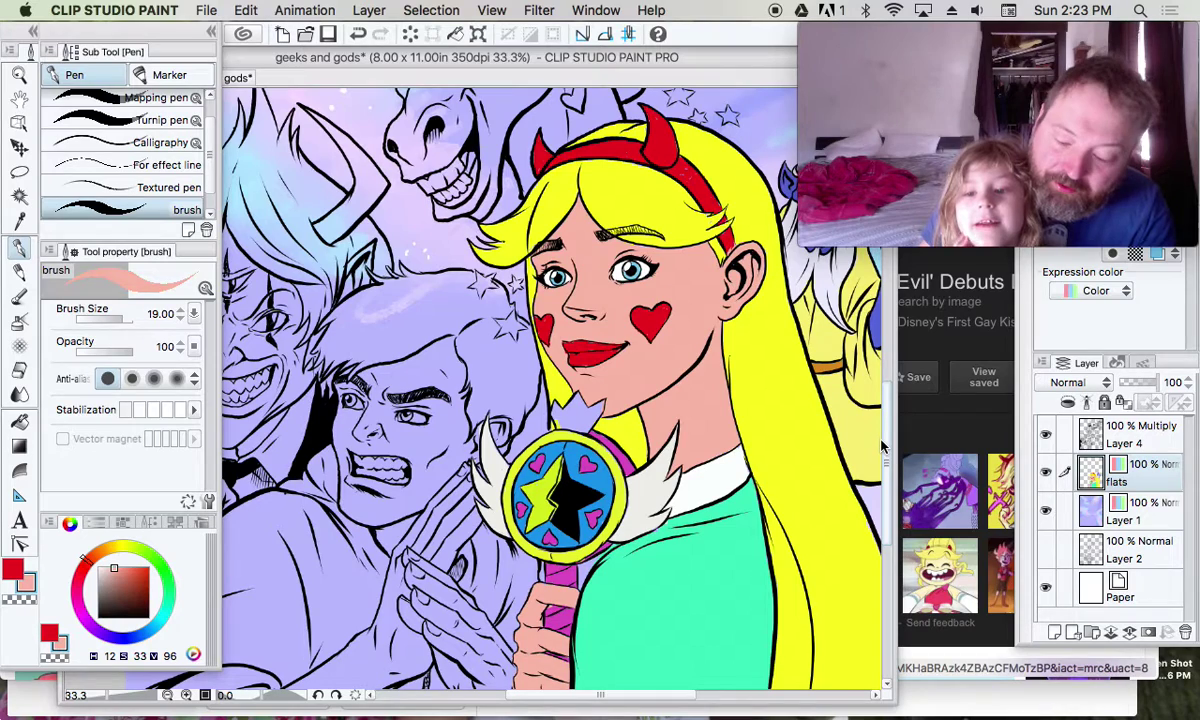
pyautogui.click(20, 217)
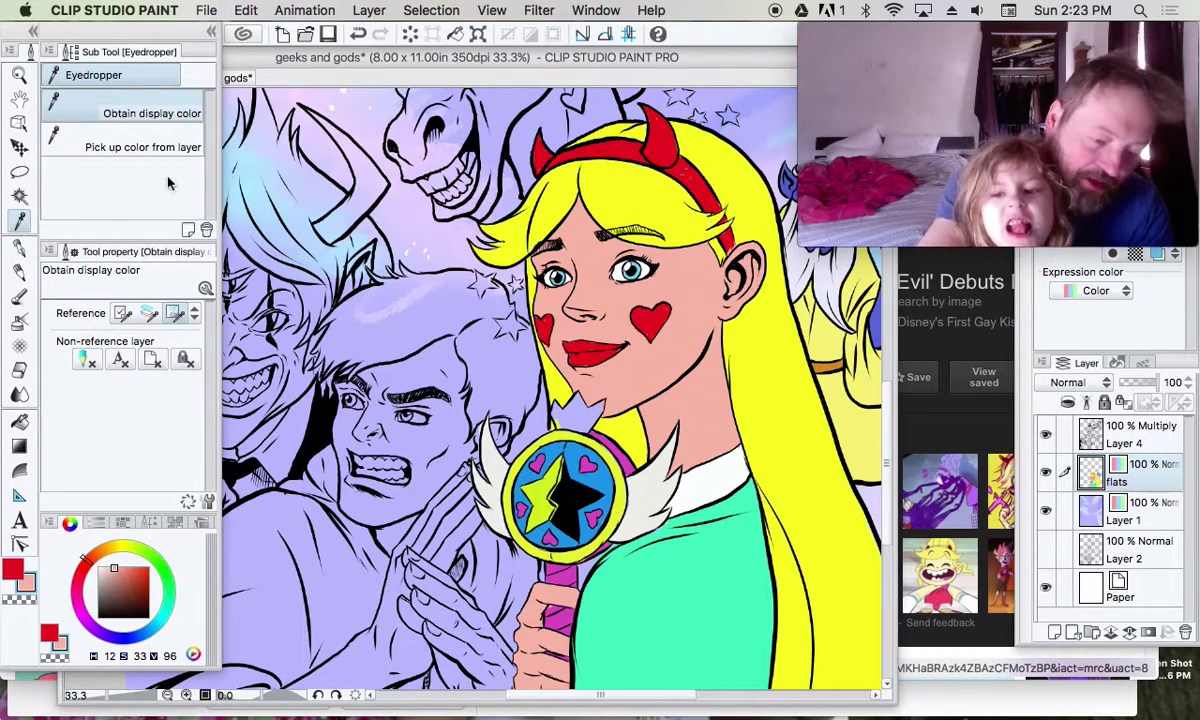
pyautogui.click(680, 135)
pyautogui.click(19, 247)
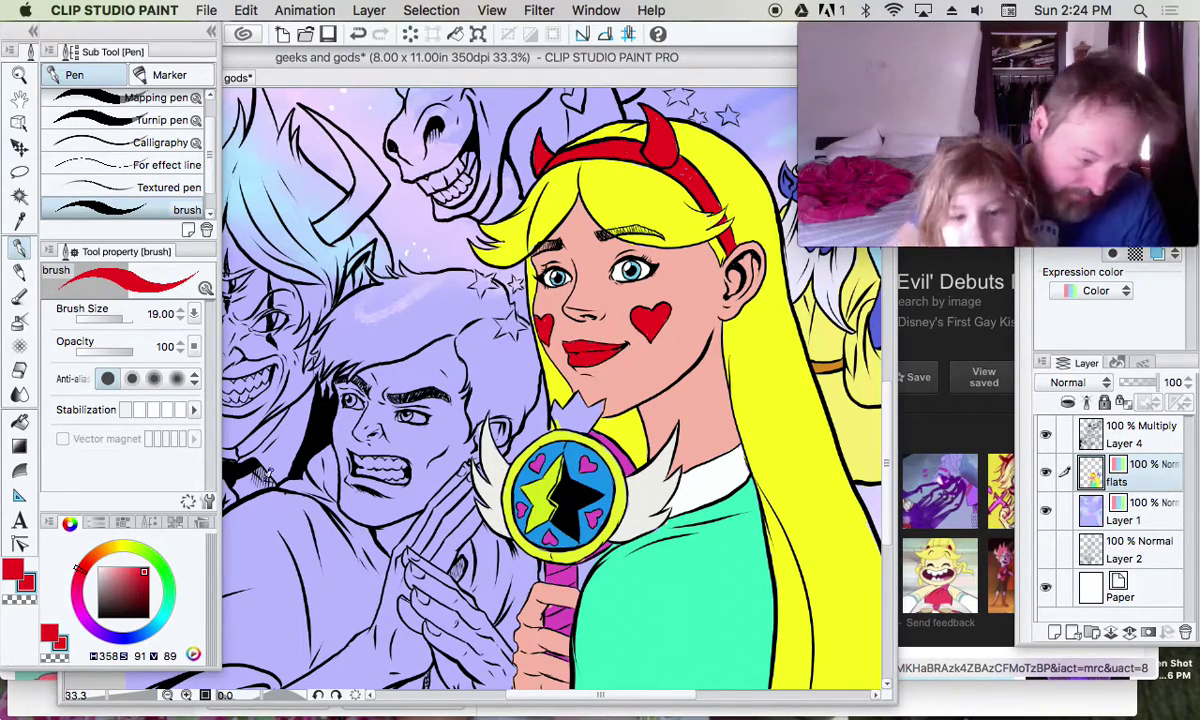
# Sample magenta (H 310, S 64, V 84) from the wand's rear rim and touch up the rim with the brush
pyautogui.click(19, 217)
pyautogui.click(588, 431)
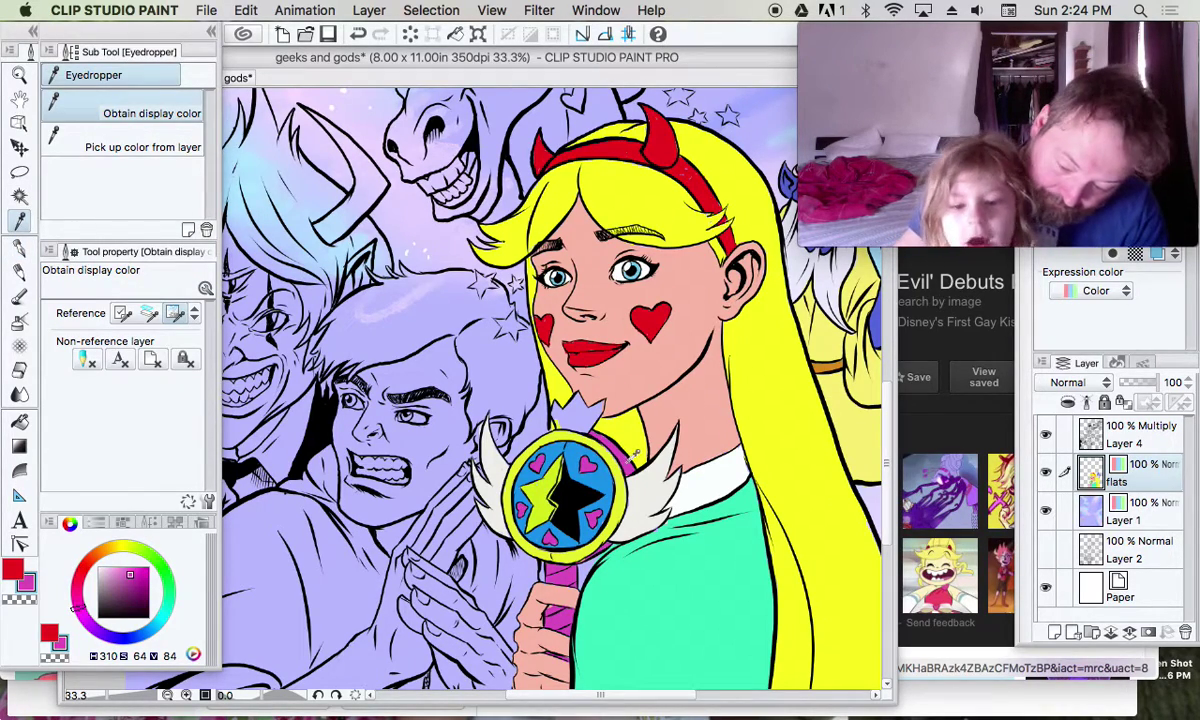
pyautogui.click(19, 243)
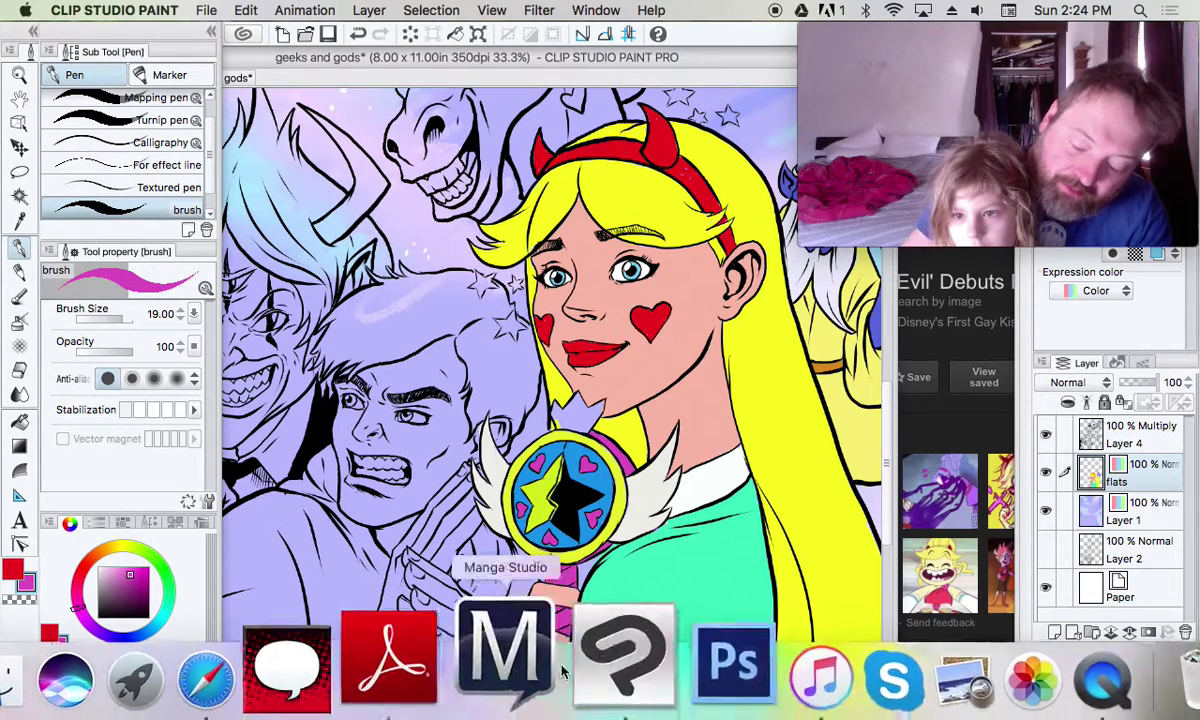
# Sample the dress's turquoise (H 165, S 75, V 91) and touch up the dress with the brush
pyautogui.click(21, 214)
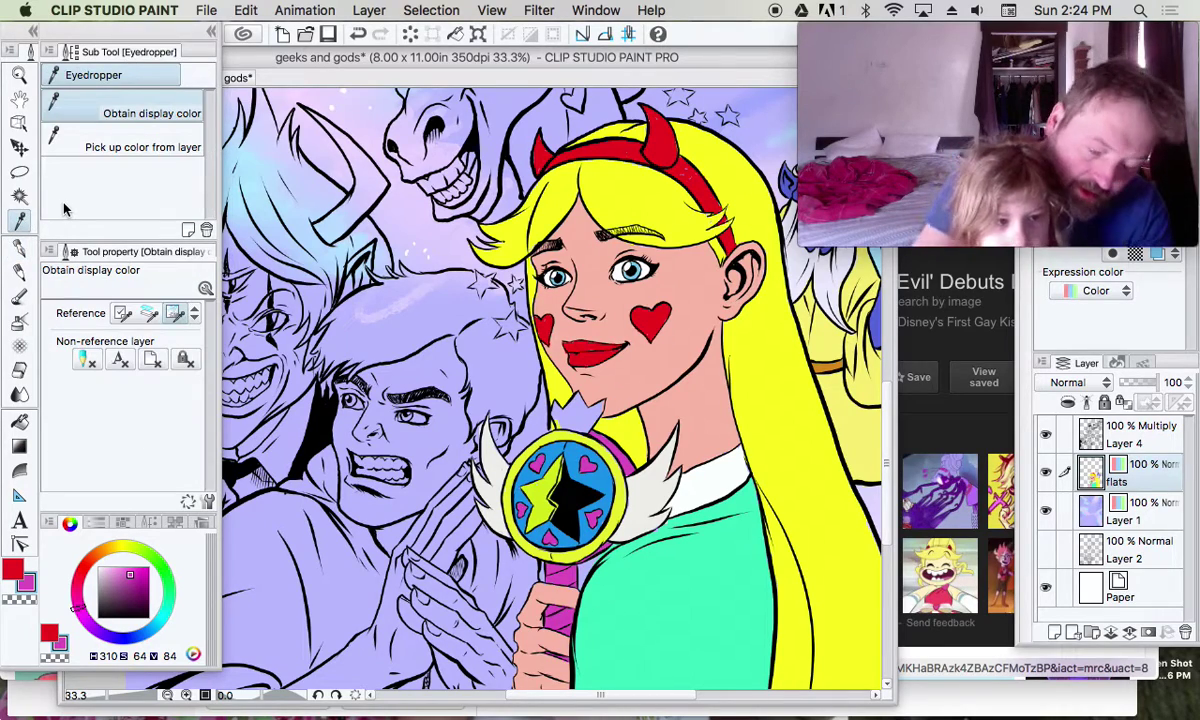
pyautogui.click(677, 516)
pyautogui.press('p')
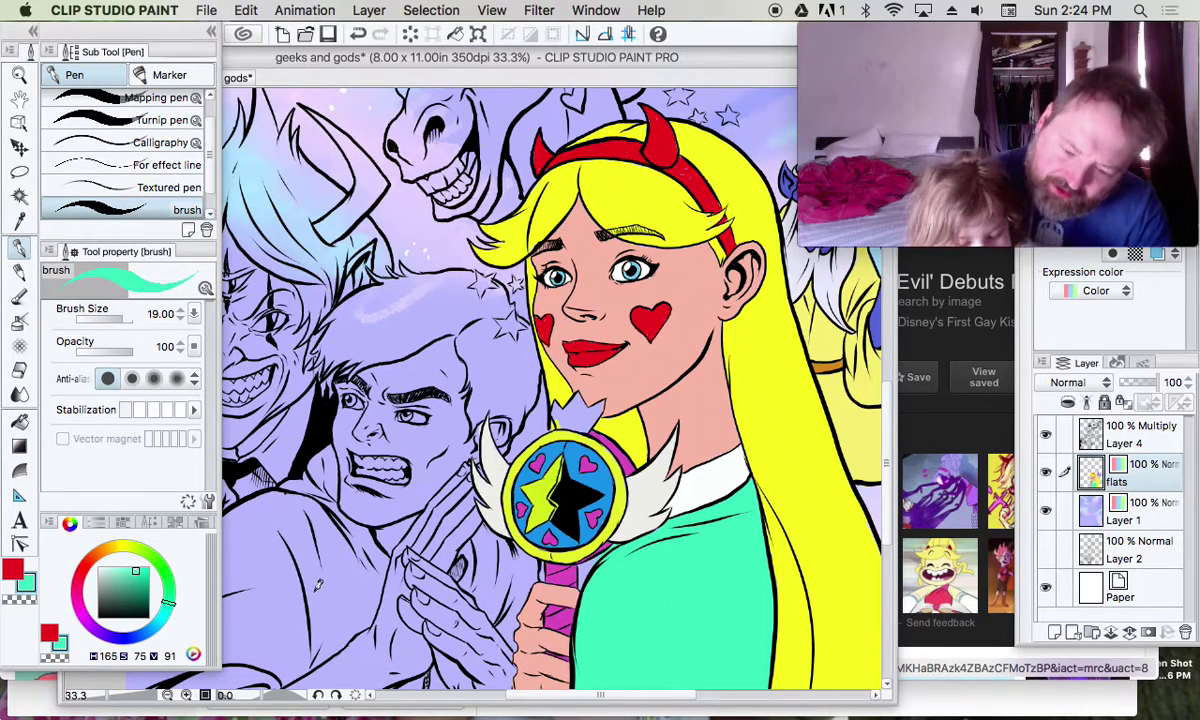
# Sample the wand ring's yellow (H 62, S 82, V 93) and touch up the wand head with the brush
pyautogui.click(21, 217)
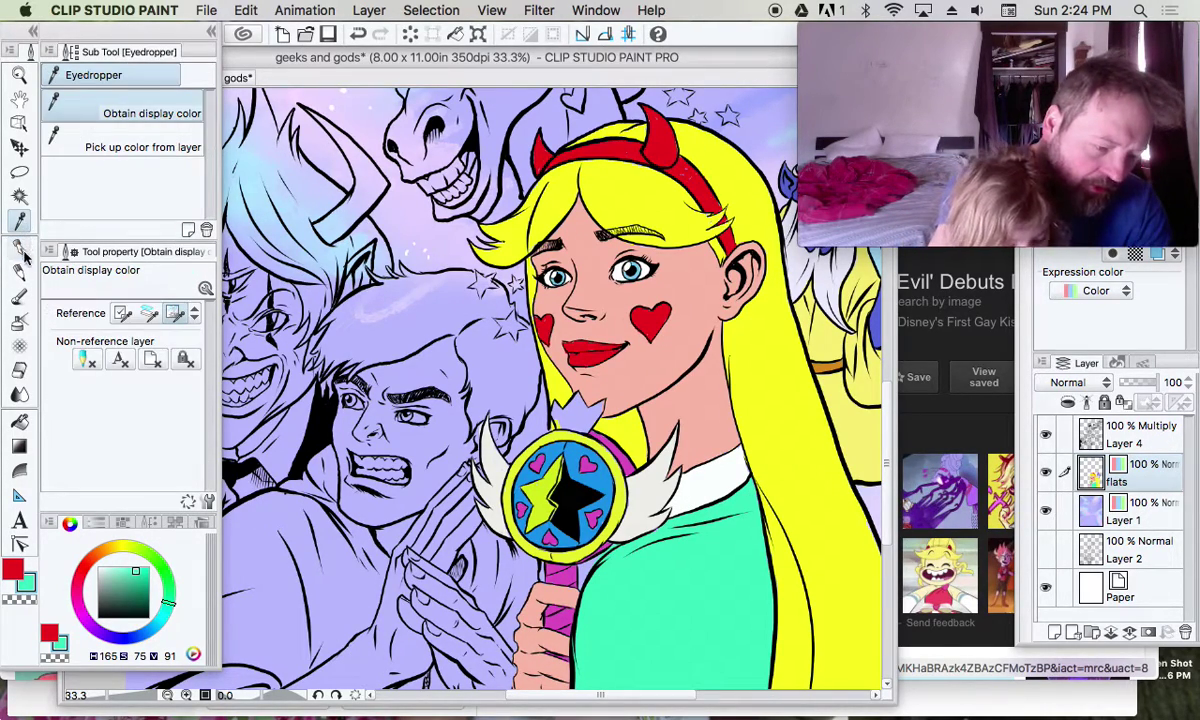
pyautogui.click(588, 470)
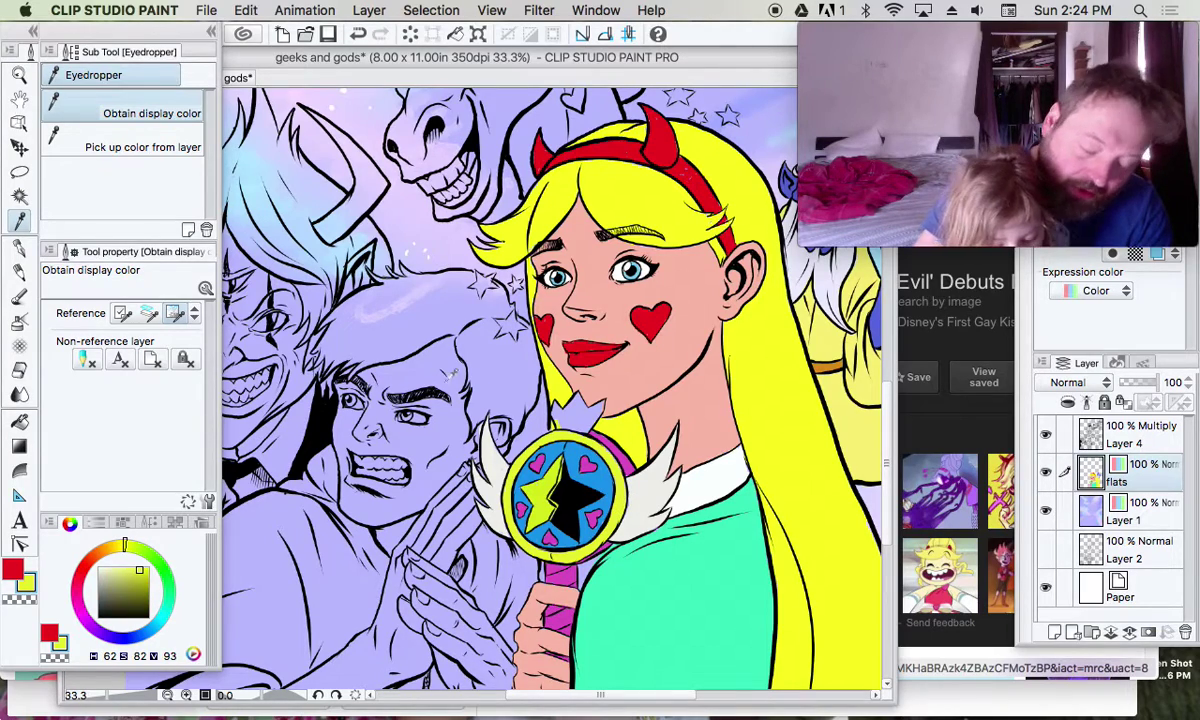
pyautogui.click(21, 247)
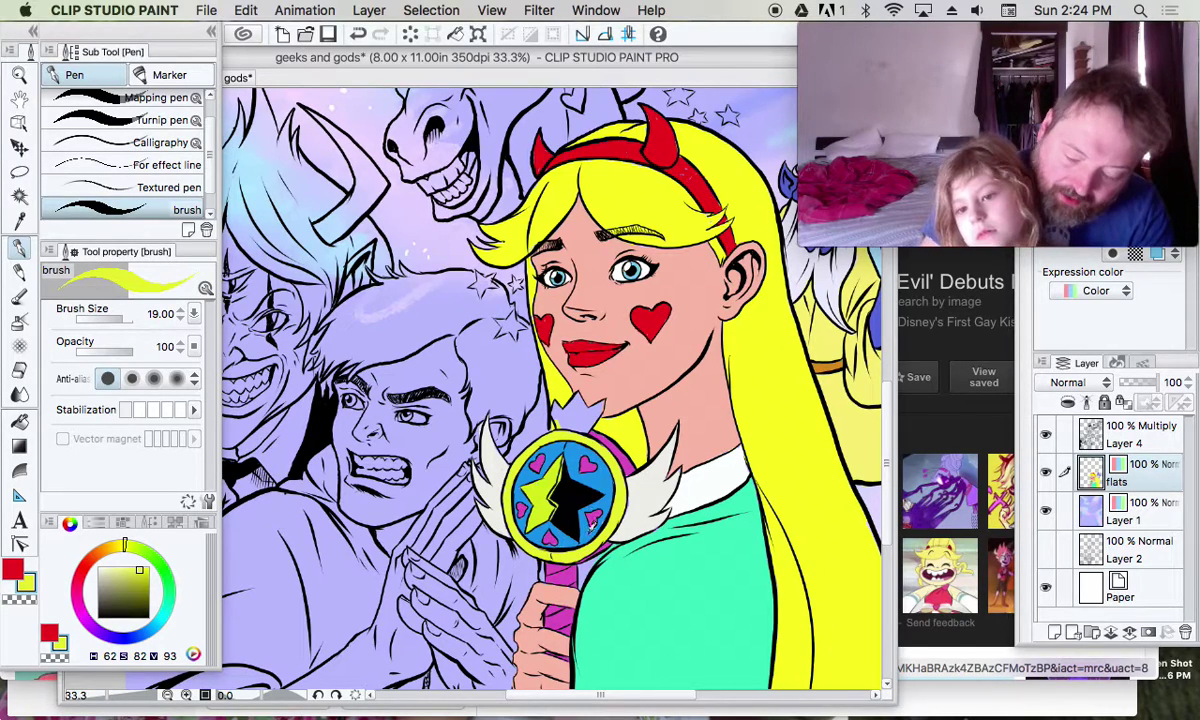
pyautogui.moveTo(541, 475); pyautogui.dragTo(605, 469)
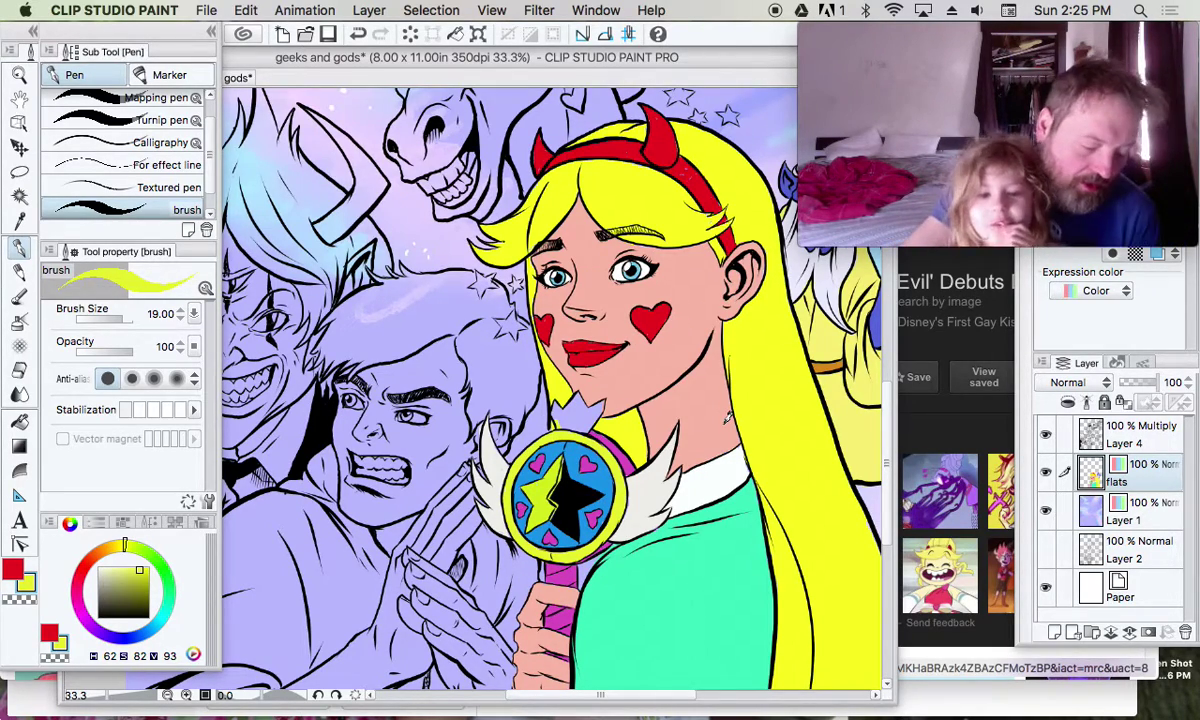
# Sample the hair's yellow (H 61, S 89, V 98) and paint the small crown on top of the wand
pyautogui.click(20, 218)
pyautogui.click(610, 178)
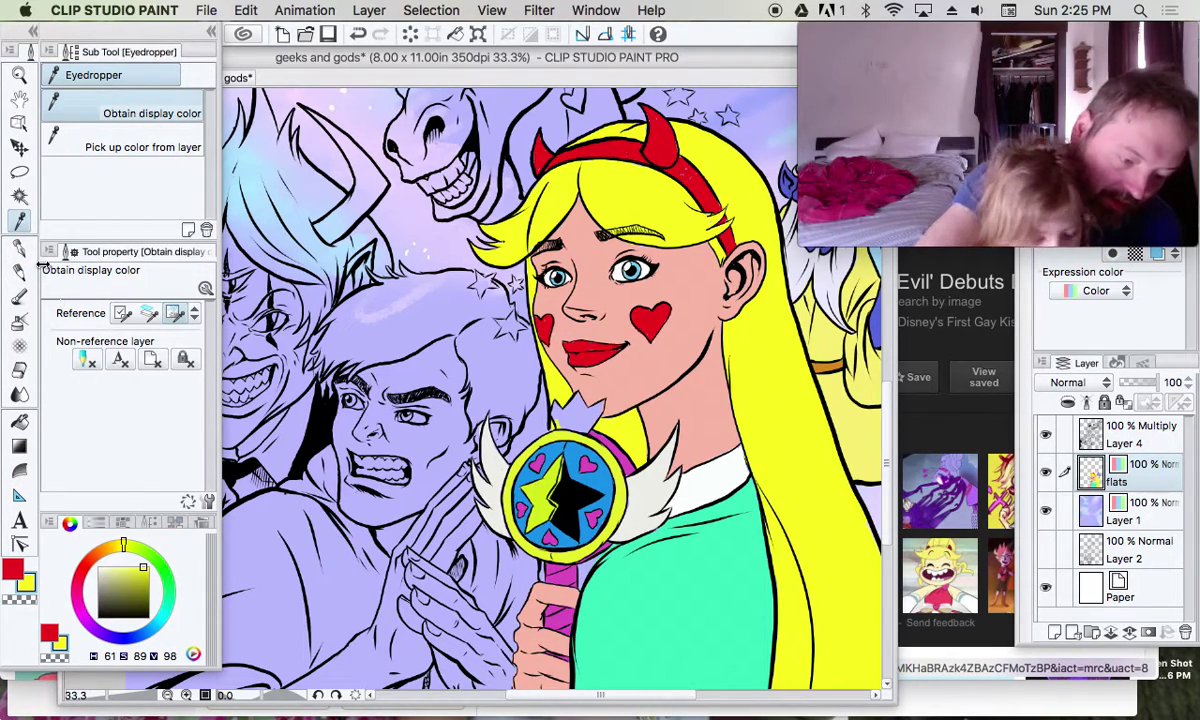
pyautogui.click(19, 246)
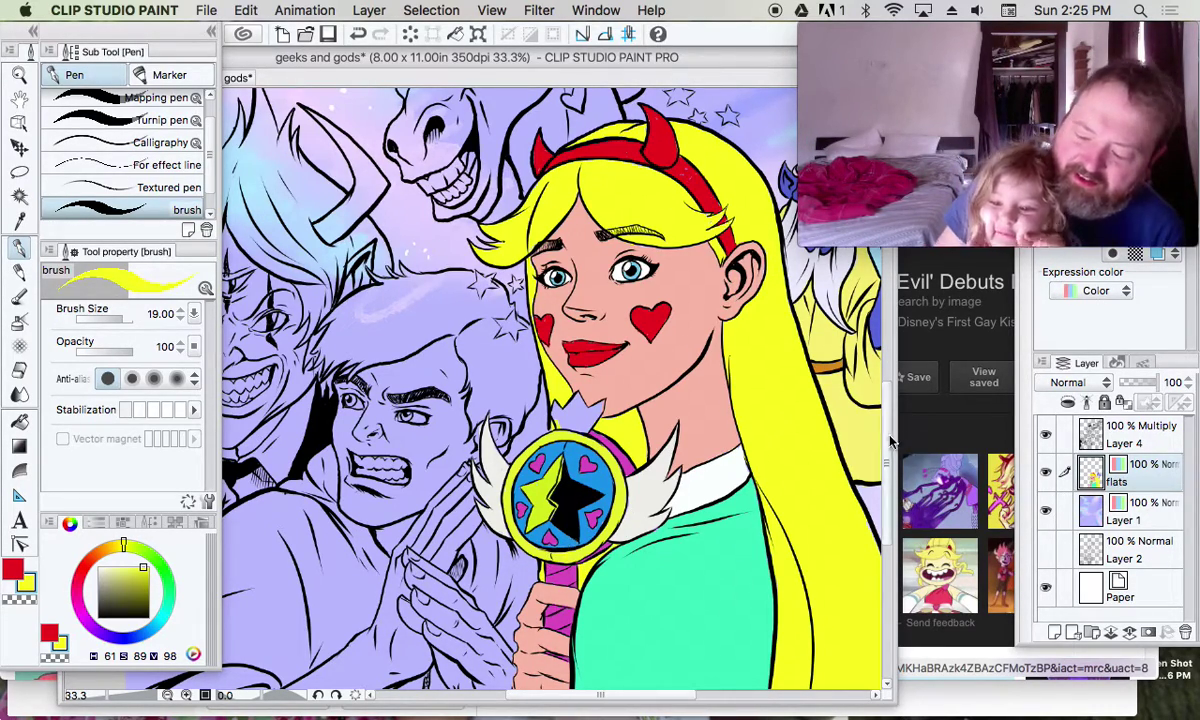
pyautogui.scroll(-3, 870, 425)
pyautogui.scroll(3, 870, 425)
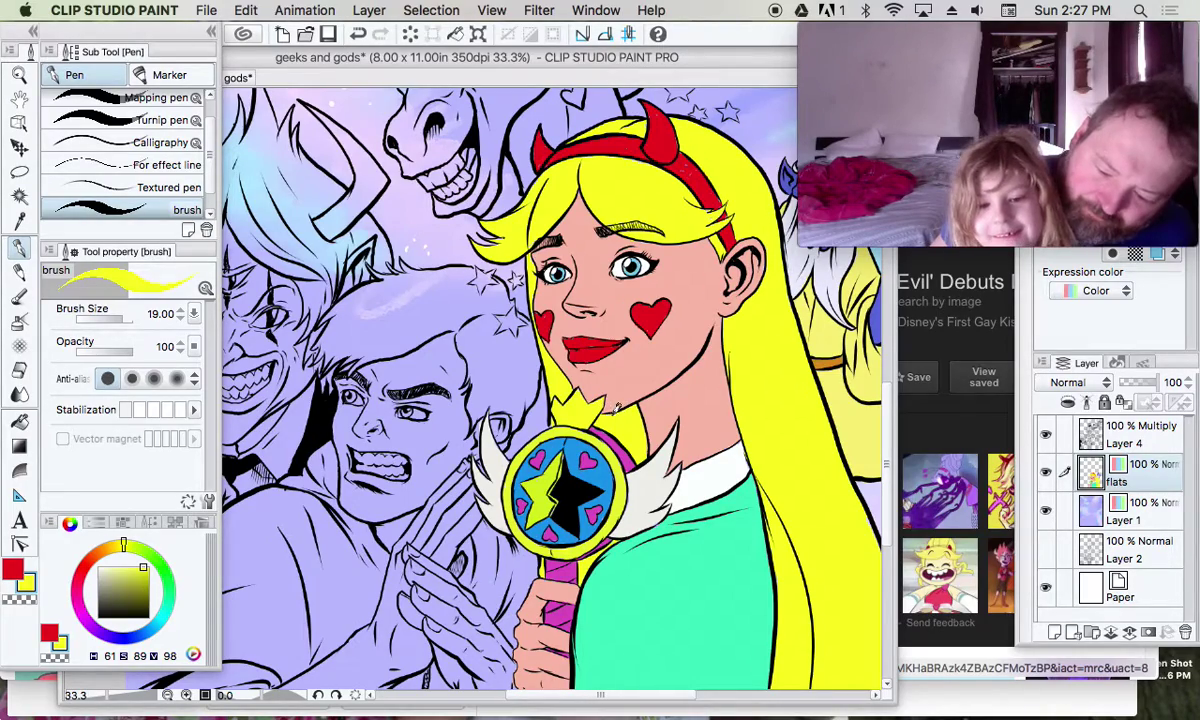
# Switch to Safari and open the Pony Head picture from the Star vs. the Forces of Evil image results as the unicorn's reference
pyautogui.scroll(1, 885, 470)
pyautogui.scroll(6, 885, 470)
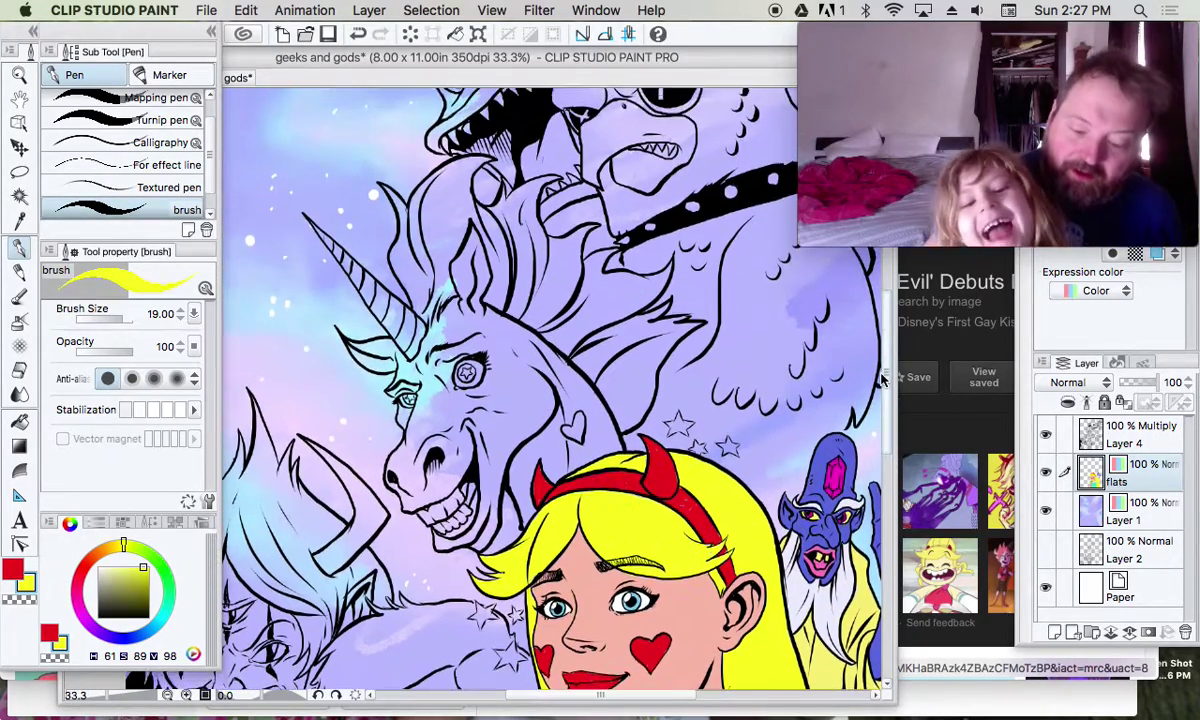
pyautogui.click(971, 551)
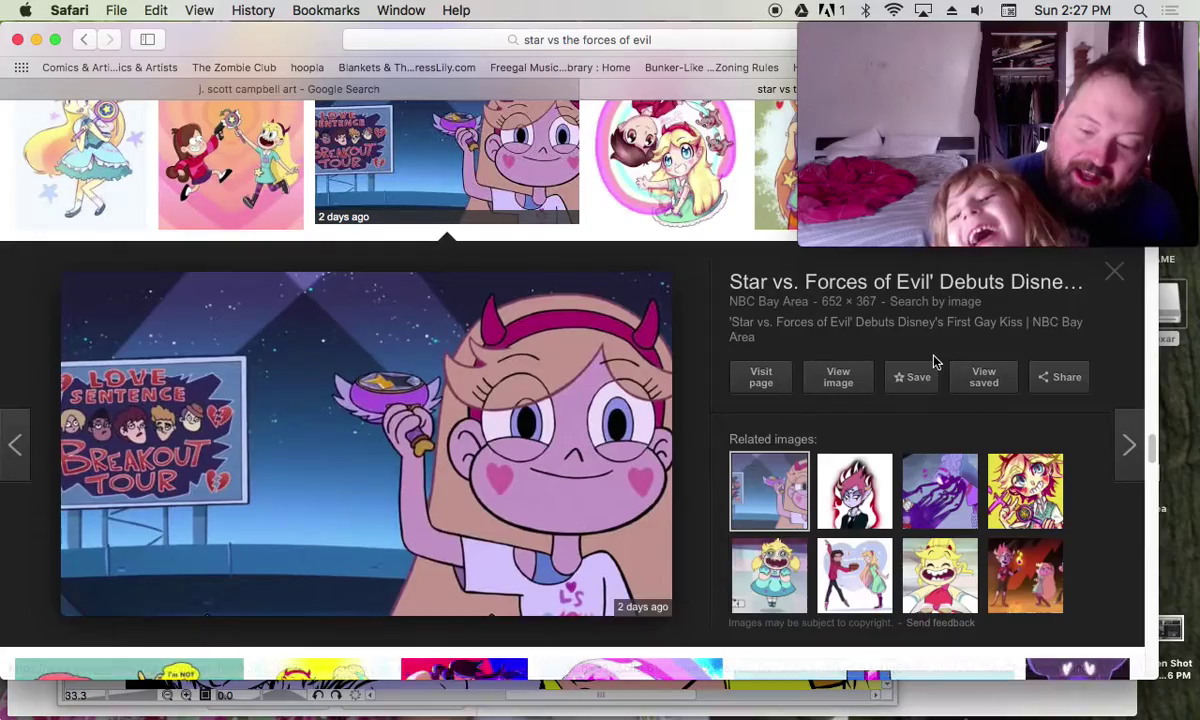
pyautogui.moveTo(1148, 428); pyautogui.dragTo(1148, 296)
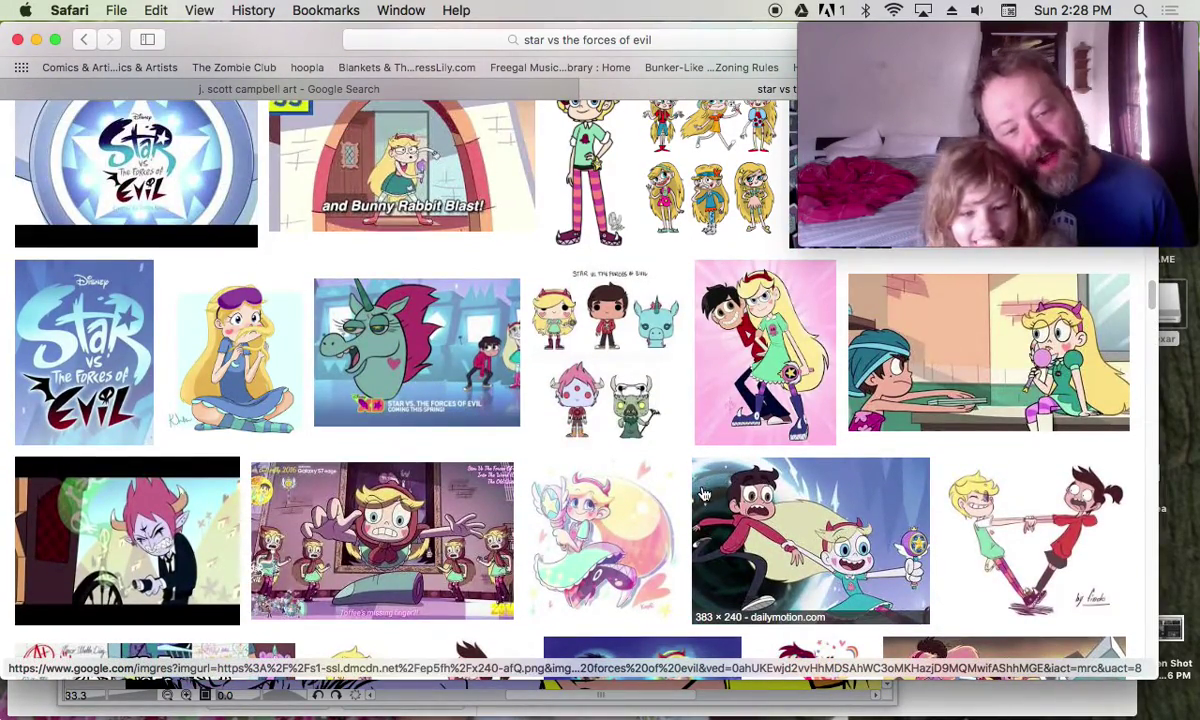
pyautogui.moveTo(740, 712)
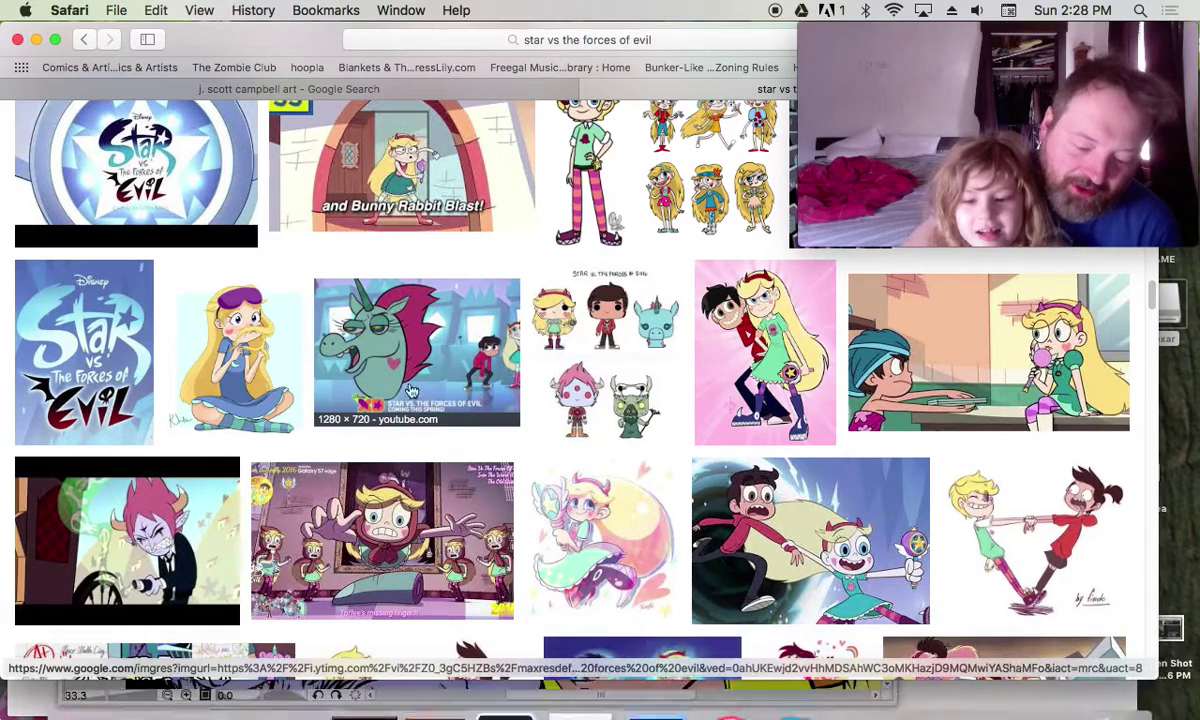
pyautogui.click(430, 380)
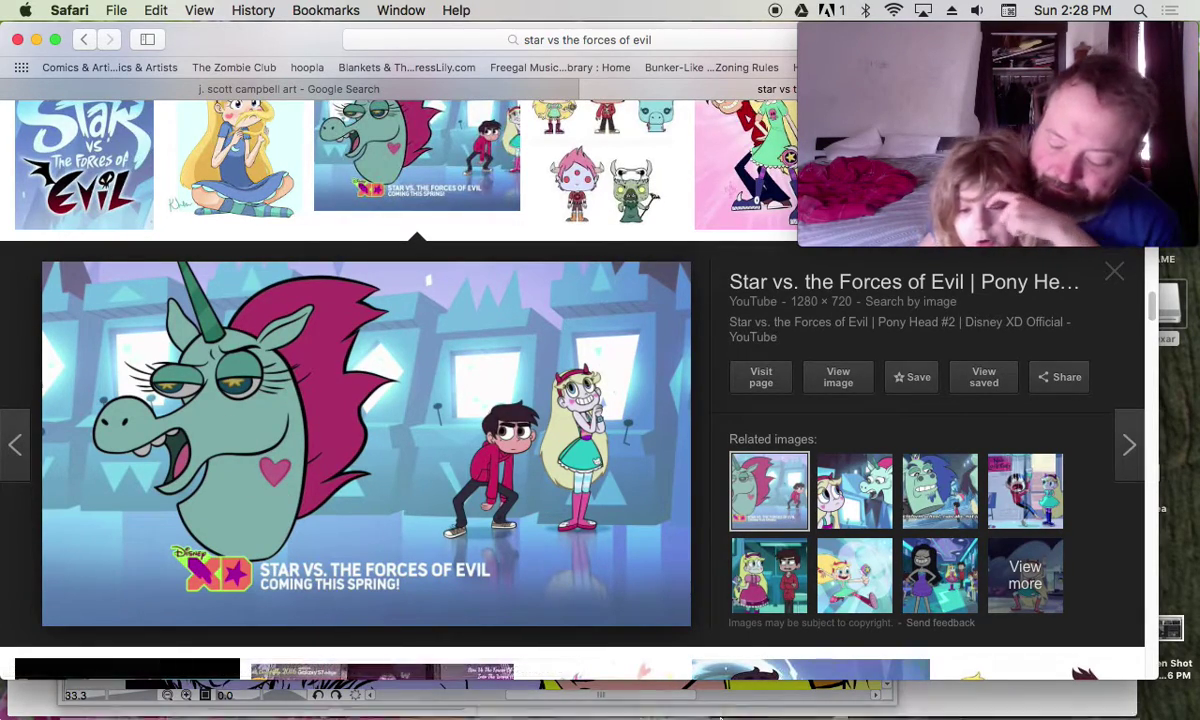
# Return to Clip Studio Paint and mix a green (H 160, S 89, V 98) for the unicorn, checking it against the Pony Head reference
pyautogui.moveTo(712, 712)
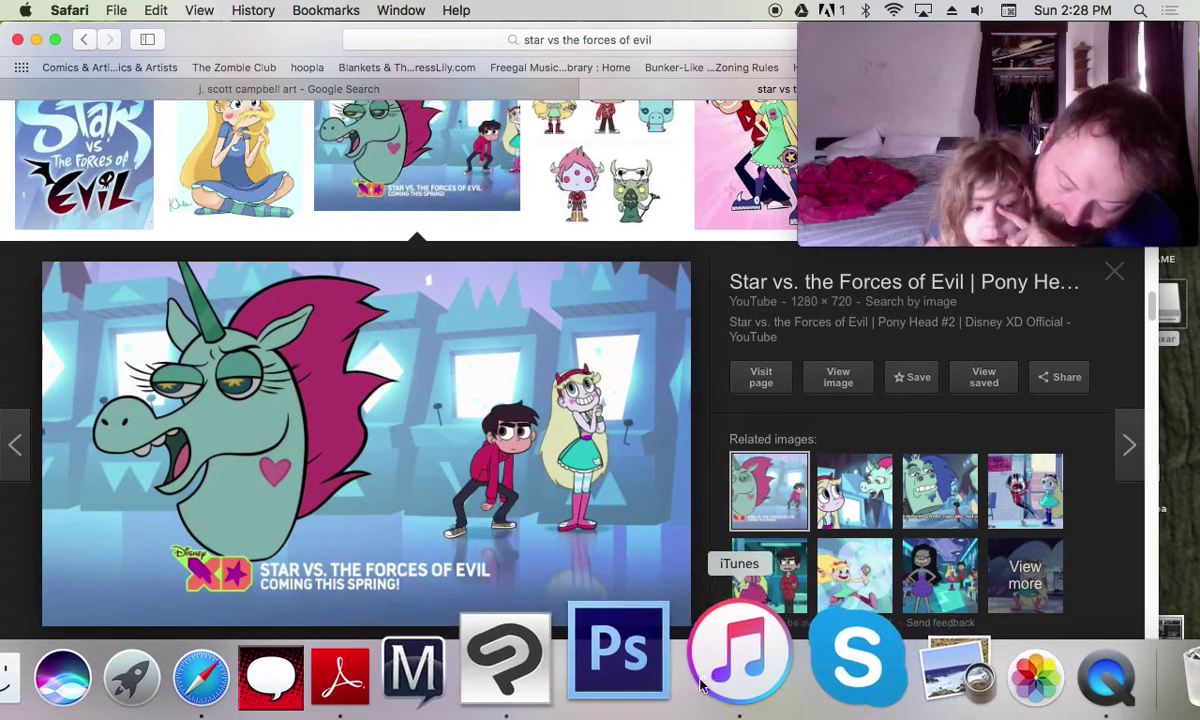
pyautogui.click(580, 680)
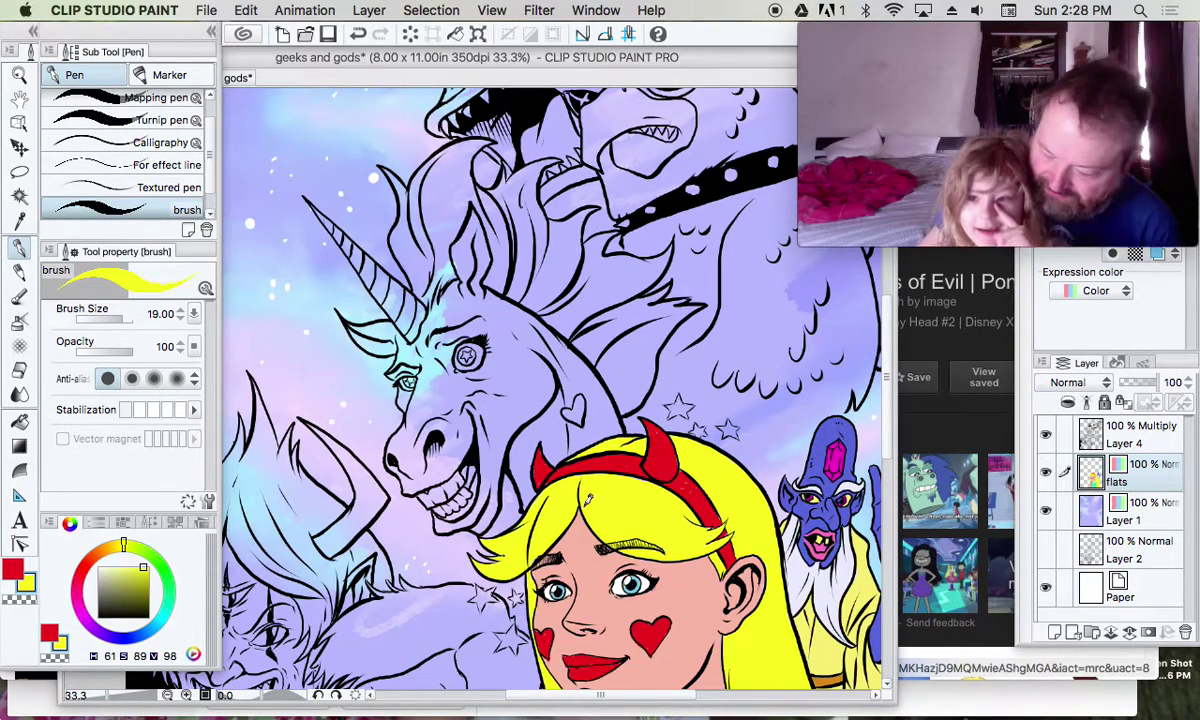
pyautogui.moveTo(123, 545)
pyautogui.mouseDown()
pyautogui.moveTo(176, 578)
pyautogui.moveTo(193, 617)
pyautogui.mouseUp()
pyautogui.click(898, 395)
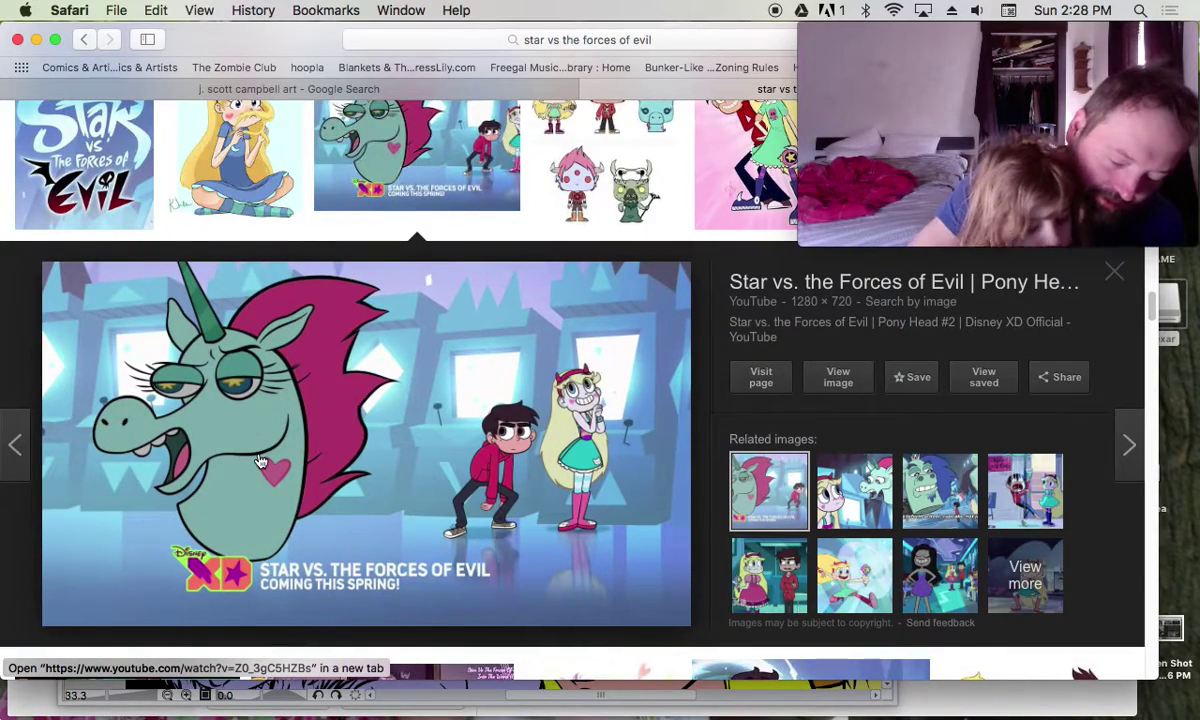
pyautogui.click(593, 612)
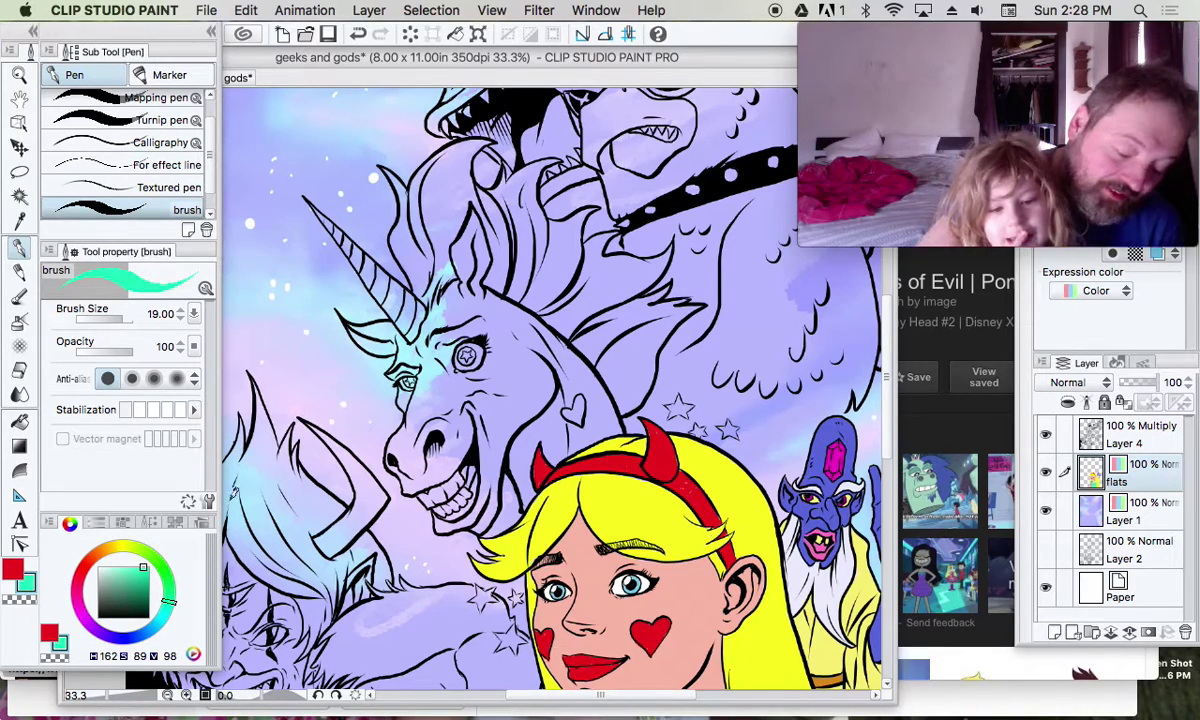
pyautogui.moveTo(165, 623); pyautogui.dragTo(175, 615)
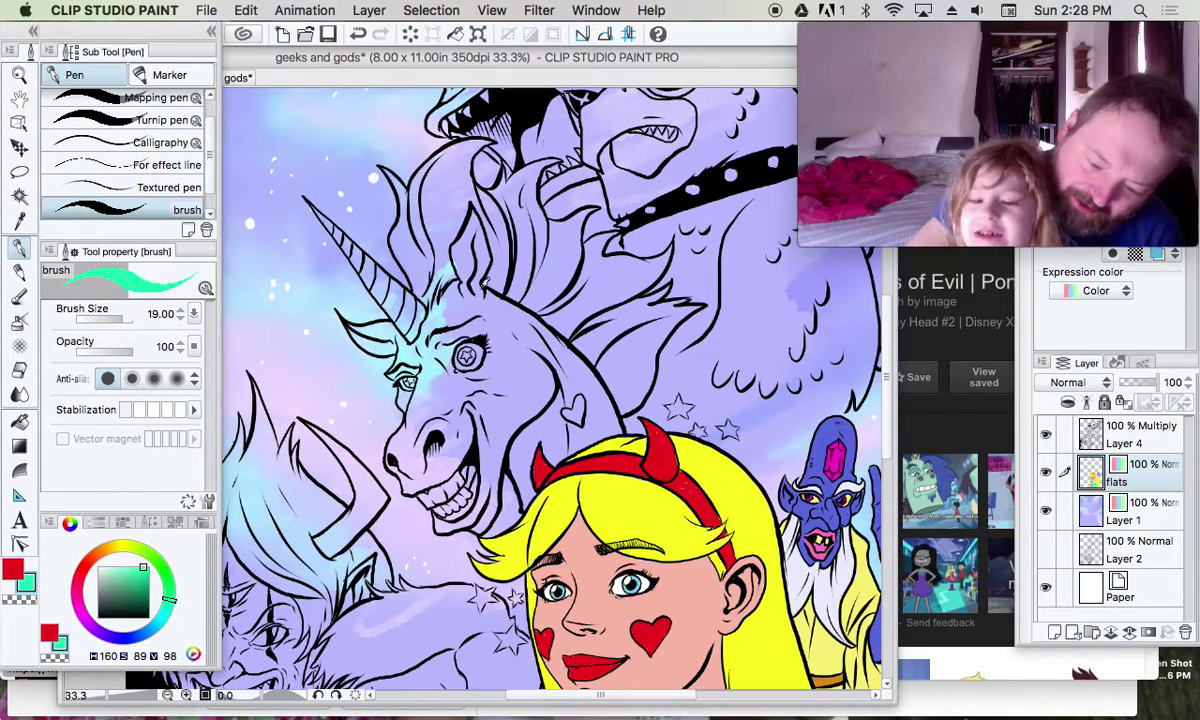
# Outline the unicorn's head, horn and ears in green with the brush and fill the enclosed areas with the same colour
pyautogui.moveTo(505, 295)
pyautogui.mouseDown()
pyautogui.moveTo(545, 318)
pyautogui.moveTo(620, 422)
pyautogui.mouseUp()
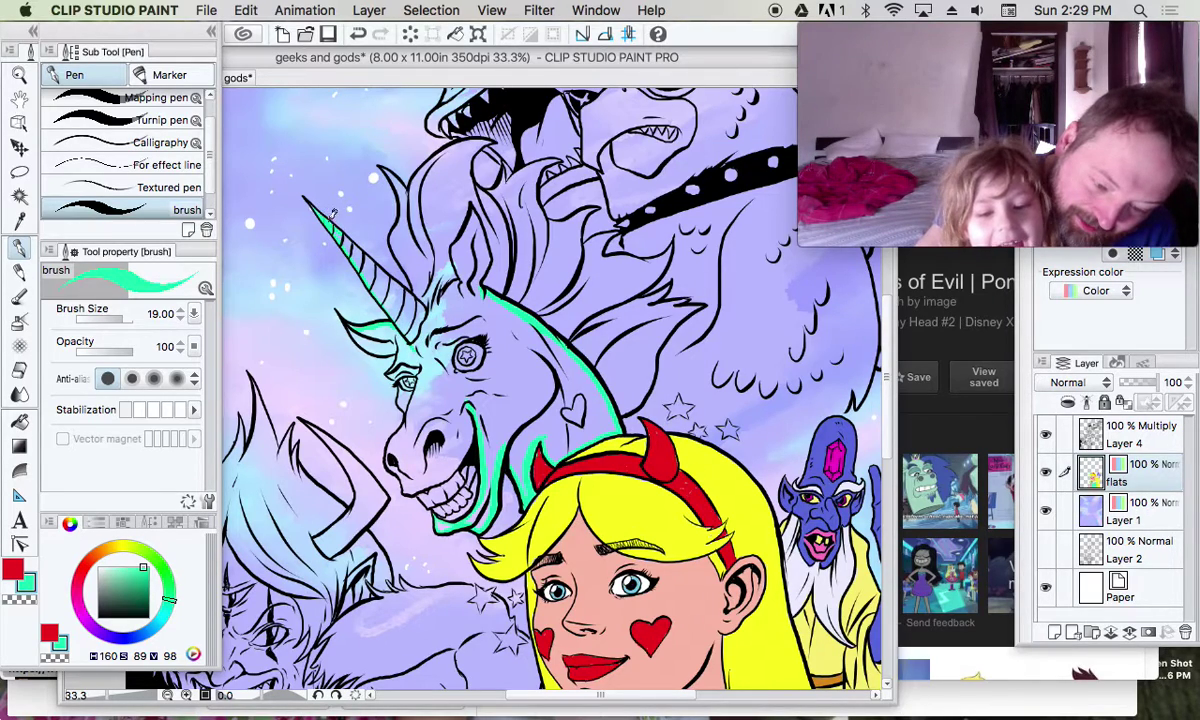
pyautogui.moveTo(355, 237); pyautogui.dragTo(407, 290)
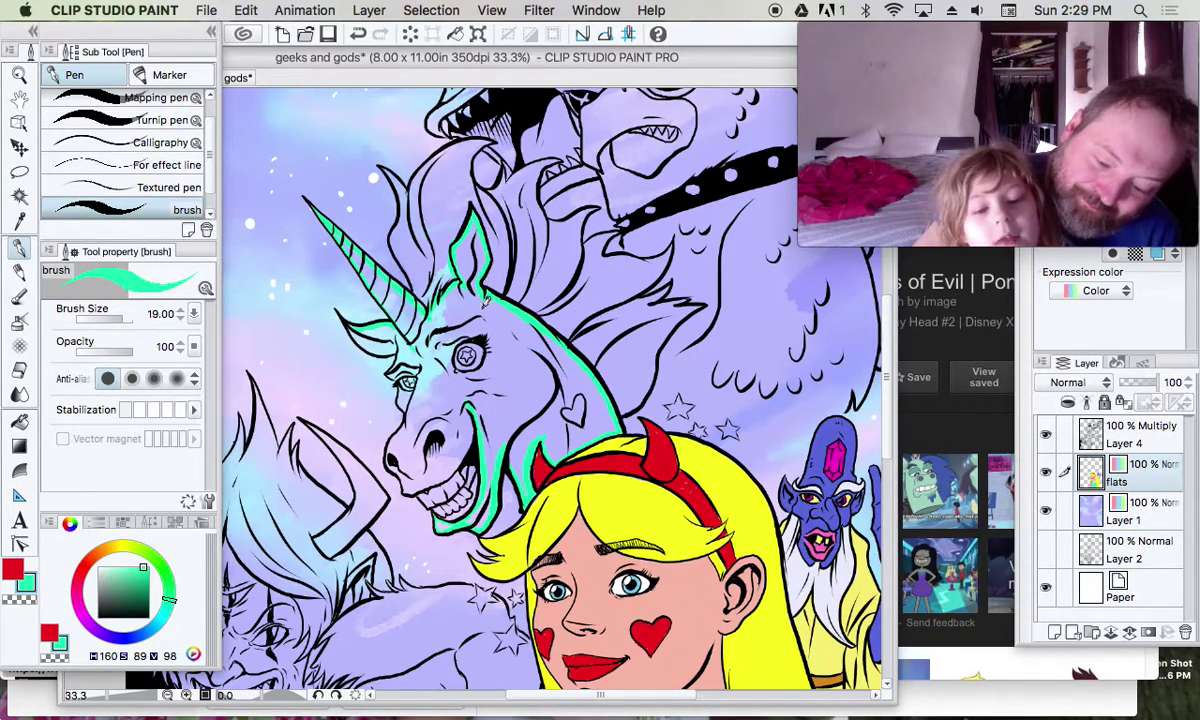
pyautogui.moveTo(336, 316); pyautogui.dragTo(378, 344)
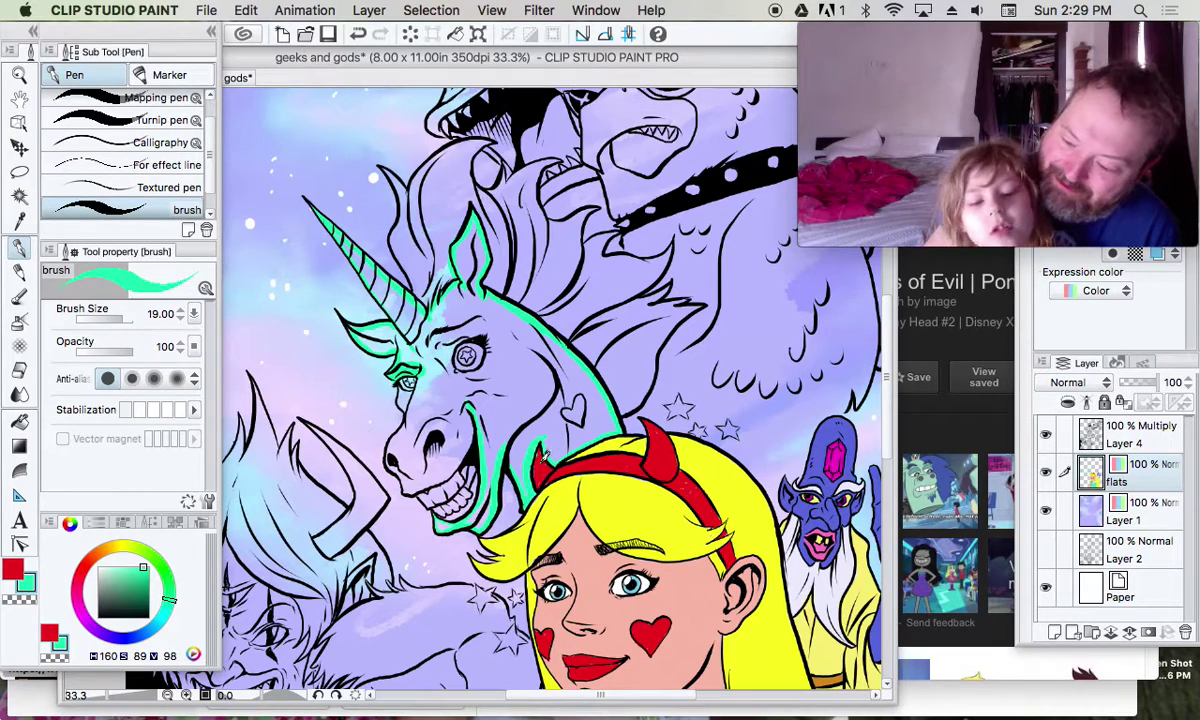
pyautogui.moveTo(376, 358)
pyautogui.mouseDown()
pyautogui.moveTo(398, 395)
pyautogui.moveTo(388, 460)
pyautogui.moveTo(425, 448)
pyautogui.moveTo(446, 408)
pyautogui.moveTo(445, 380)
pyautogui.moveTo(390, 386)
pyautogui.moveTo(431, 290)
pyautogui.mouseUp()
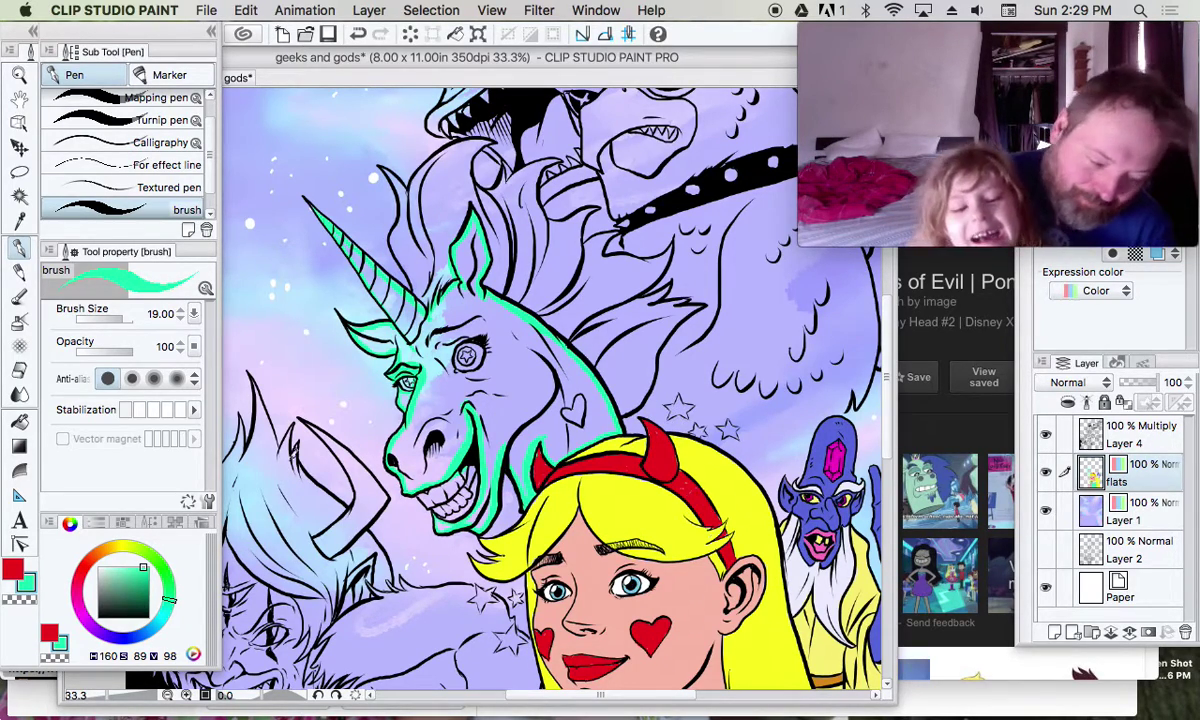
pyautogui.click(19, 420)
pyautogui.click(490, 345)
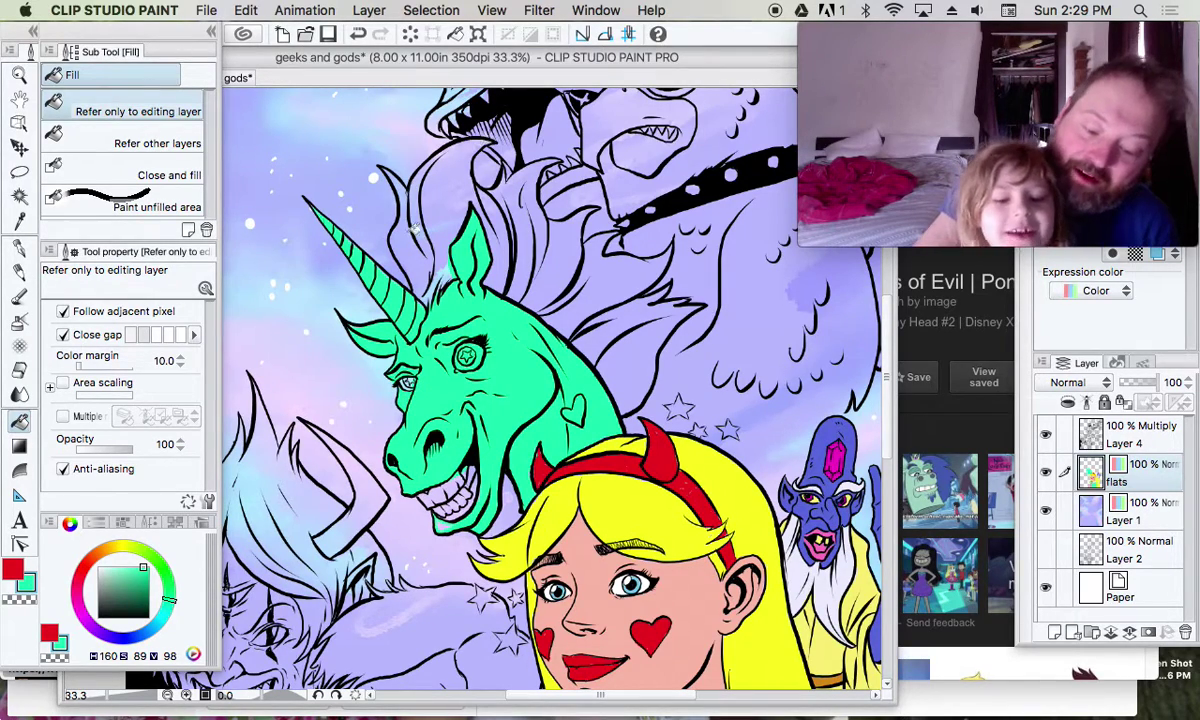
# Change the colour to magenta (H 325, S 89, V 98), brush the mane's edge beside the unicorn's ear and undo the last stroke
pyautogui.moveTo(152, 580)
pyautogui.mouseDown()
pyautogui.moveTo(160, 556)
pyautogui.moveTo(105, 530)
pyautogui.moveTo(89, 602)
pyautogui.moveTo(80, 565)
pyautogui.mouseUp()
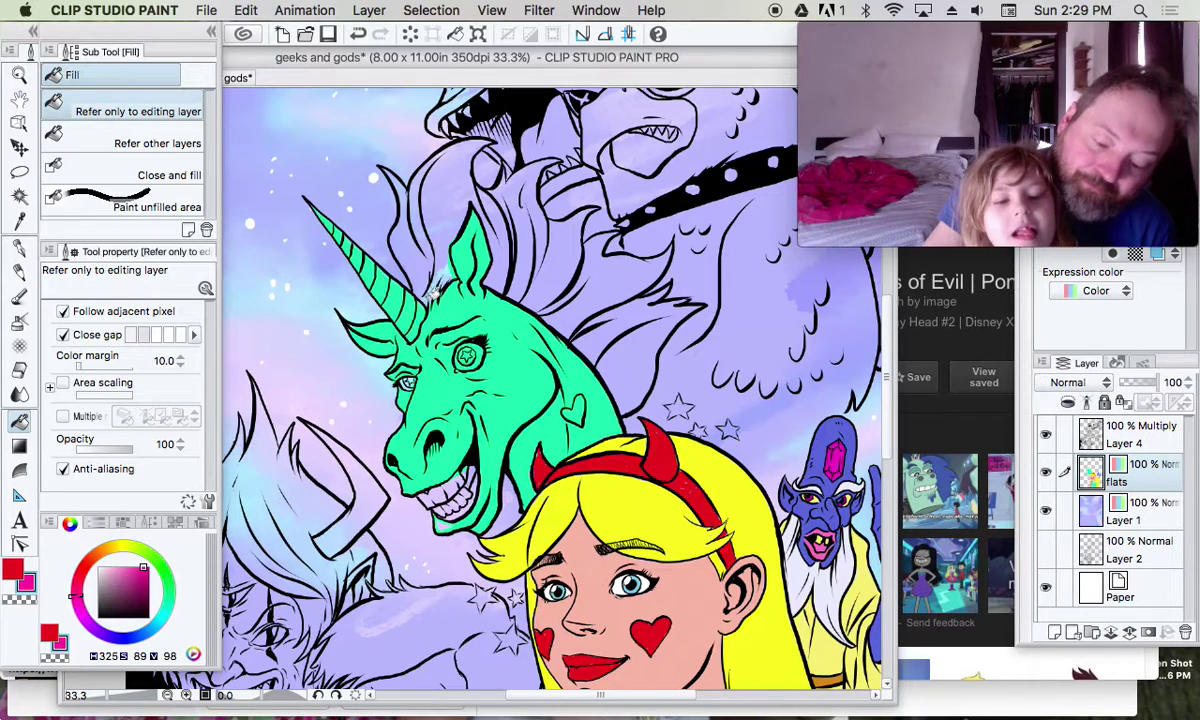
pyautogui.click(19, 247)
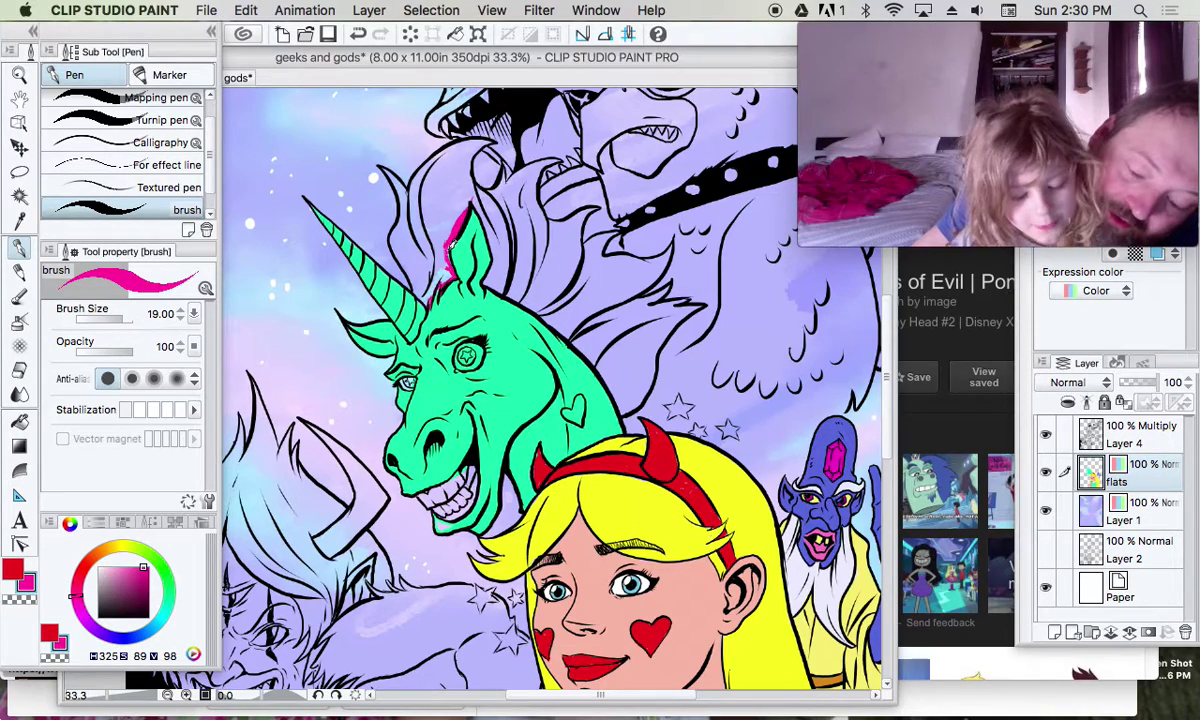
pyautogui.moveTo(450, 243); pyautogui.dragTo(453, 255)
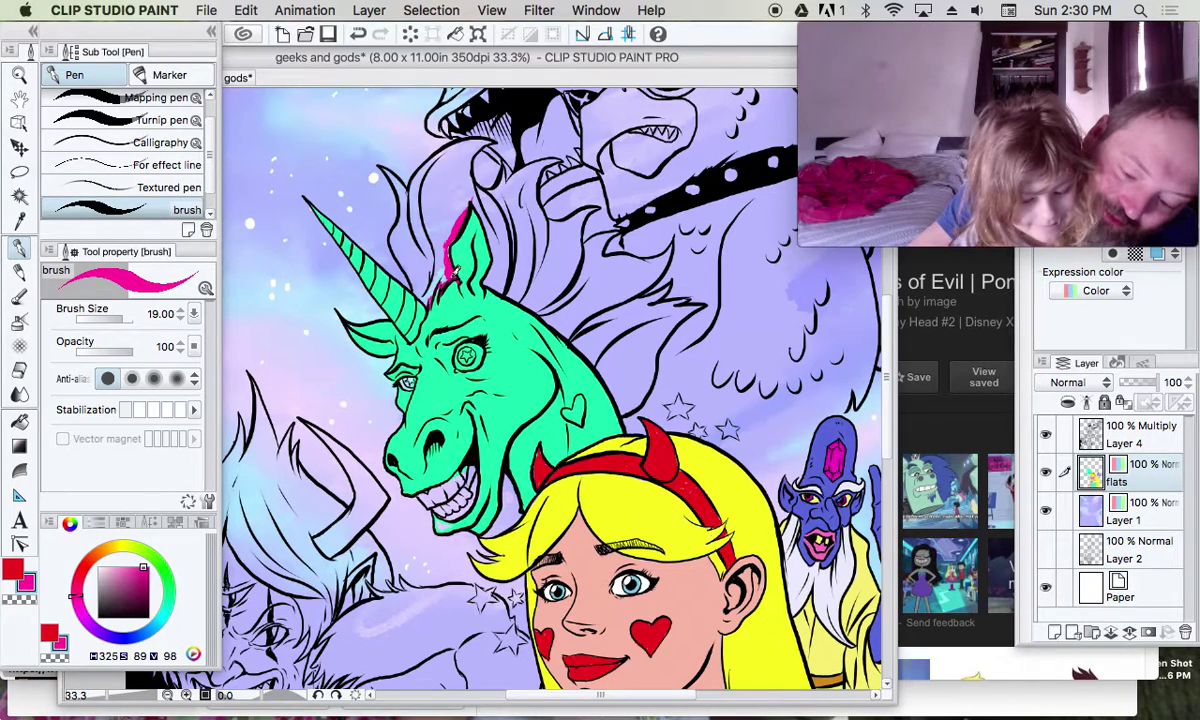
pyautogui.moveTo(458, 245); pyautogui.dragTo(472, 284)
pyautogui.click(246, 10)
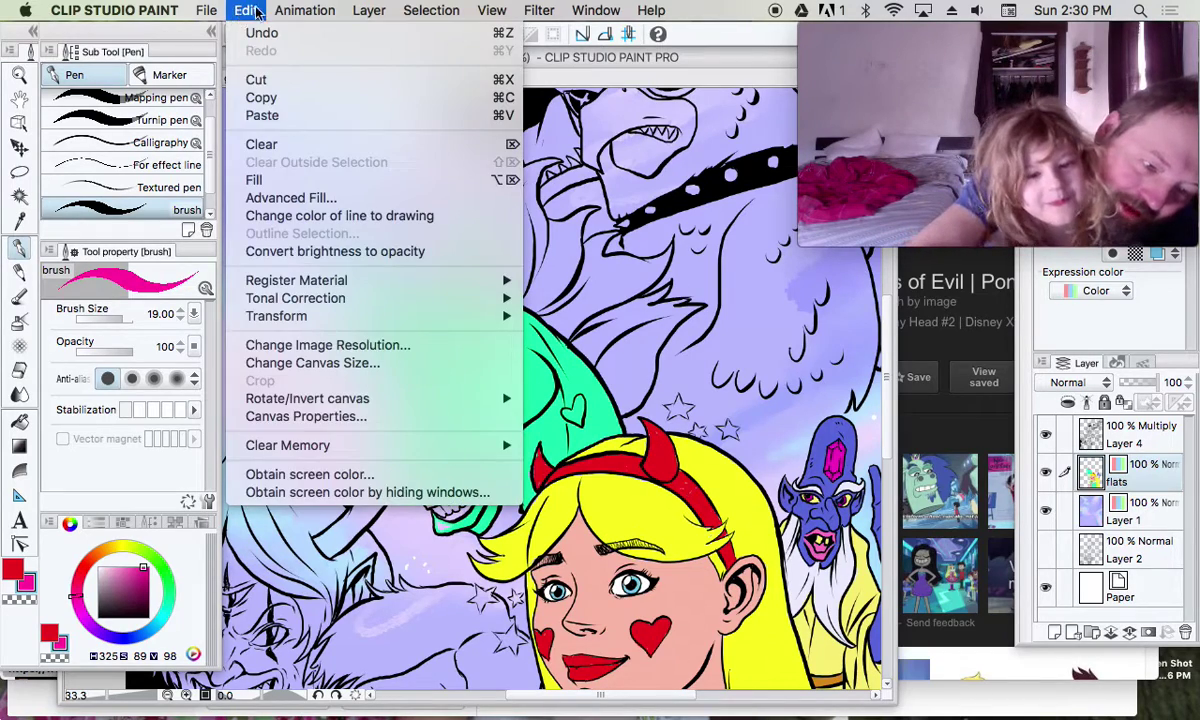
pyautogui.click(340, 35)
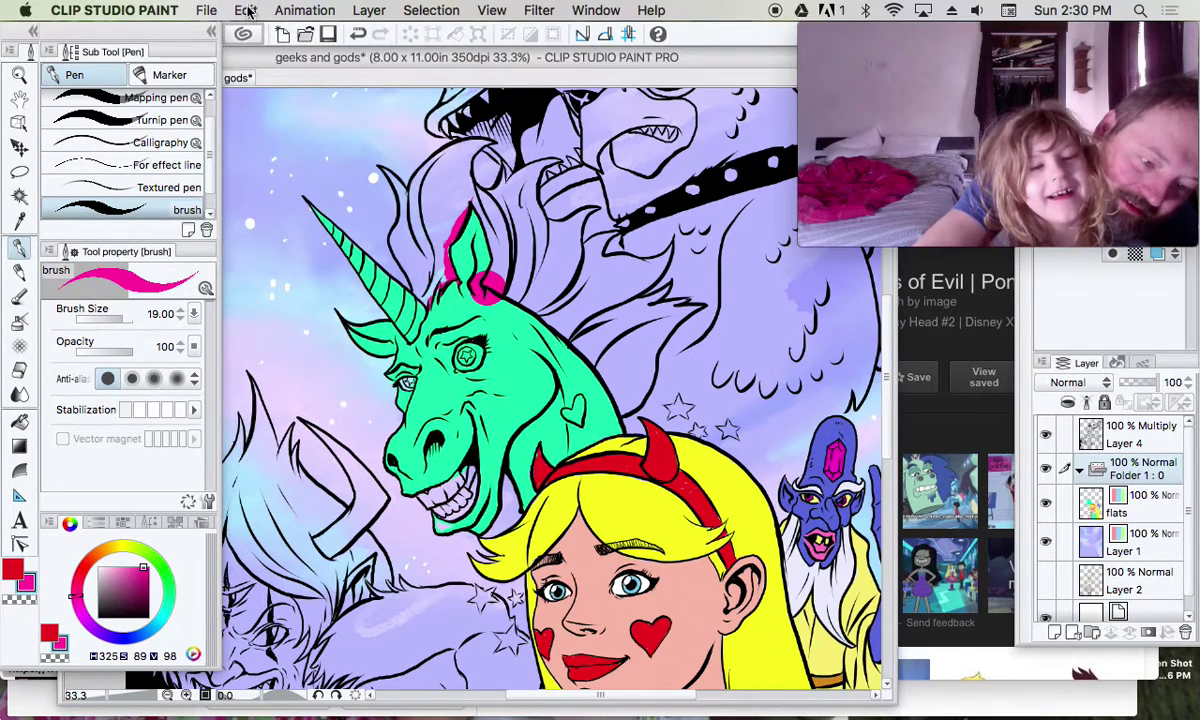
# Quit the CLIP STUDIO launcher, agreeing to stop the cloud sync, and return to the illustration
pyautogui.press('Tab')
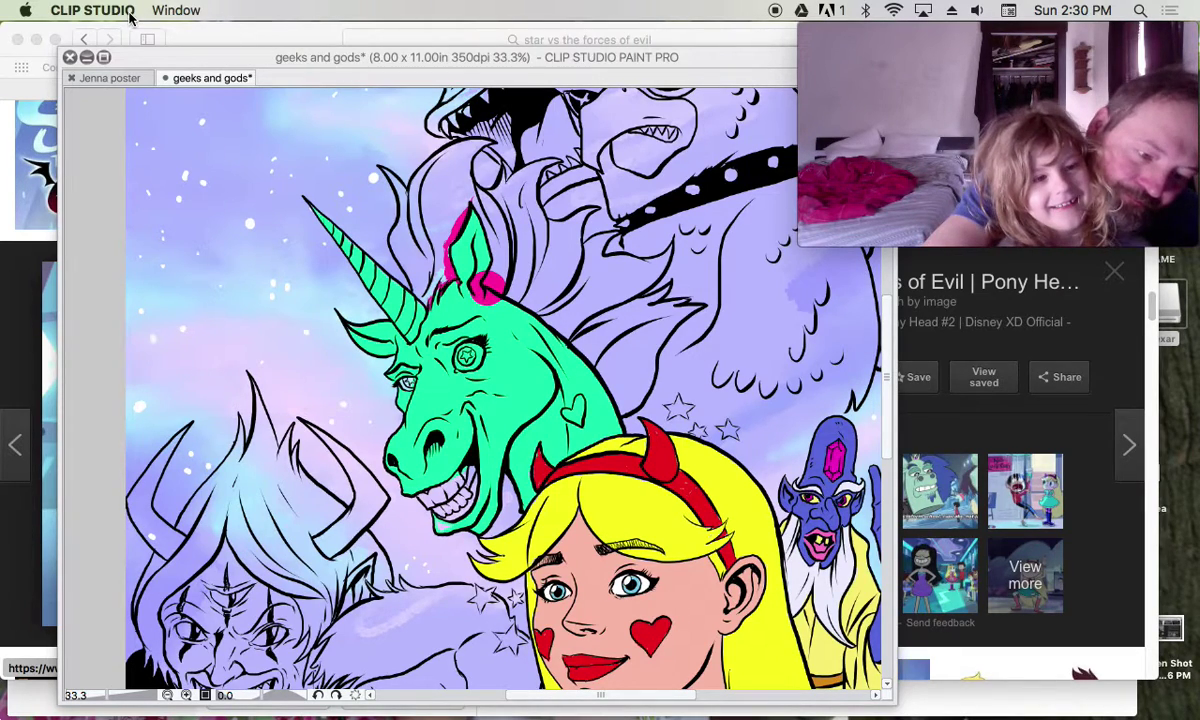
pyautogui.click(130, 13)
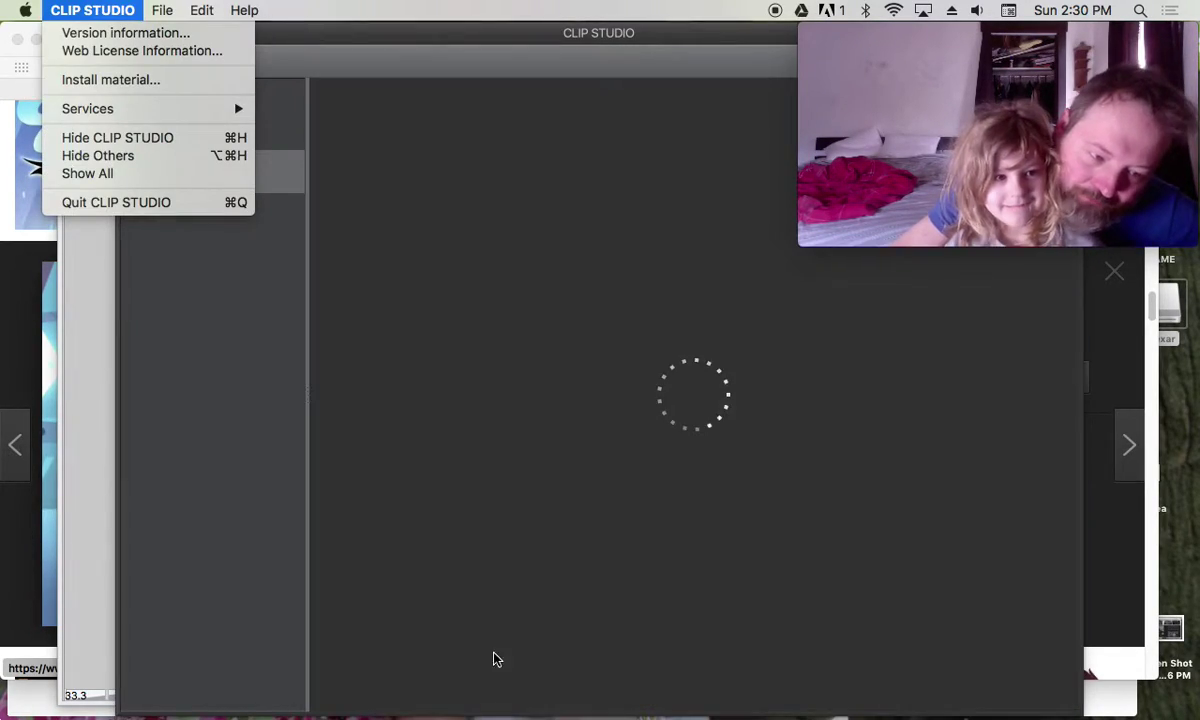
pyautogui.click(155, 198)
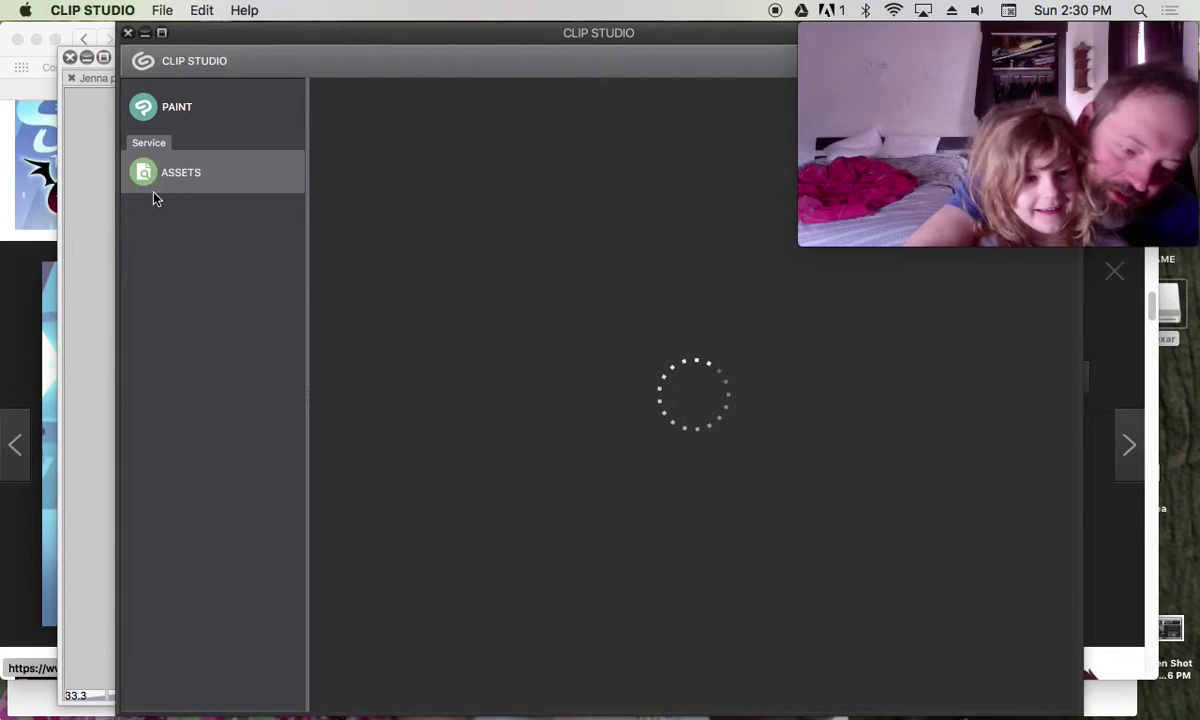
pyautogui.click(110, 10)
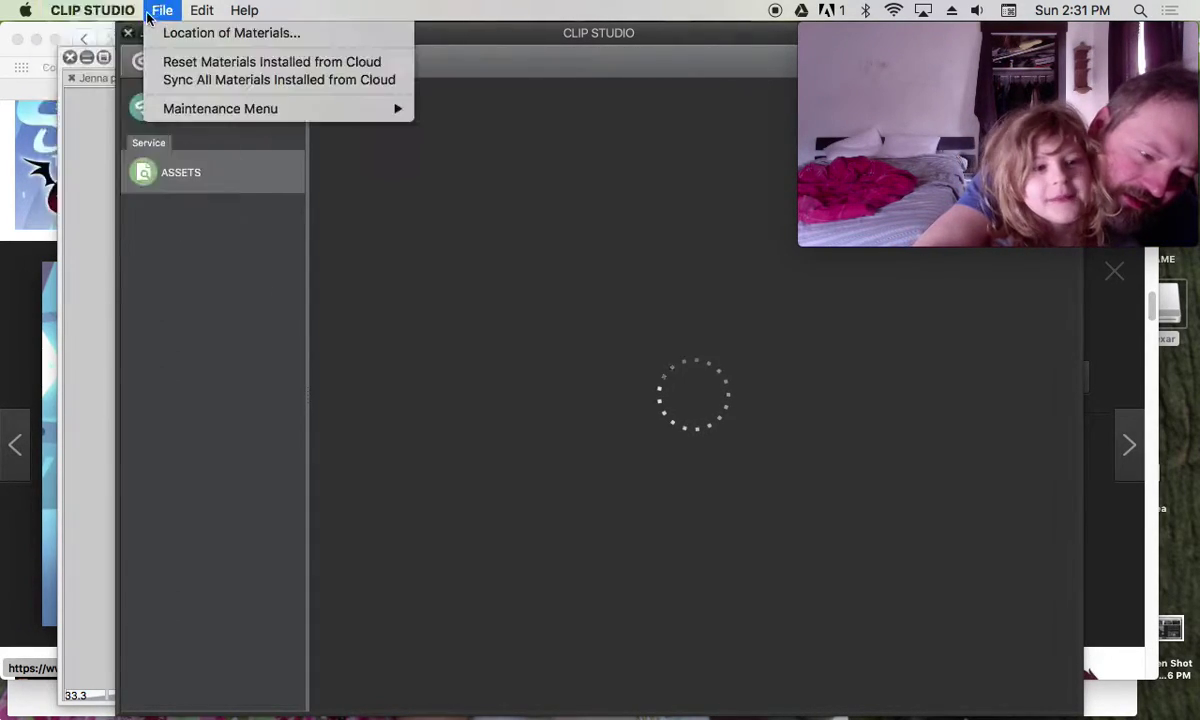
pyautogui.click(190, 202)
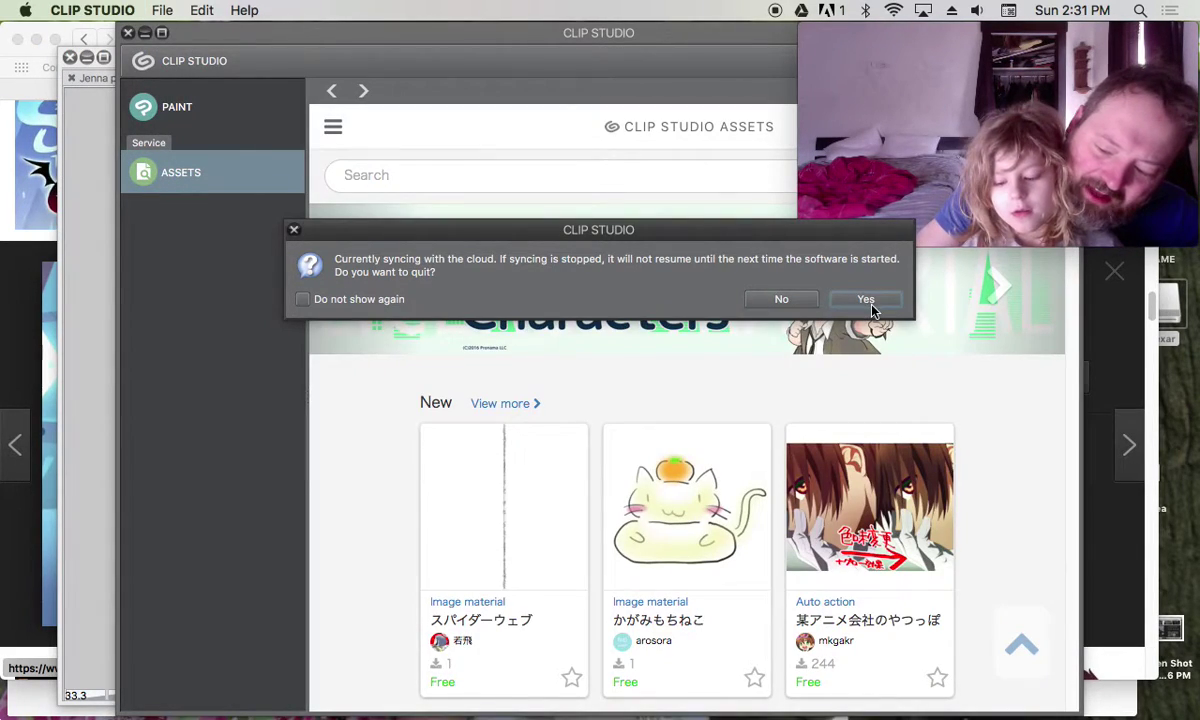
pyautogui.click(867, 301)
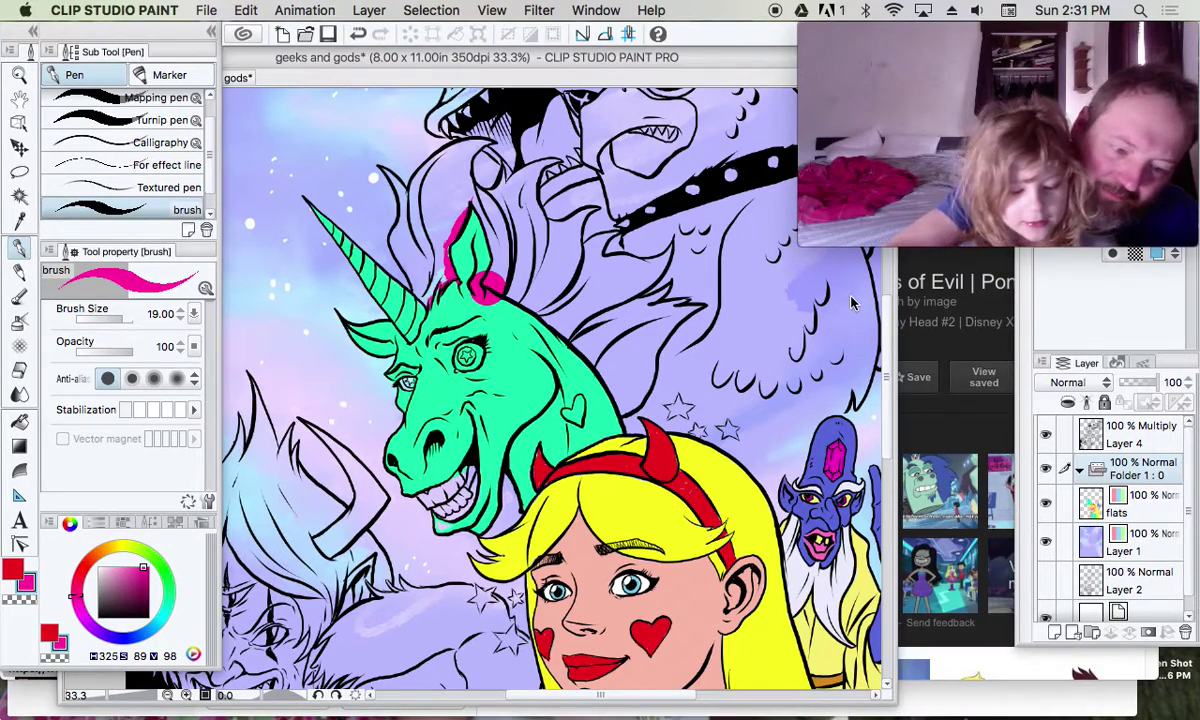
# Undo the unwanted layer folder and the stray magenta blob at the base of the unicorn's ear
pyautogui.click(211, 32)
pyautogui.click(40, 33)
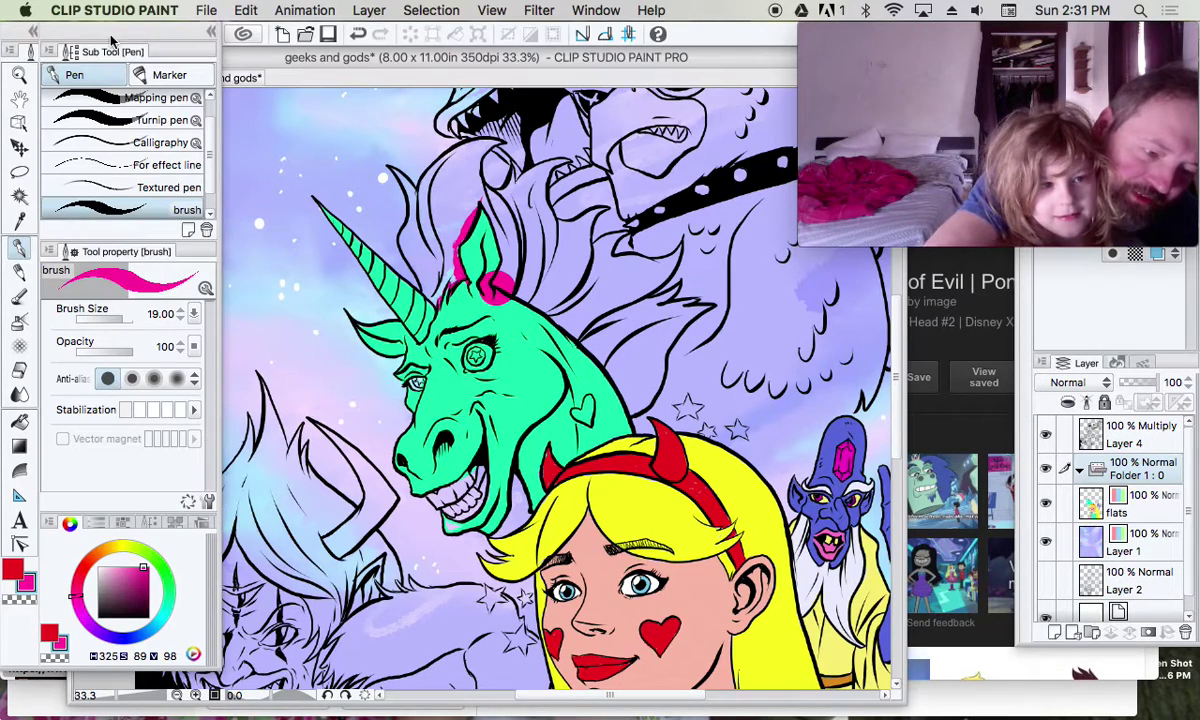
pyautogui.click(246, 10)
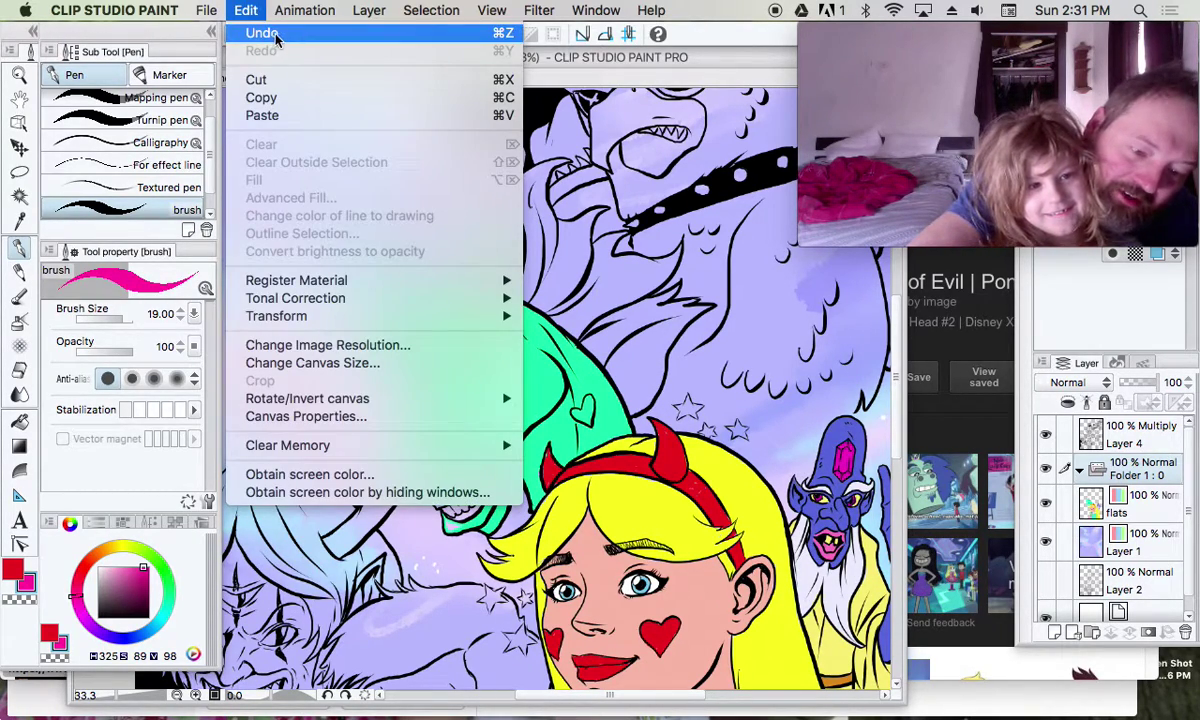
pyautogui.click(276, 35)
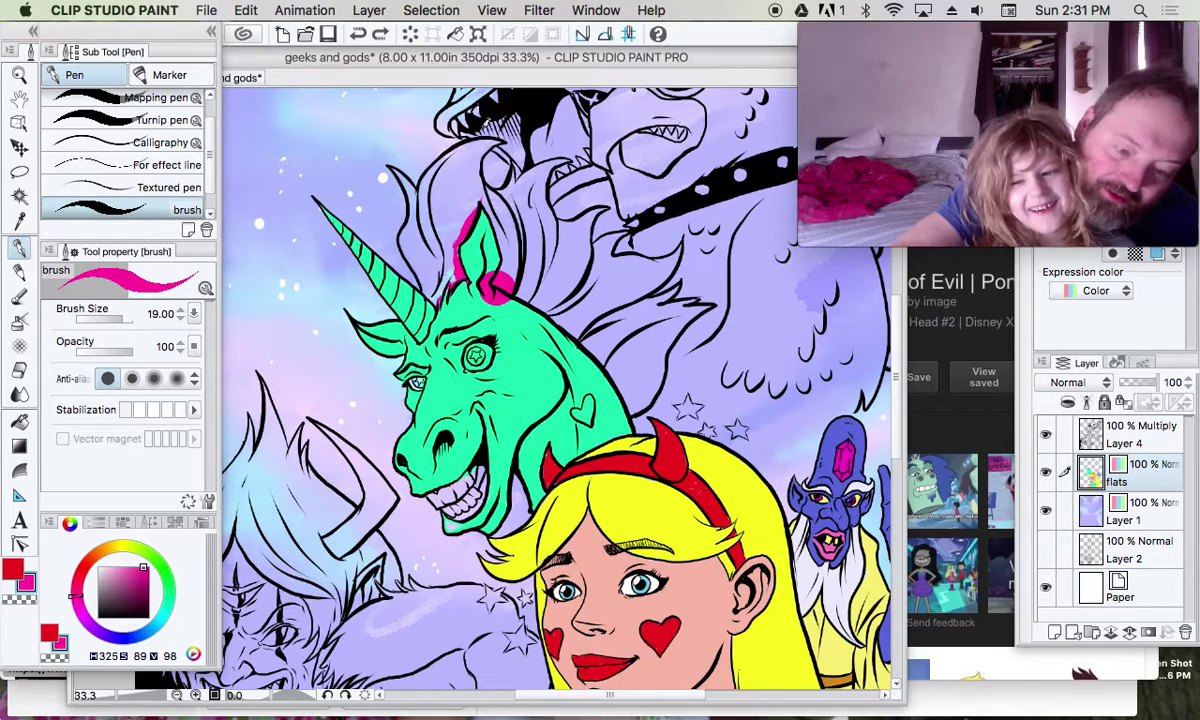
pyautogui.click(246, 10)
pyautogui.click(262, 33)
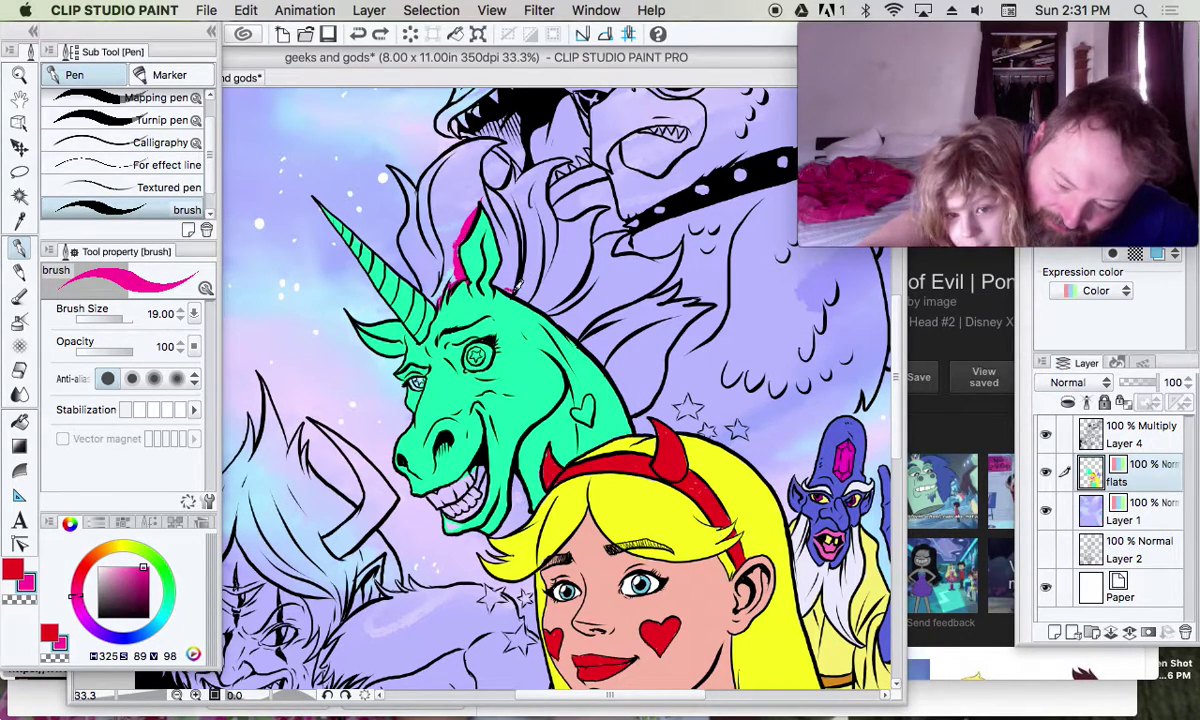
# Brush magenta along the mane's edge down the back of the unicorn's neck and undo the stray strokes
pyautogui.moveTo(497, 282); pyautogui.dragTo(621, 367)
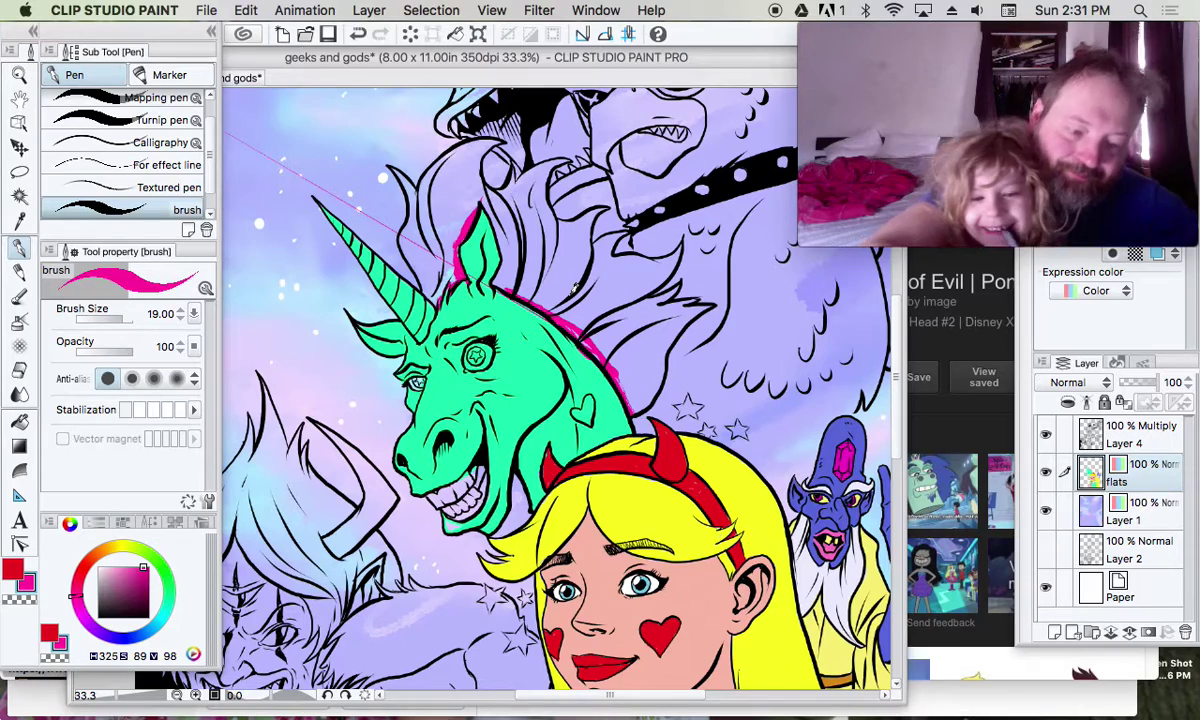
pyautogui.click(245, 10)
pyautogui.click(258, 32)
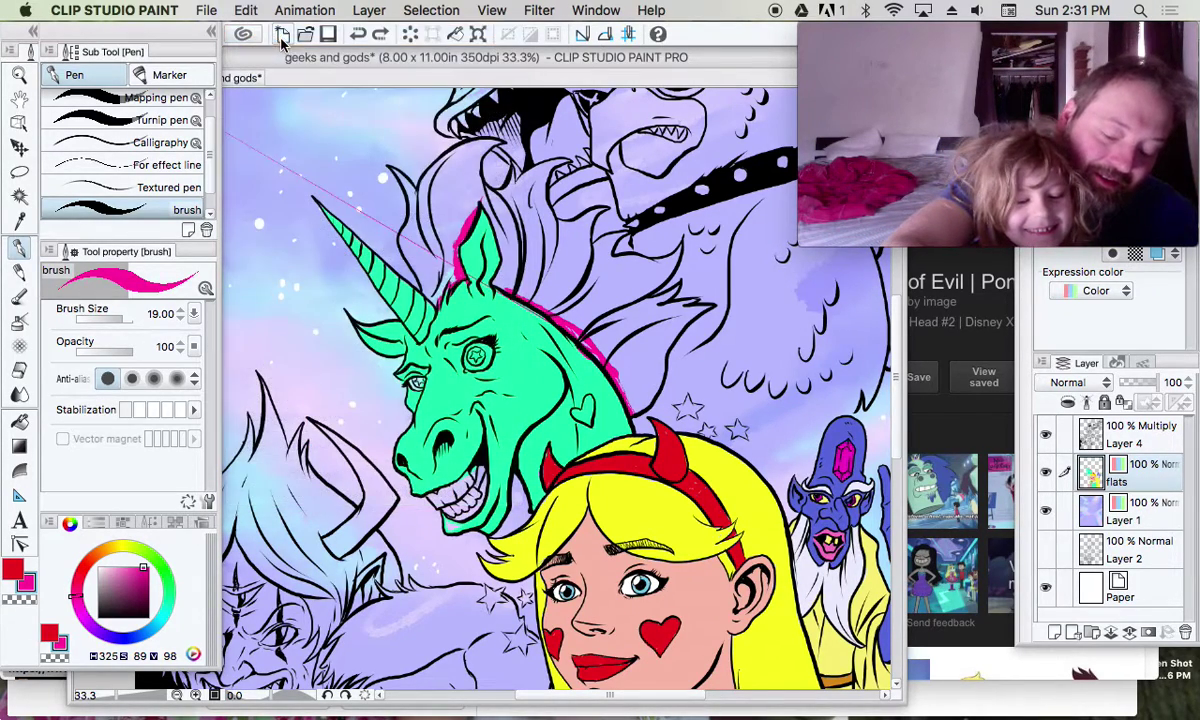
pyautogui.click(245, 10)
pyautogui.click(260, 30)
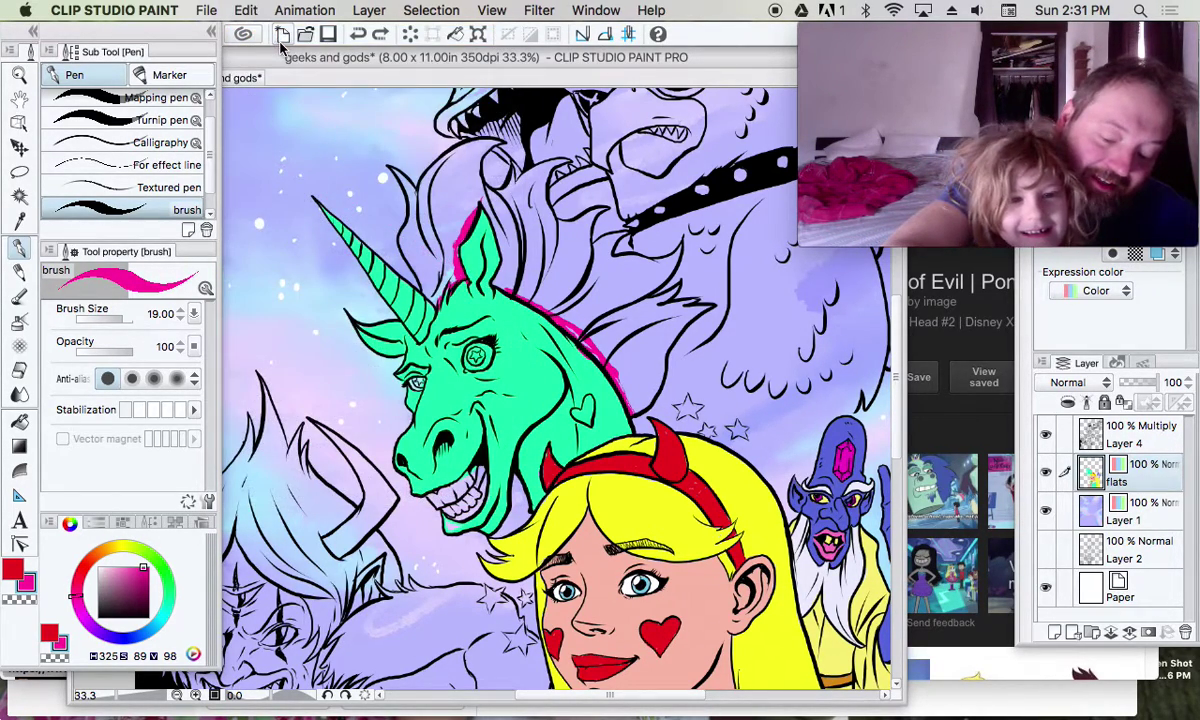
pyautogui.click(247, 12)
pyautogui.click(258, 32)
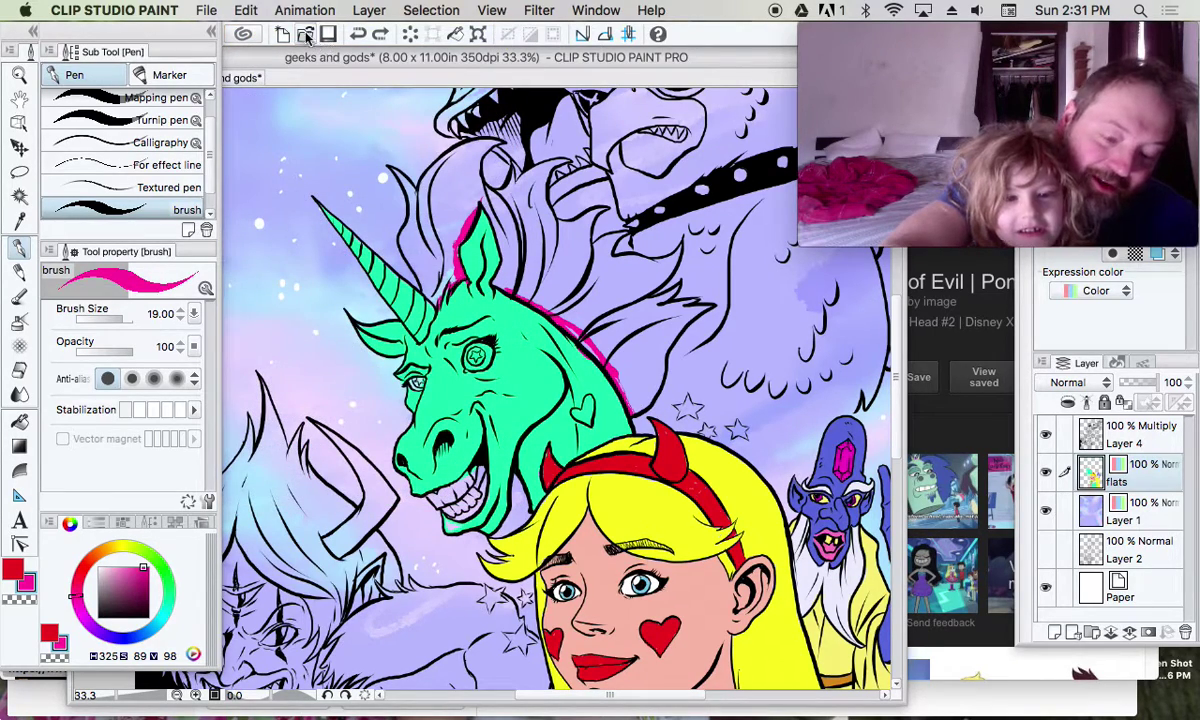
pyautogui.click(253, 10)
pyautogui.click(258, 32)
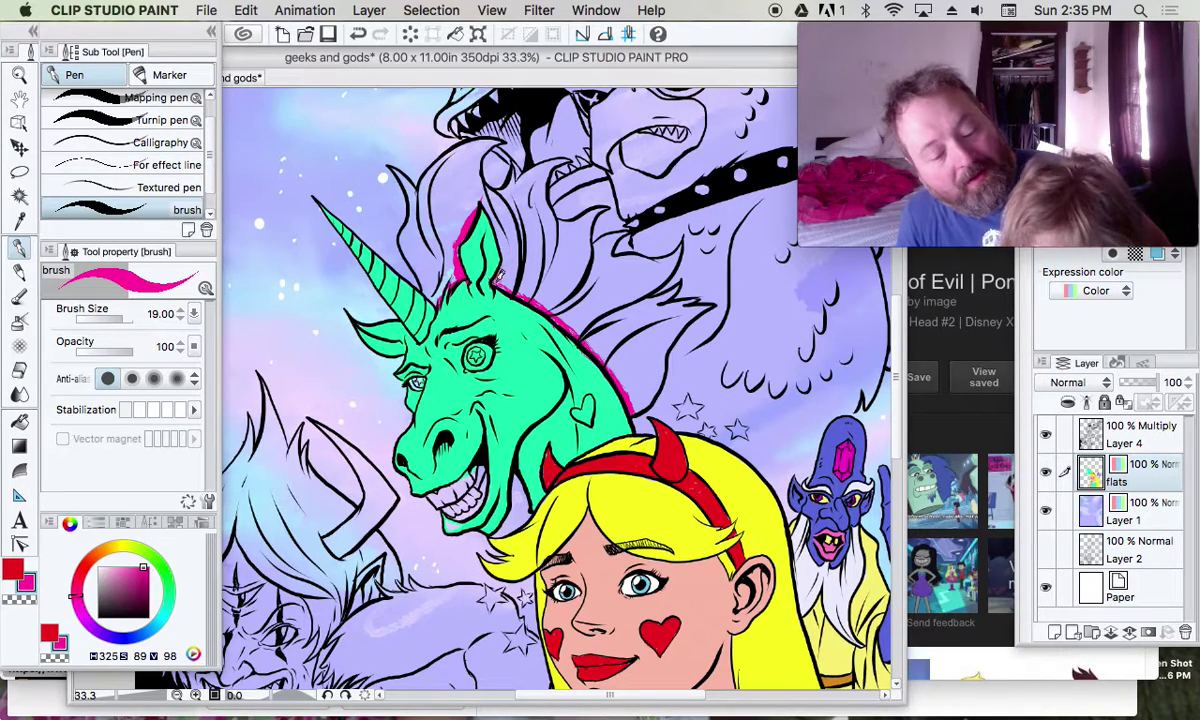
# Brush magenta just inside the unicorn's mane outline, from the forelock over the flame-shaped tips to the base of the neck
pyautogui.moveTo(470, 262); pyautogui.dragTo(470, 208)
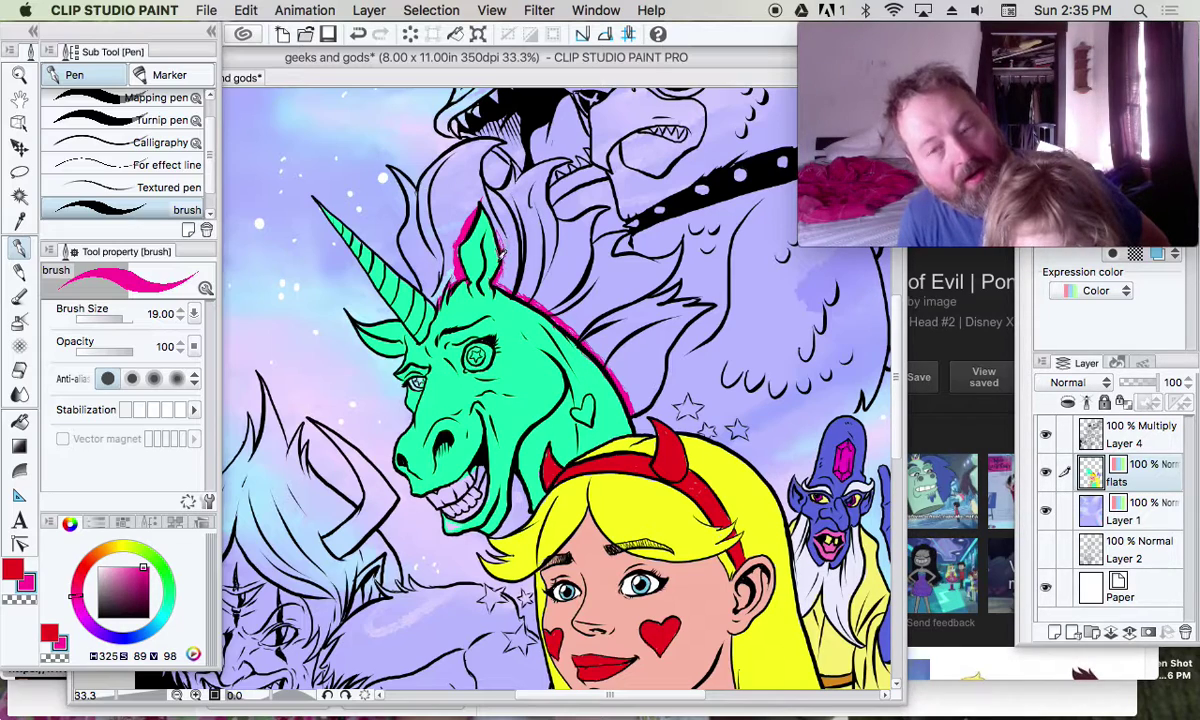
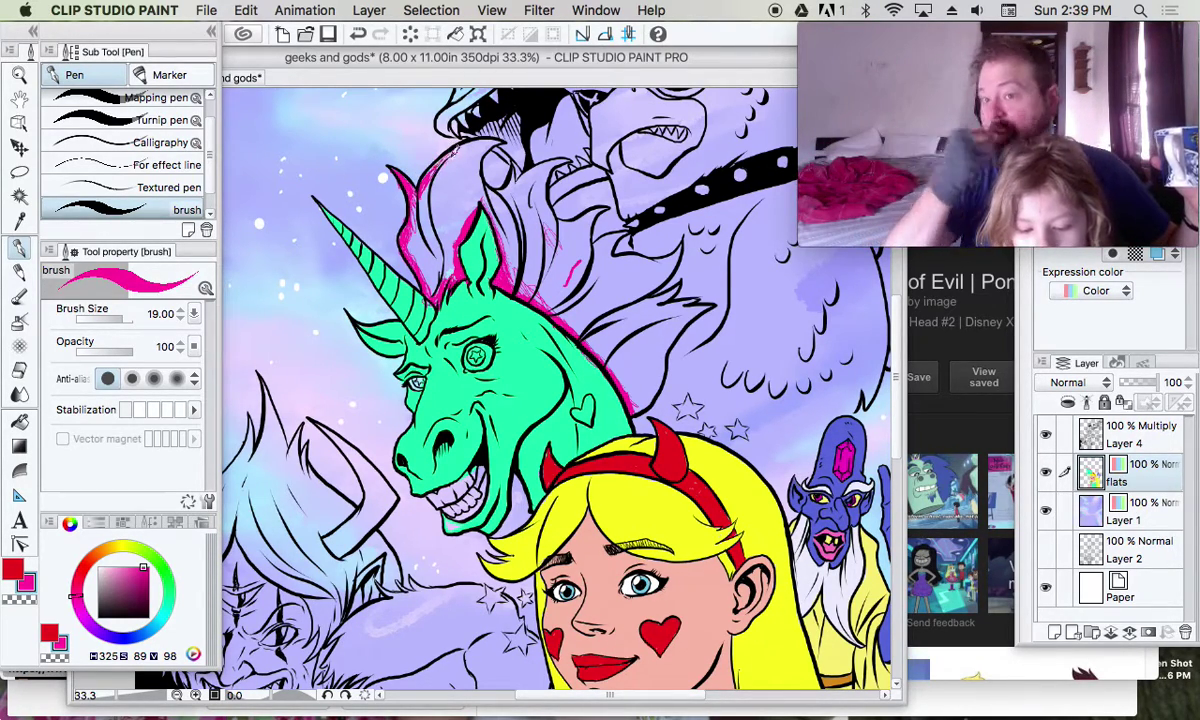
pyautogui.moveTo(430, 150)
pyautogui.mouseDown()
pyautogui.moveTo(455, 135)
pyautogui.moveTo(415, 158)
pyautogui.mouseUp()
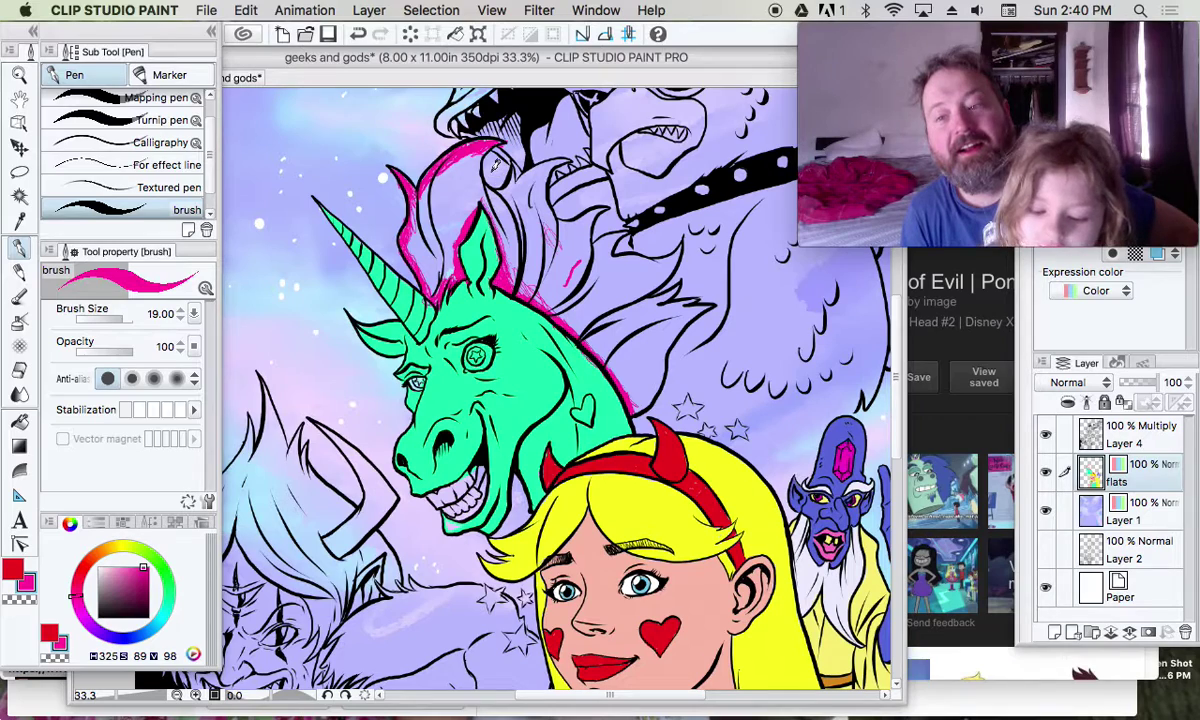
pyautogui.moveTo(451, 140); pyautogui.dragTo(452, 170)
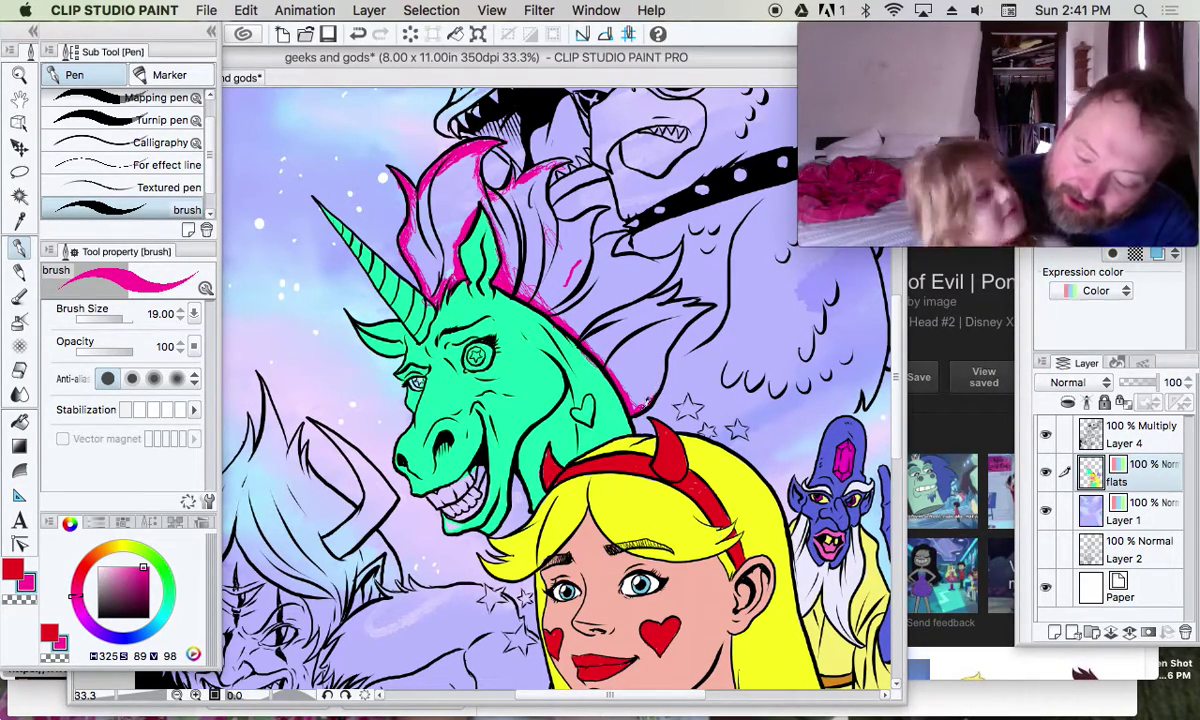
pyautogui.moveTo(598, 388)
pyautogui.mouseDown()
pyautogui.moveTo(610, 366)
pyautogui.moveTo(660, 372)
pyautogui.moveTo(669, 341)
pyautogui.moveTo(650, 293)
pyautogui.moveTo(670, 280)
pyautogui.moveTo(650, 285)
pyautogui.moveTo(680, 300)
pyautogui.moveTo(650, 282)
pyautogui.moveTo(660, 272)
pyautogui.moveTo(697, 296)
pyautogui.mouseUp()
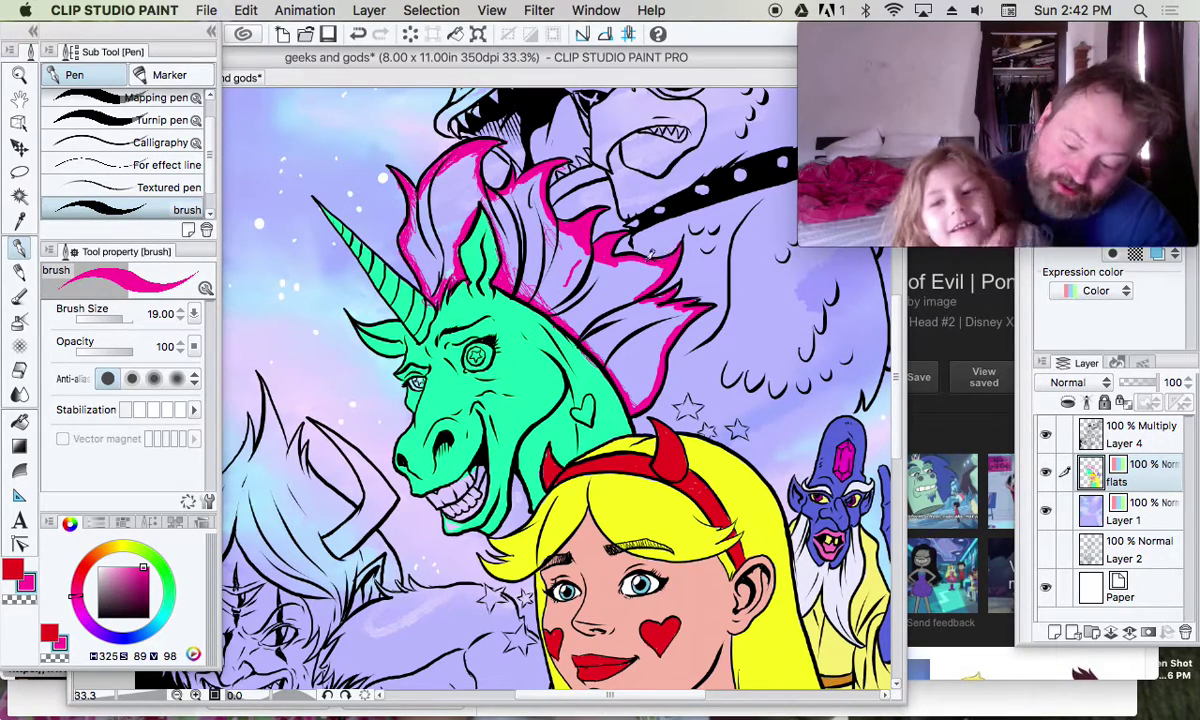
# Thicken the magenta edging inside the mane's tips, along the back of the neck, around the ear and in the forelock
pyautogui.moveTo(625, 255)
pyautogui.mouseDown()
pyautogui.moveTo(645, 276)
pyautogui.moveTo(625, 285)
pyautogui.moveTo(655, 285)
pyautogui.moveTo(603, 280)
pyautogui.moveTo(620, 358)
pyautogui.moveTo(600, 375)
pyautogui.moveTo(650, 288)
pyautogui.mouseUp()
pyautogui.moveTo(592, 375)
pyautogui.mouseDown()
pyautogui.moveTo(540, 298)
pyautogui.moveTo(490, 265)
pyautogui.mouseUp()
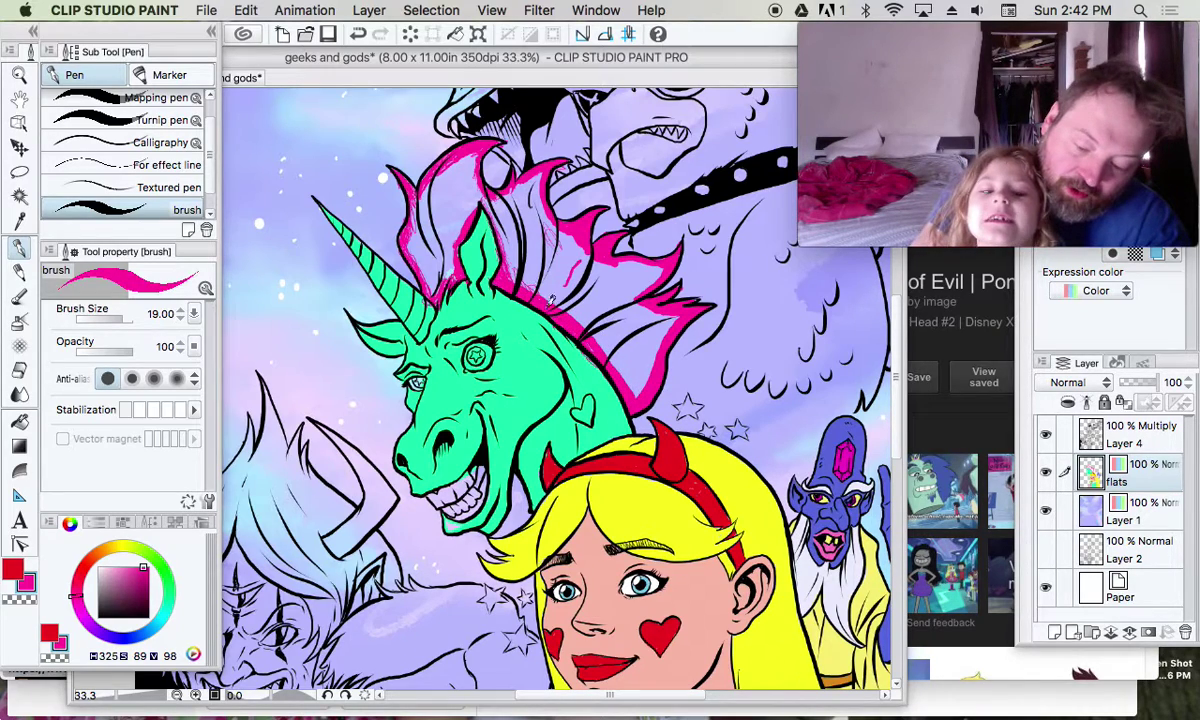
pyautogui.moveTo(546, 306)
pyautogui.mouseDown()
pyautogui.moveTo(494, 260)
pyautogui.moveTo(448, 172)
pyautogui.moveTo(478, 212)
pyautogui.moveTo(486, 257)
pyautogui.mouseUp()
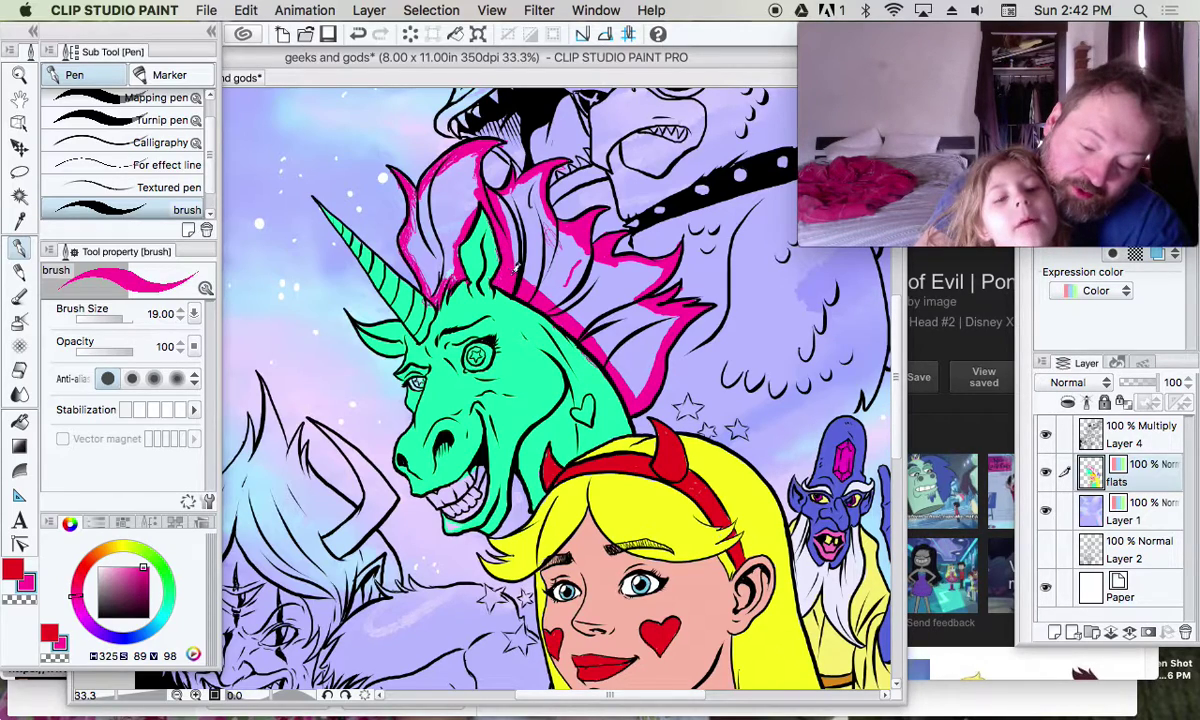
pyautogui.moveTo(452, 172)
pyautogui.mouseDown()
pyautogui.moveTo(430, 262)
pyautogui.moveTo(398, 282)
pyautogui.moveTo(383, 218)
pyautogui.moveTo(392, 242)
pyautogui.moveTo(392, 174)
pyautogui.moveTo(452, 133)
pyautogui.moveTo(408, 169)
pyautogui.moveTo(442, 164)
pyautogui.mouseUp()
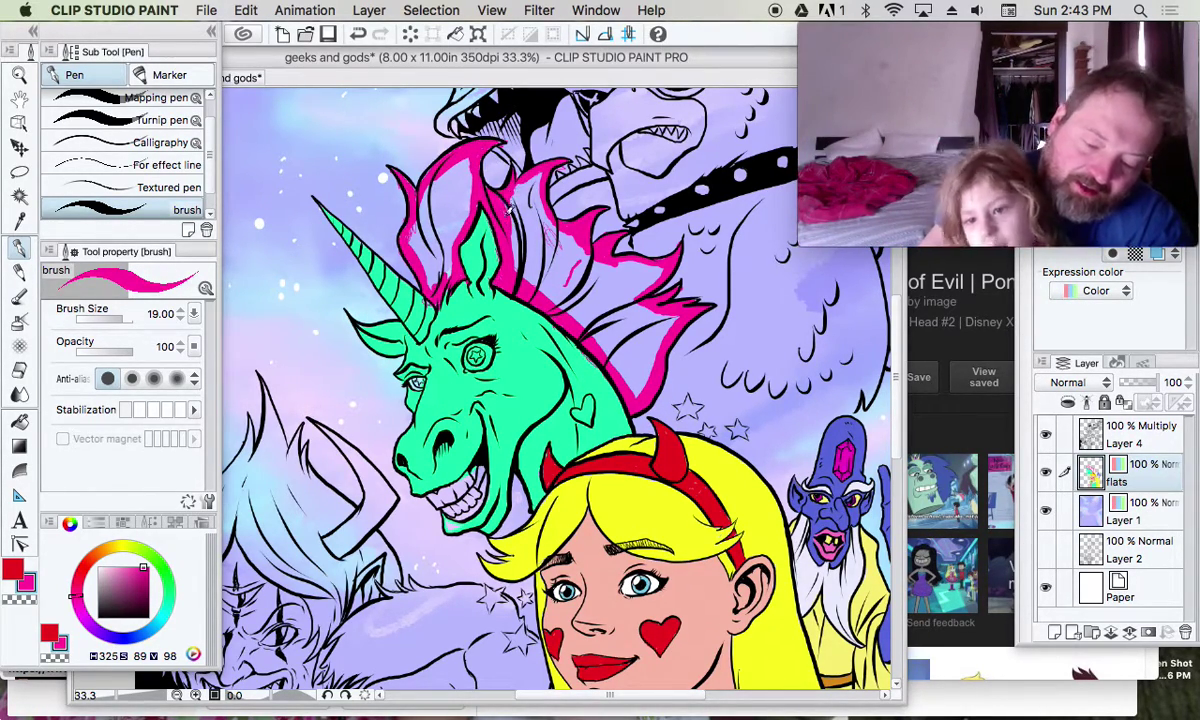
pyautogui.moveTo(410, 218)
pyautogui.mouseDown()
pyautogui.moveTo(402, 258)
pyautogui.moveTo(446, 268)
pyautogui.mouseUp()
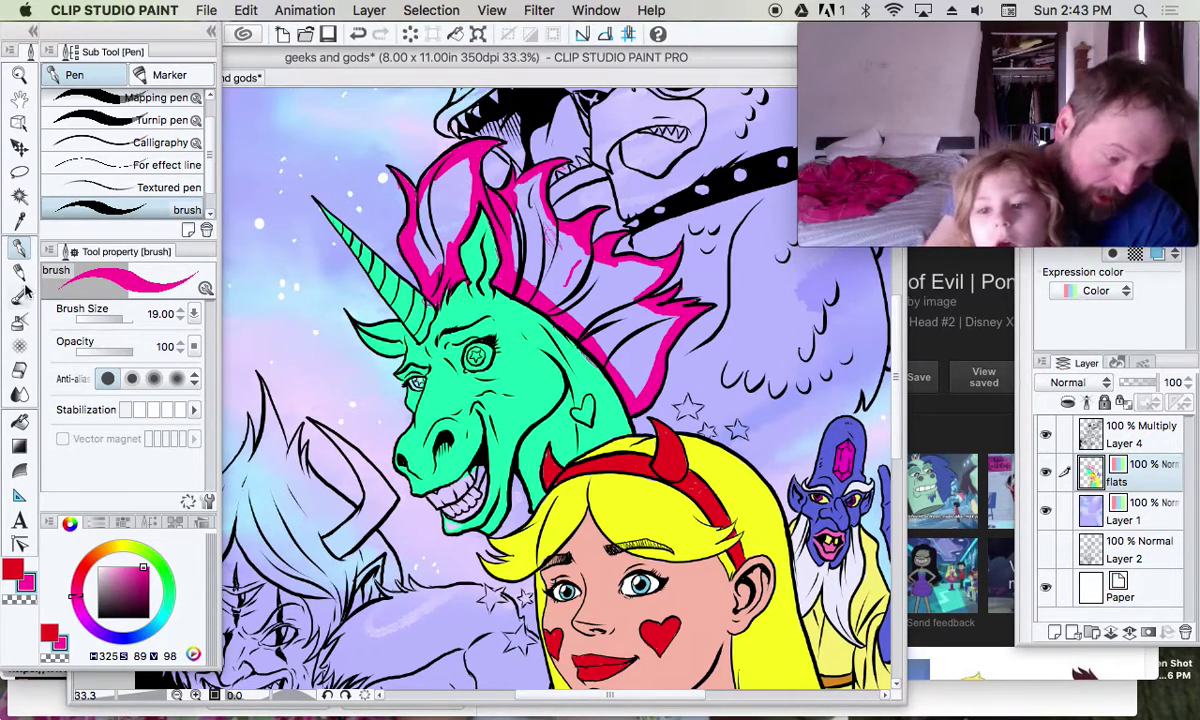
# Fill the enclosed areas of the unicorn's mane with magenta, referring only to the editing layer
pyautogui.click(19, 420)
pyautogui.click(447, 176)
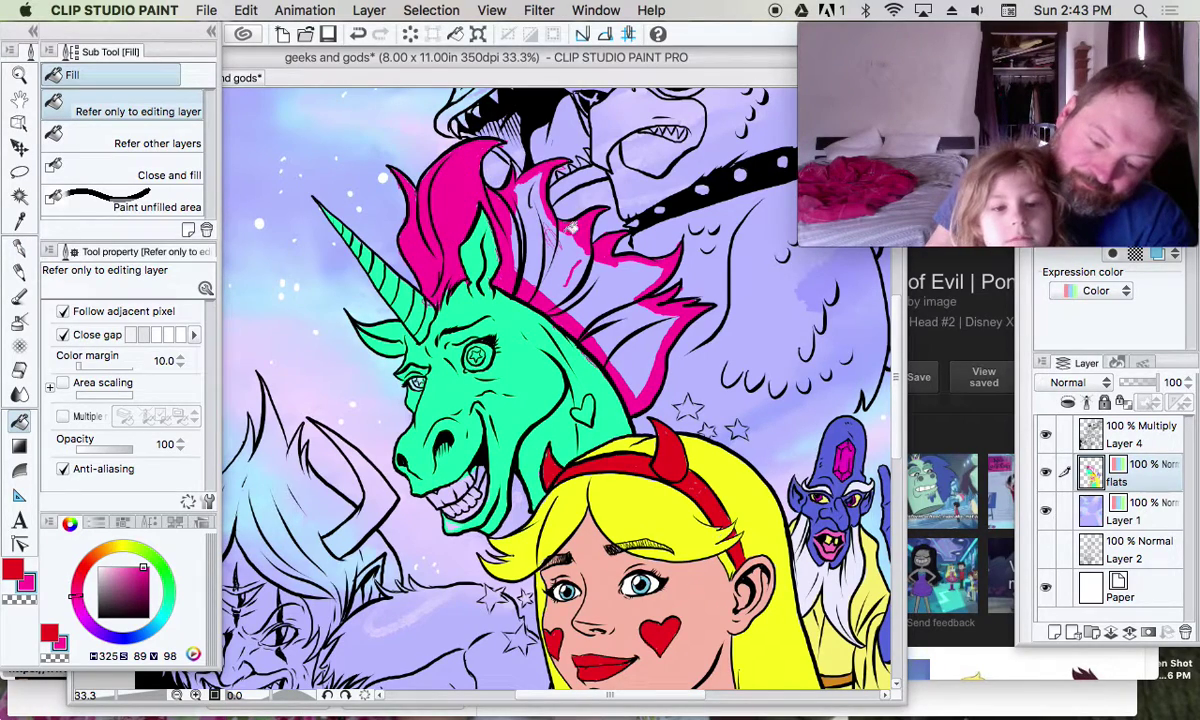
pyautogui.click(583, 265)
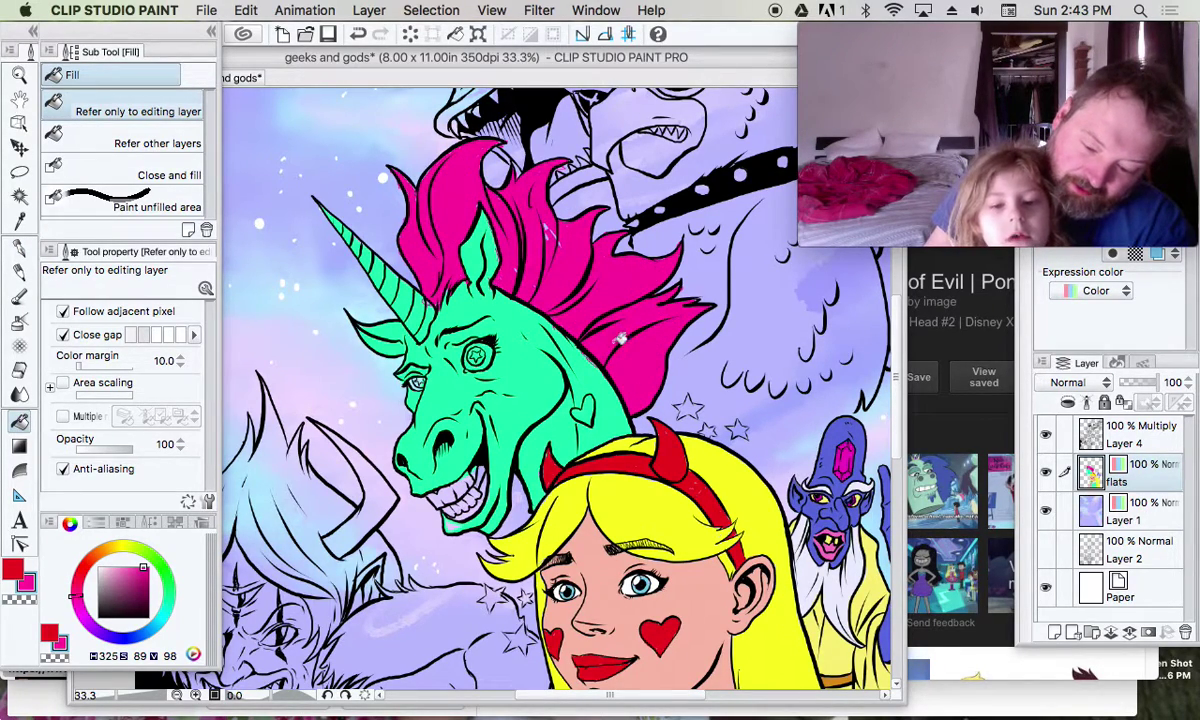
# Sample the unicorn head's green (H 160, S 89, V 98) as the colour for the brush pen
pyautogui.click(20, 248)
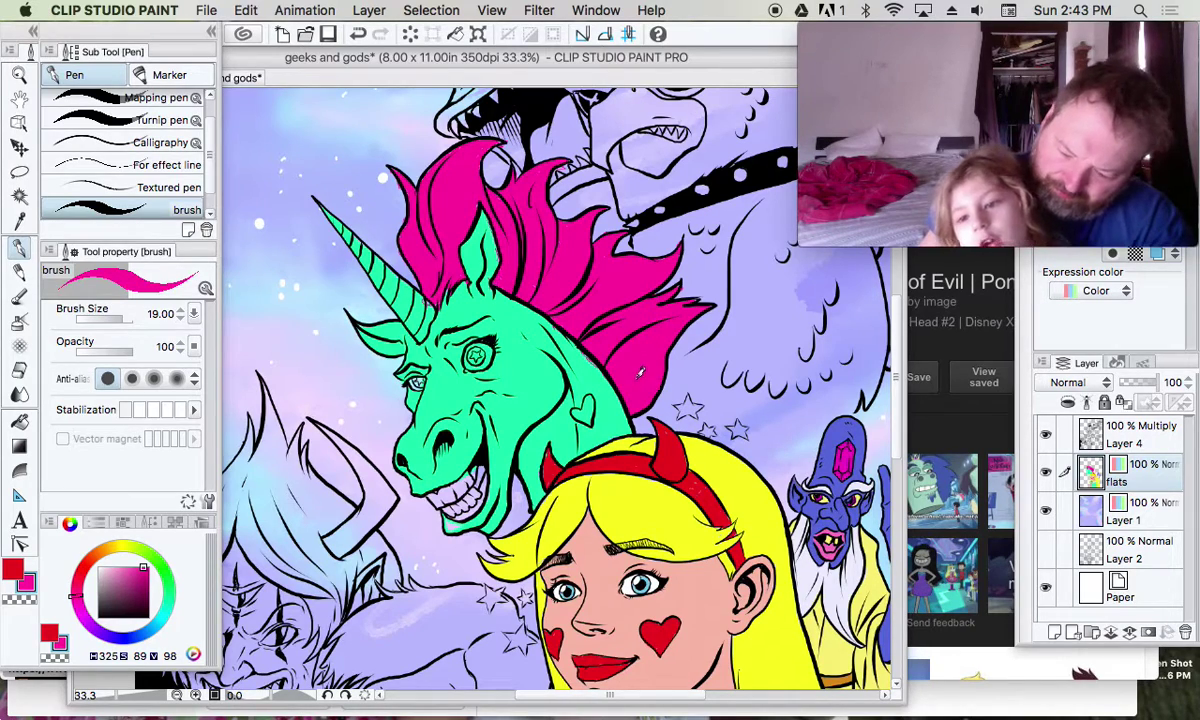
pyautogui.click(19, 219)
pyautogui.click(484, 302)
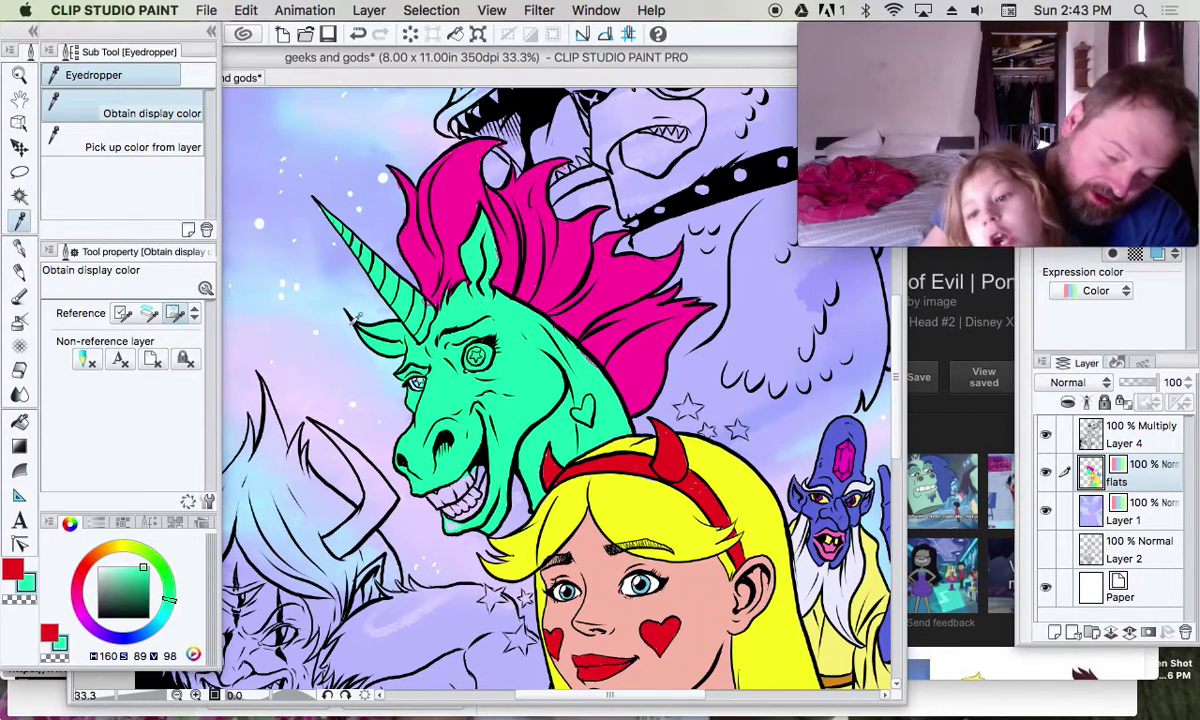
pyautogui.click(19, 246)
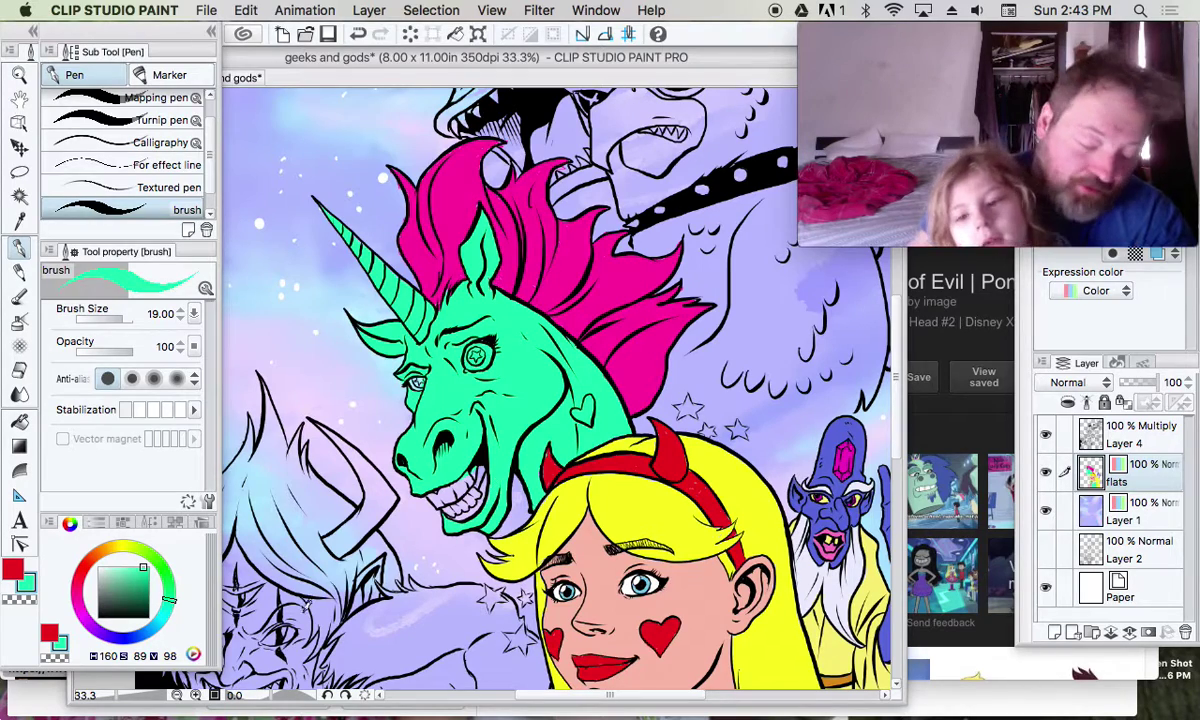
# Paint the inside of the unicorn's mouth red, and its teeth and eye whites near-white (H 358, S 2, V 100)
pyautogui.click(14, 570)
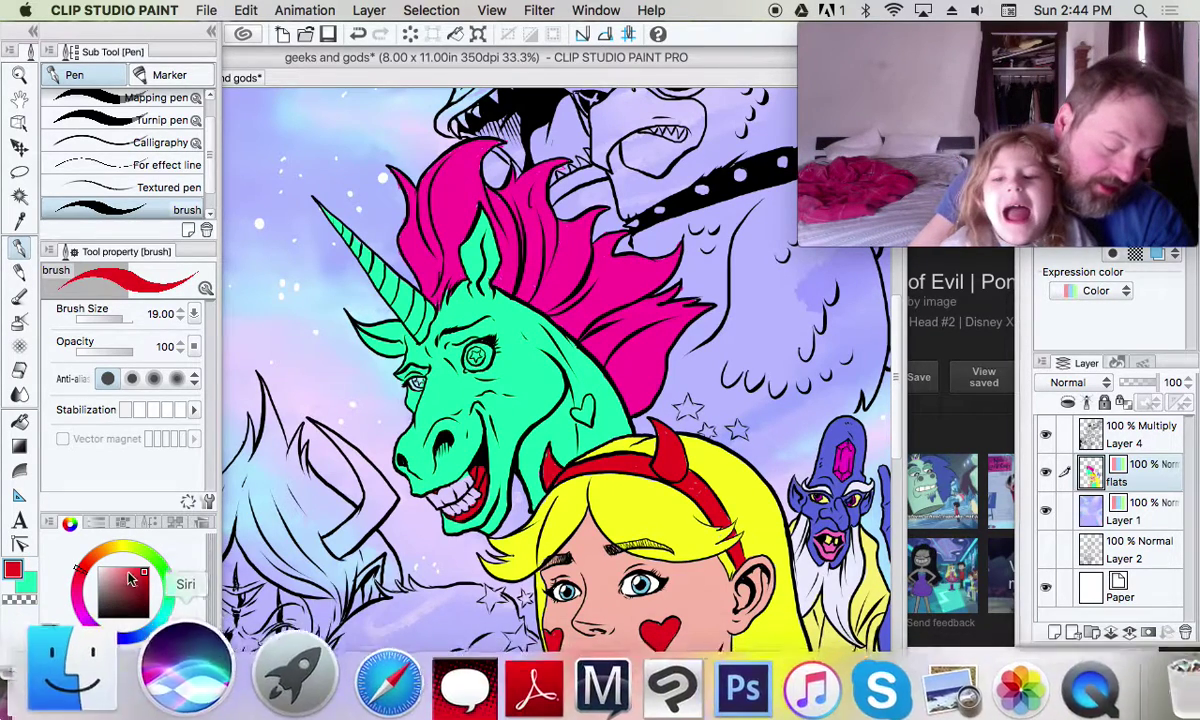
pyautogui.click(98, 567)
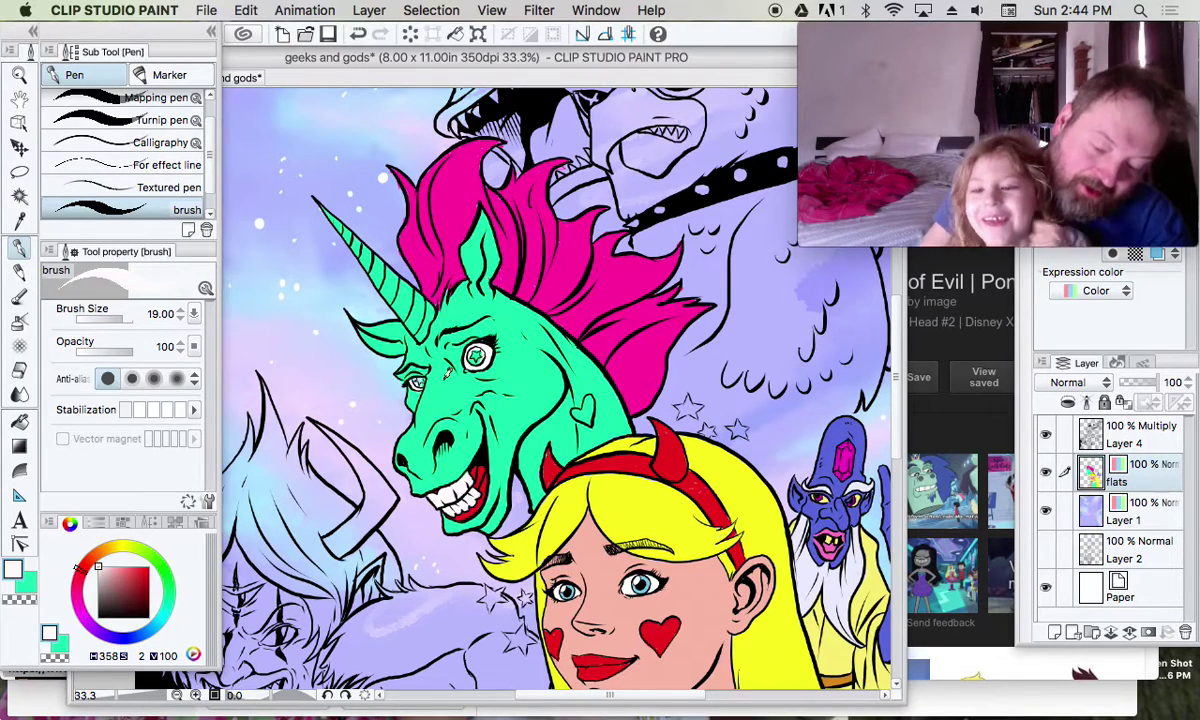
# Check the Pony Head reference image in Safari and return to the illustration in Clip Studio Paint
pyautogui.click(914, 386)
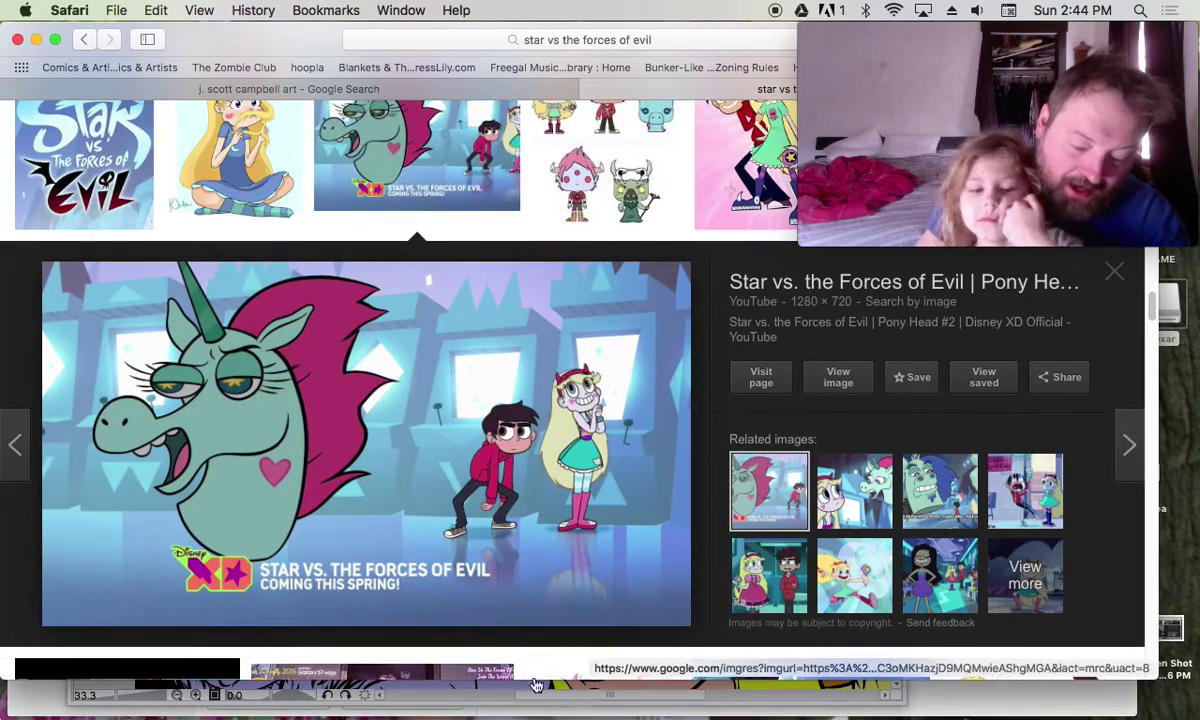
pyautogui.moveTo(620, 712)
pyautogui.click(560, 645)
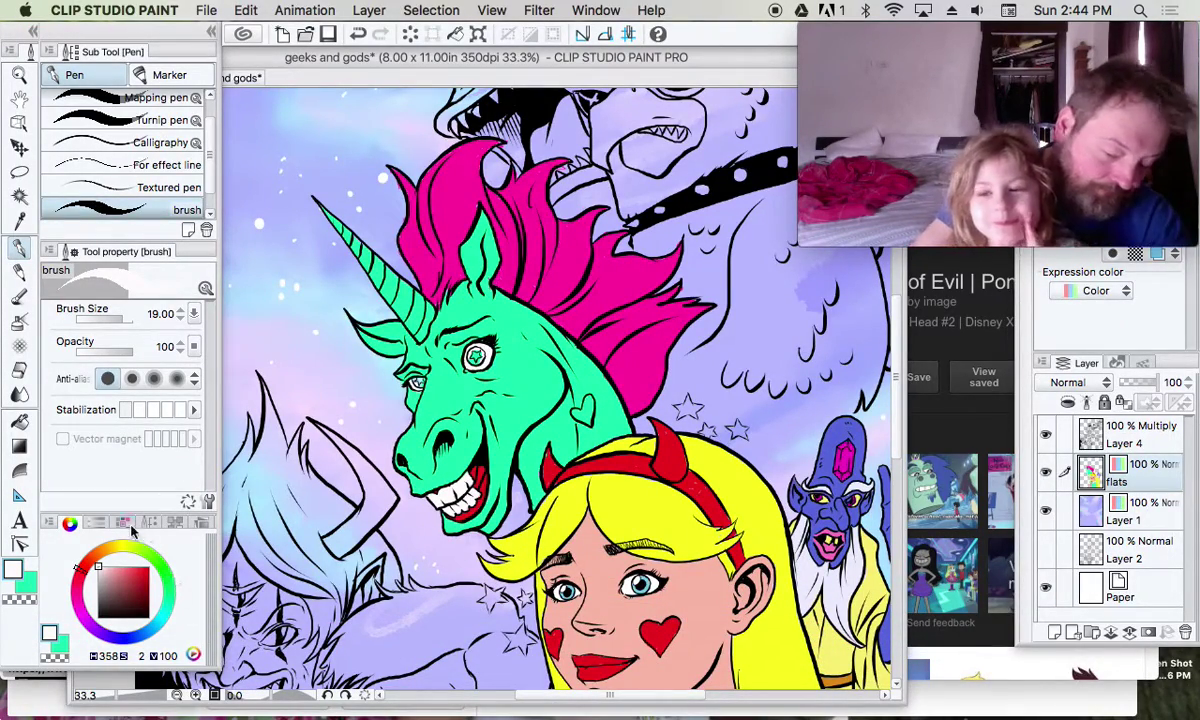
pyautogui.click(923, 414)
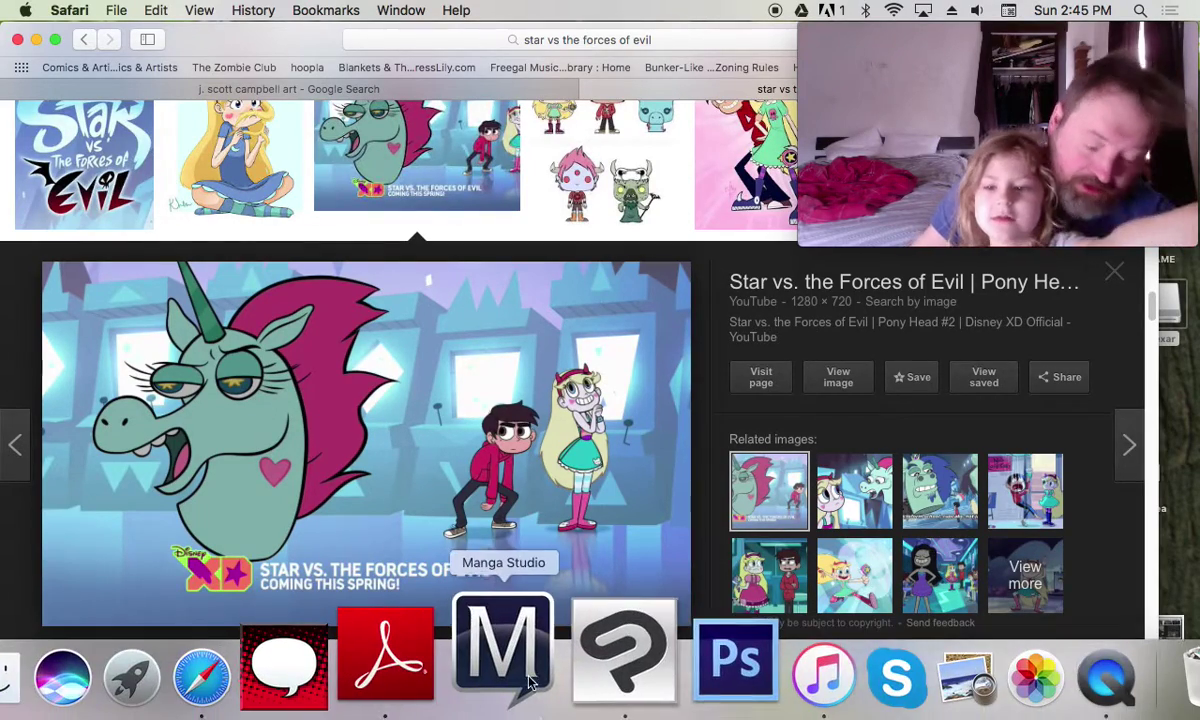
pyautogui.click(710, 648)
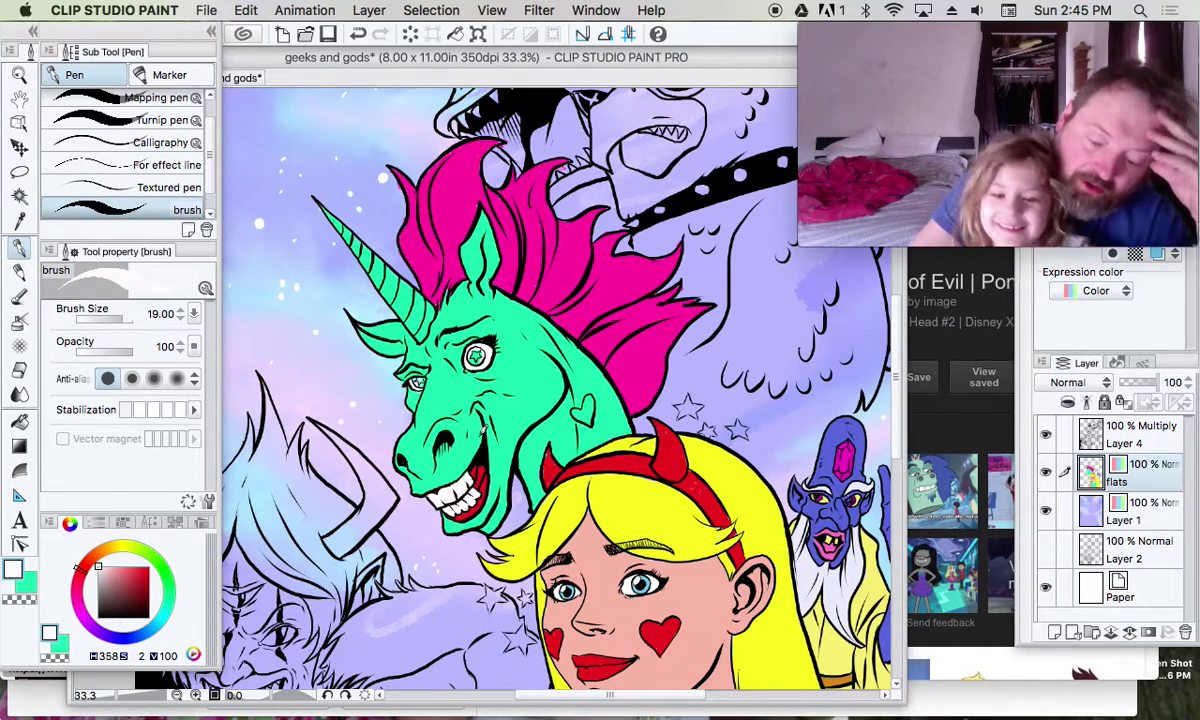
# Change the colour to blue (H 216, S 67, V 84) and paint the irises of the unicorn's eyes
pyautogui.moveTo(82, 537)
pyautogui.mouseDown()
pyautogui.moveTo(88, 522)
pyautogui.moveTo(170, 608)
pyautogui.moveTo(143, 615)
pyautogui.mouseUp()
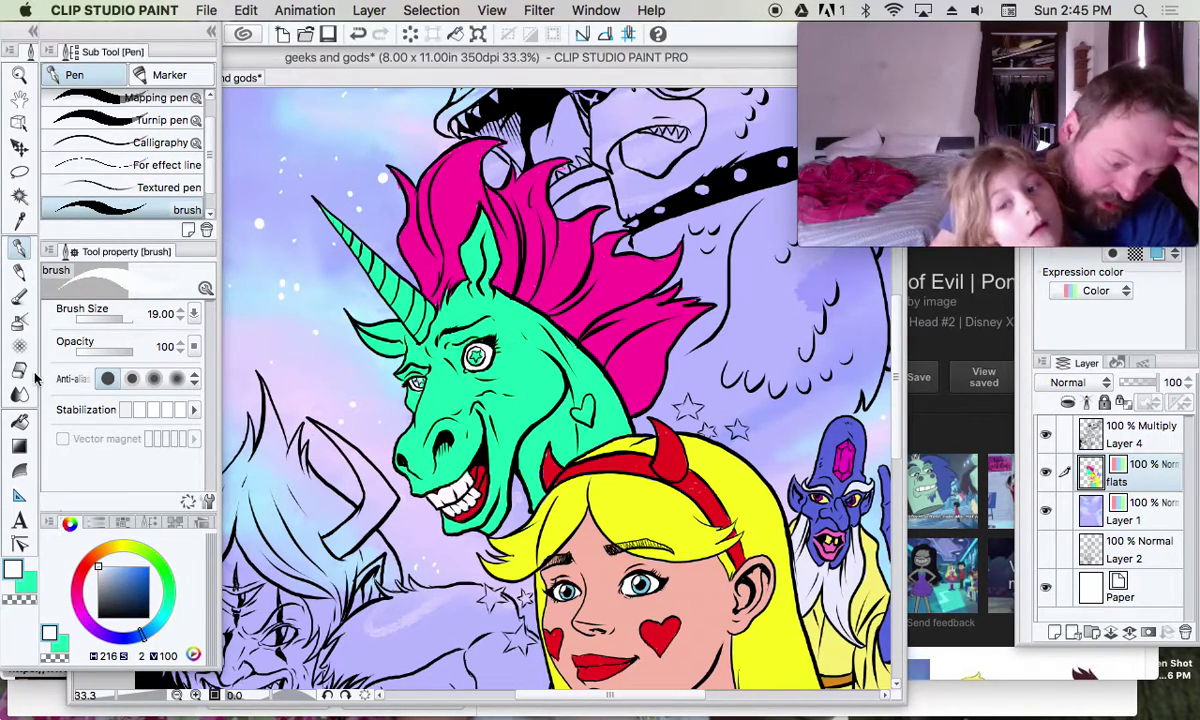
pyautogui.click(137, 580)
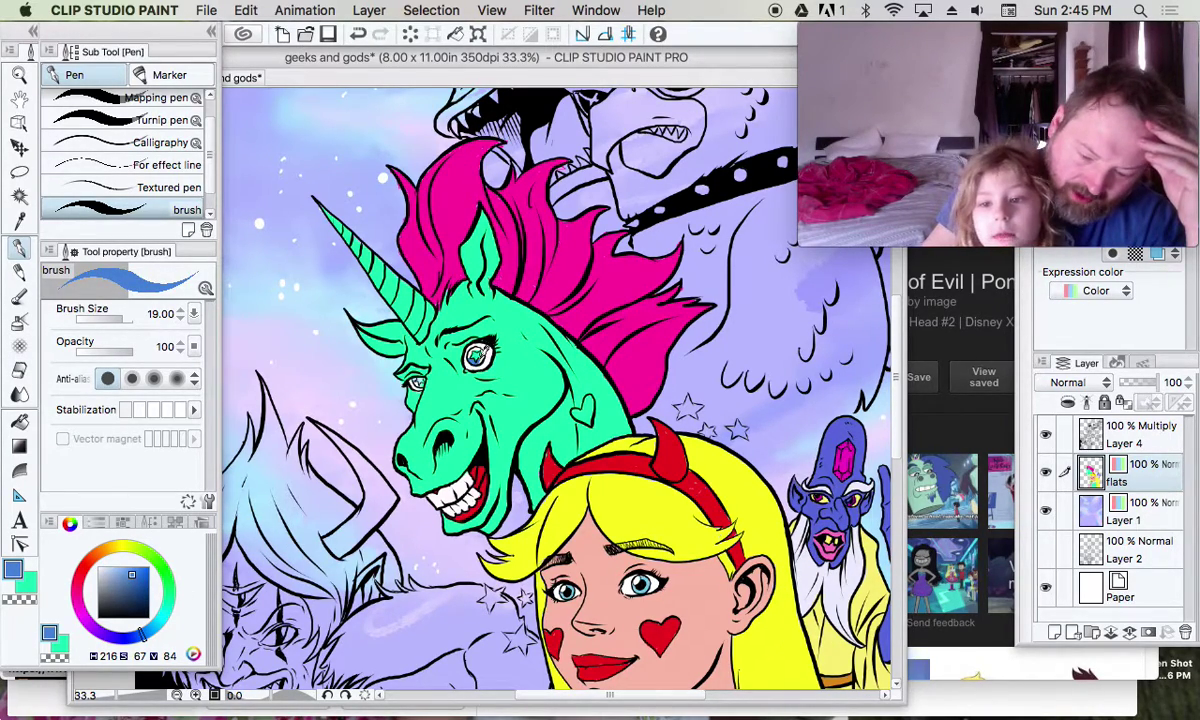
pyautogui.moveTo(450, 322); pyautogui.dragTo(444, 334)
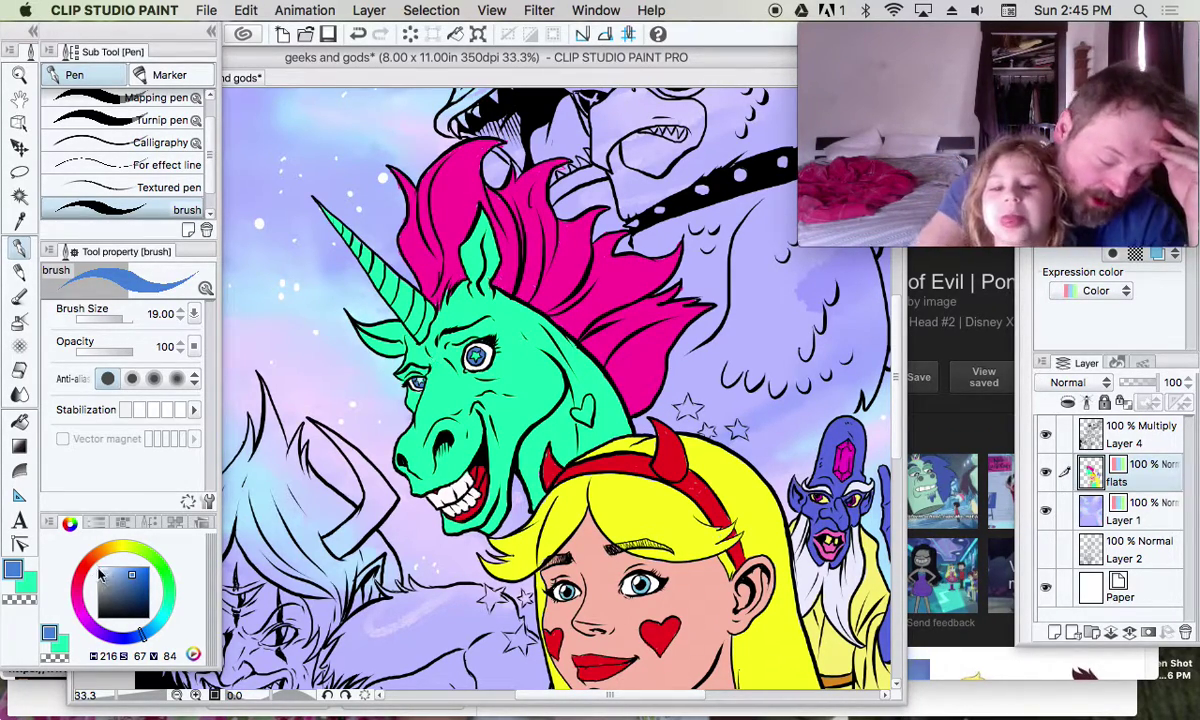
# Paint the star pupils in the unicorn's eyes yellow (H 64, S 84, V 96) and resample the iris blue for the brush
pyautogui.moveTo(145, 628); pyautogui.dragTo(123, 510)
pyautogui.moveTo(133, 577); pyautogui.dragTo(140, 568)
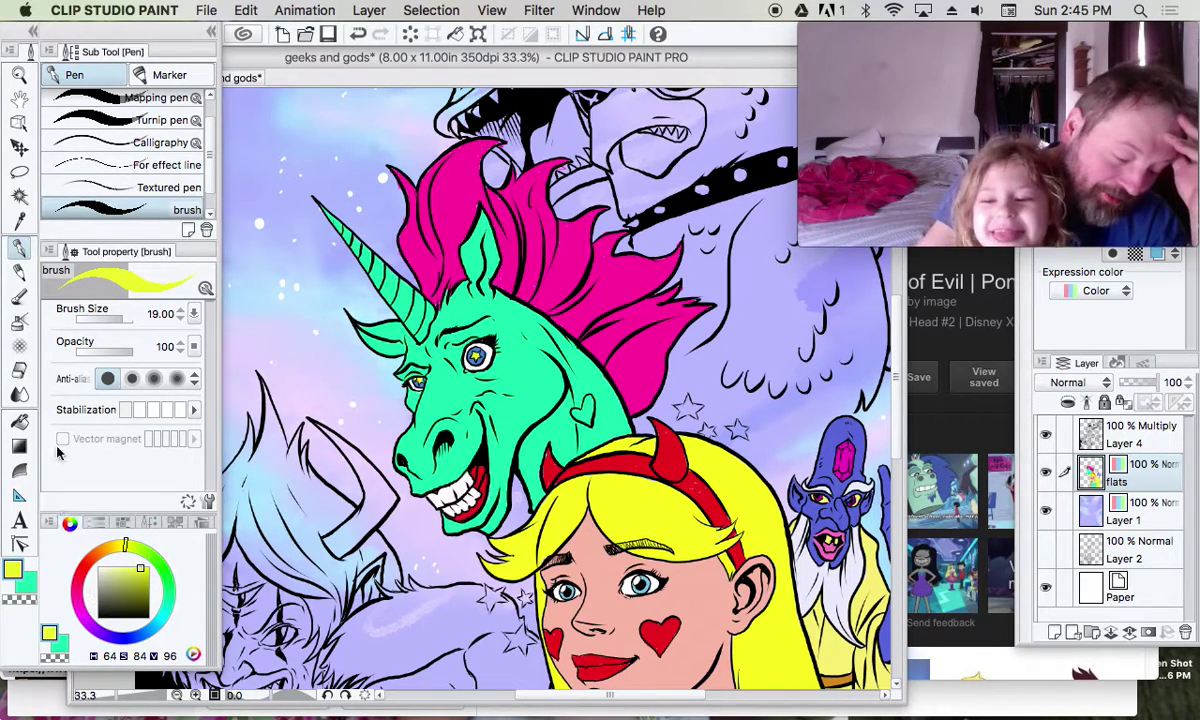
pyautogui.click(19, 219)
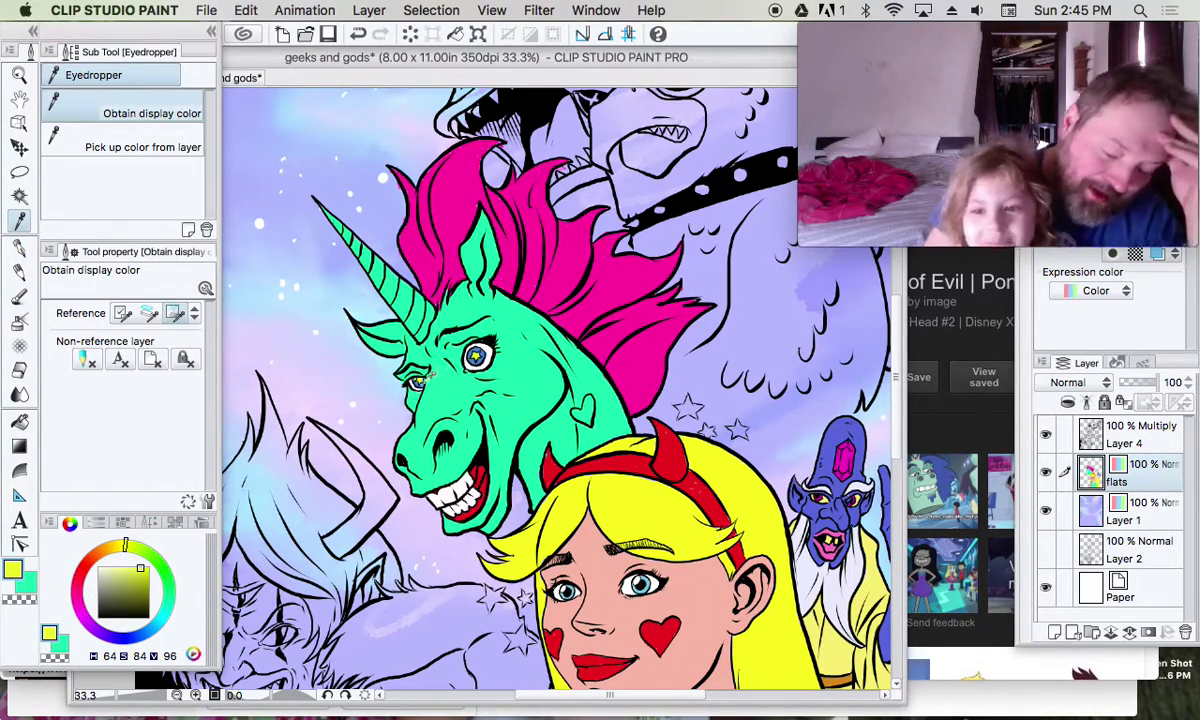
pyautogui.click(414, 378)
pyautogui.click(19, 245)
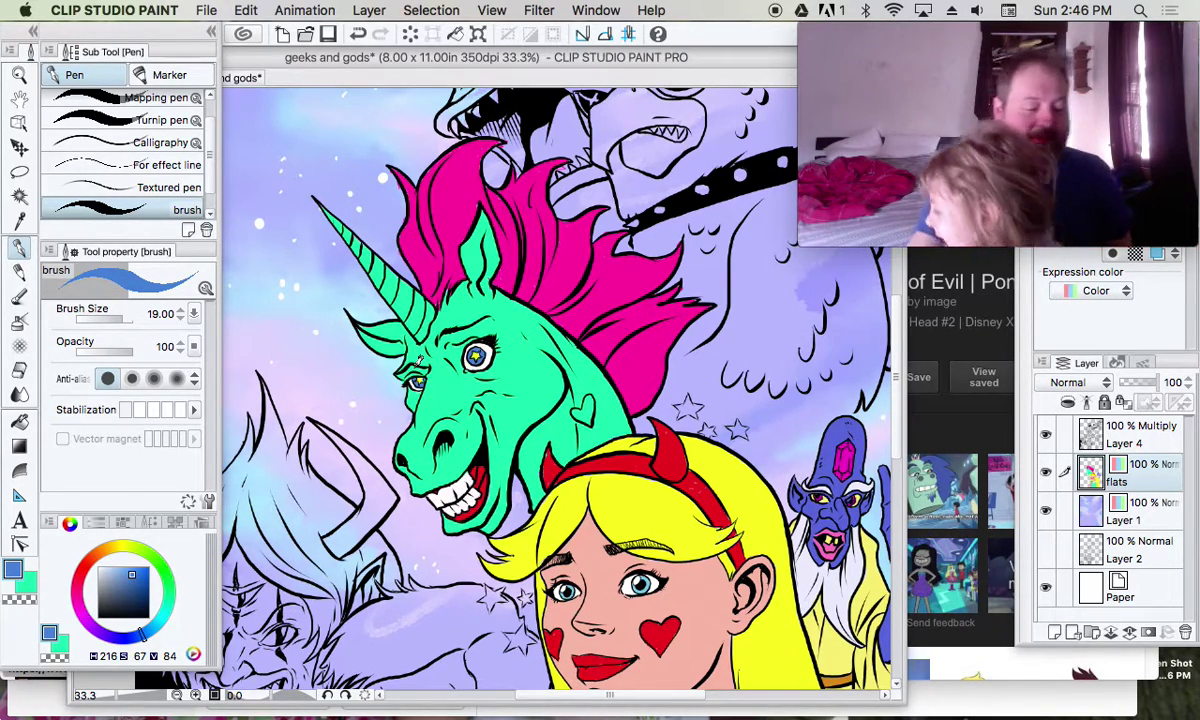
# Change the colour to hot pink (H 321, S 100, V 100) and paint the heart on the unicorn's cheek
pyautogui.moveTo(122, 582); pyautogui.dragTo(107, 570)
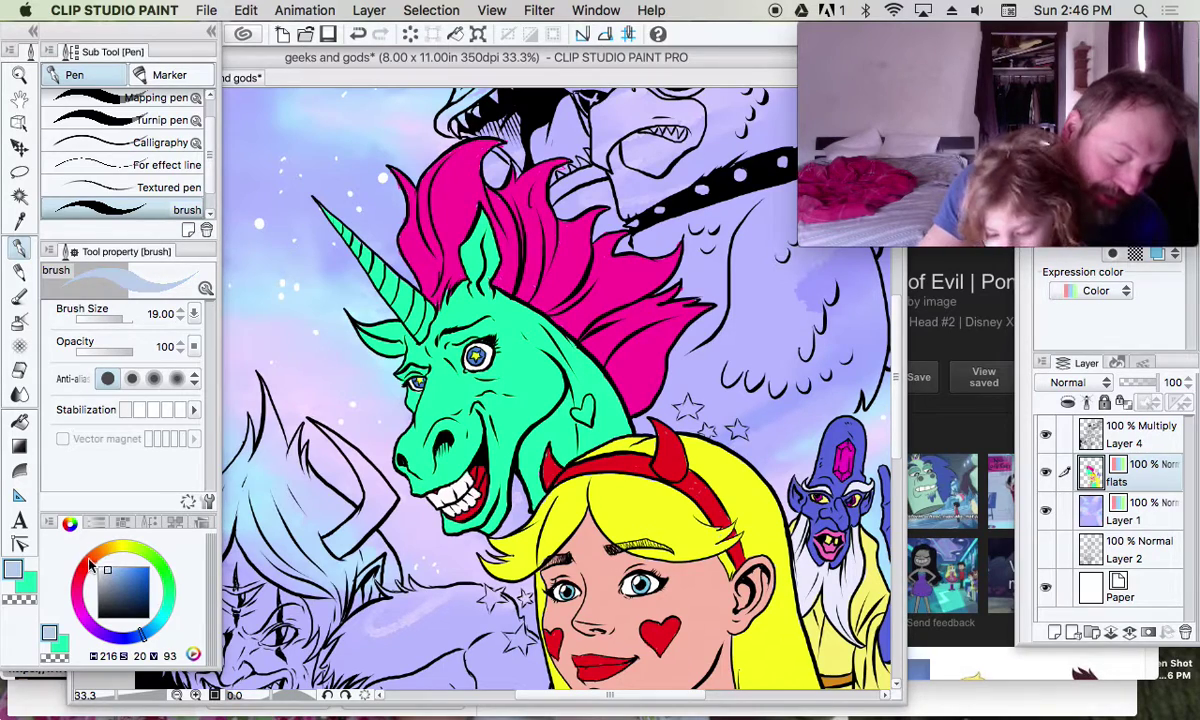
pyautogui.click(89, 565)
pyautogui.click(87, 562)
pyautogui.click(130, 578)
pyautogui.moveTo(130, 578); pyautogui.dragTo(148, 566)
pyautogui.moveTo(88, 535); pyautogui.dragTo(74, 600)
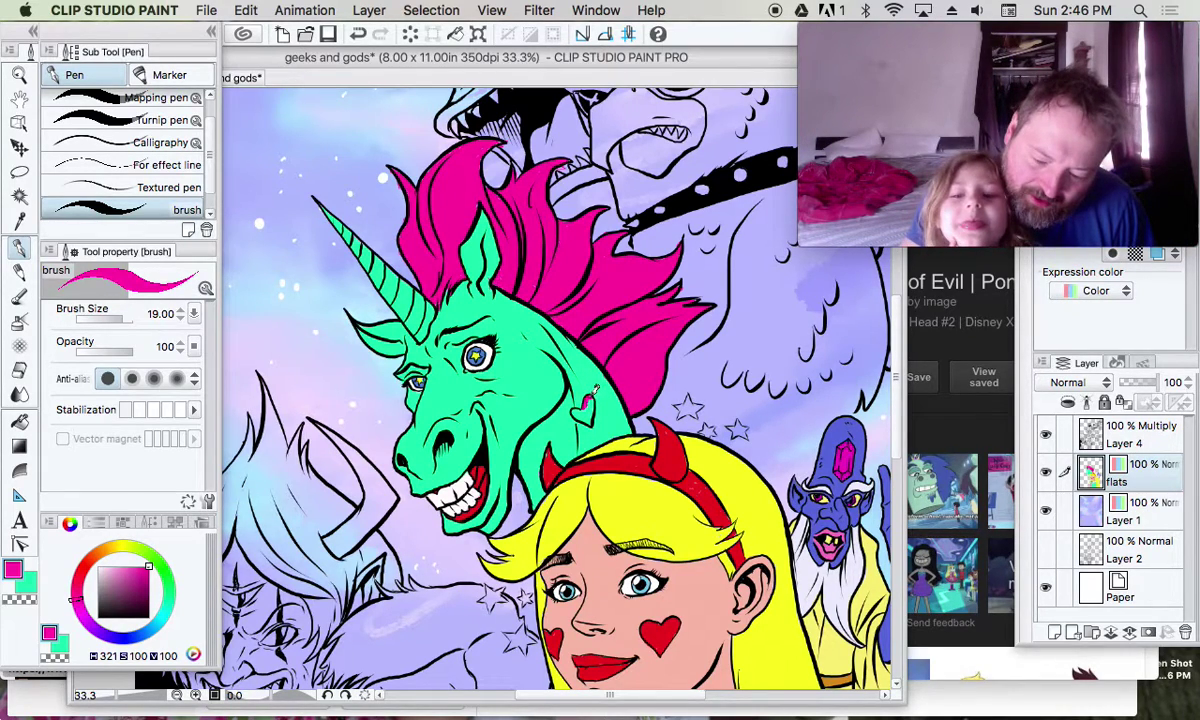
pyautogui.moveTo(588, 396)
pyautogui.mouseDown()
pyautogui.moveTo(583, 410)
pyautogui.moveTo(592, 398)
pyautogui.mouseUp()
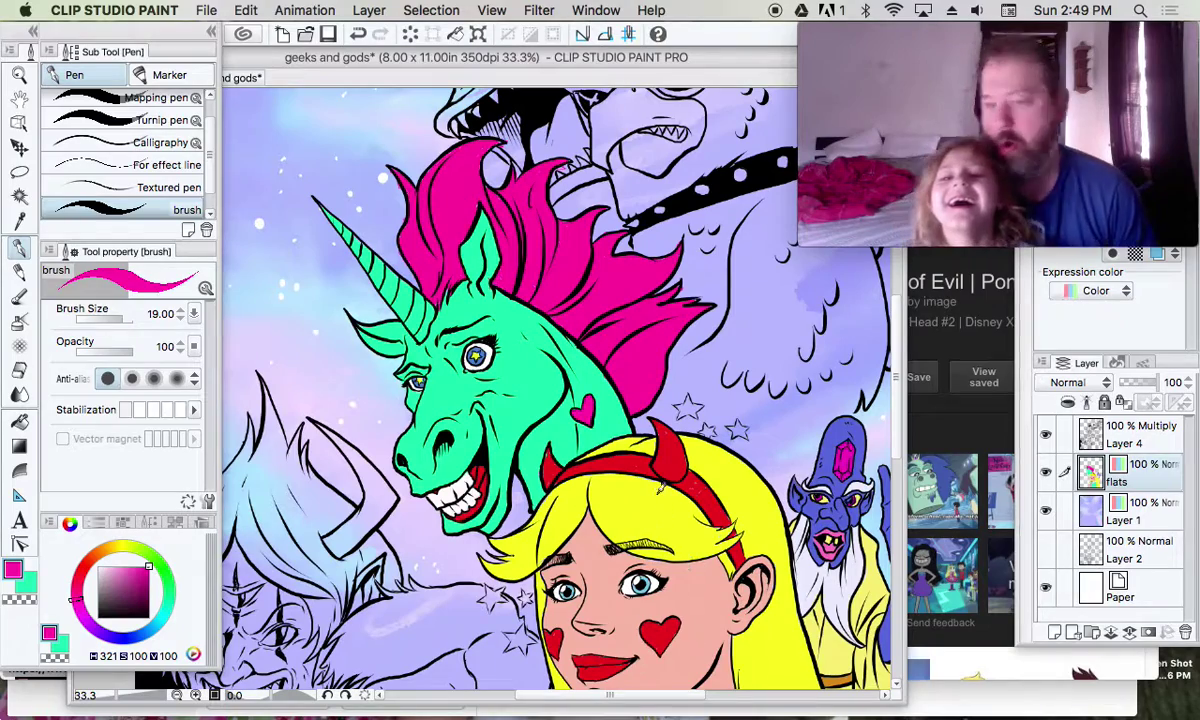
pyautogui.click(596, 10)
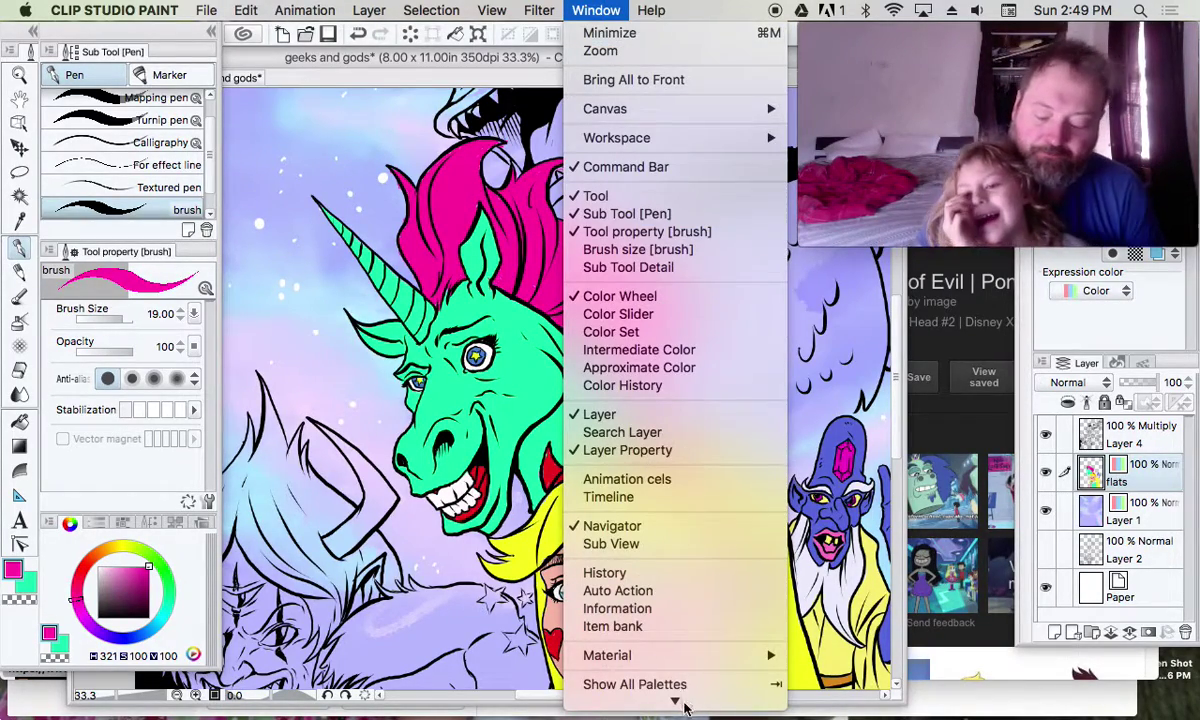
pyautogui.click(605, 12)
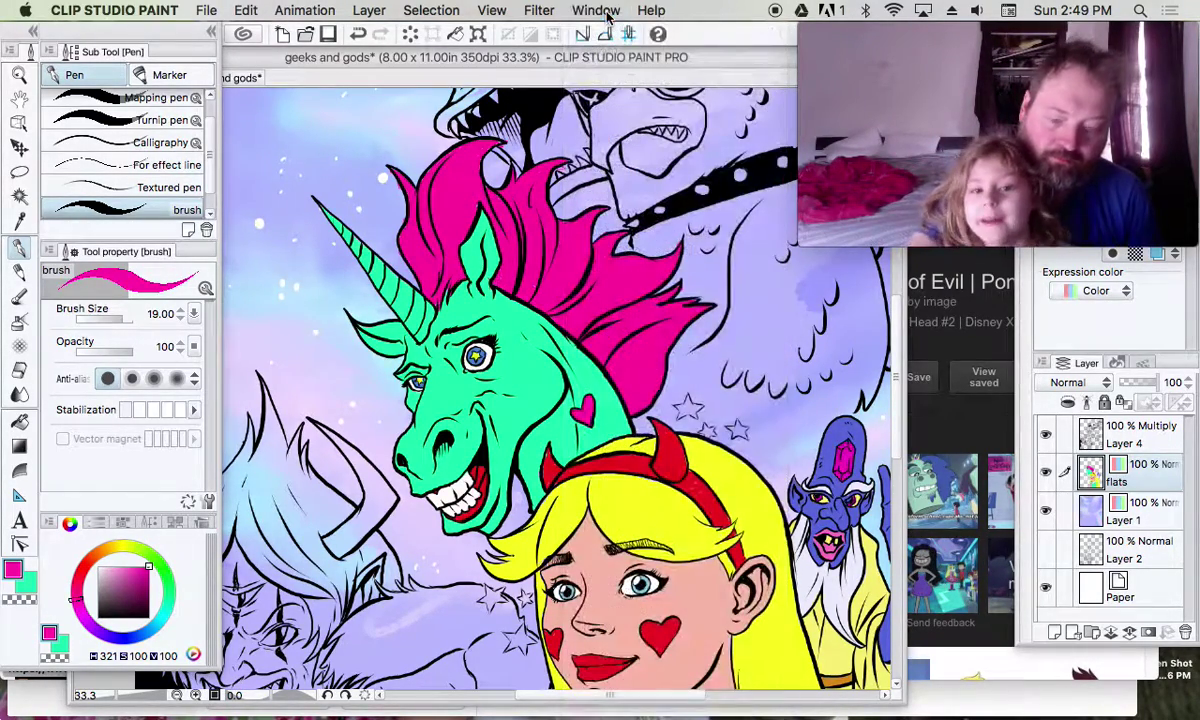